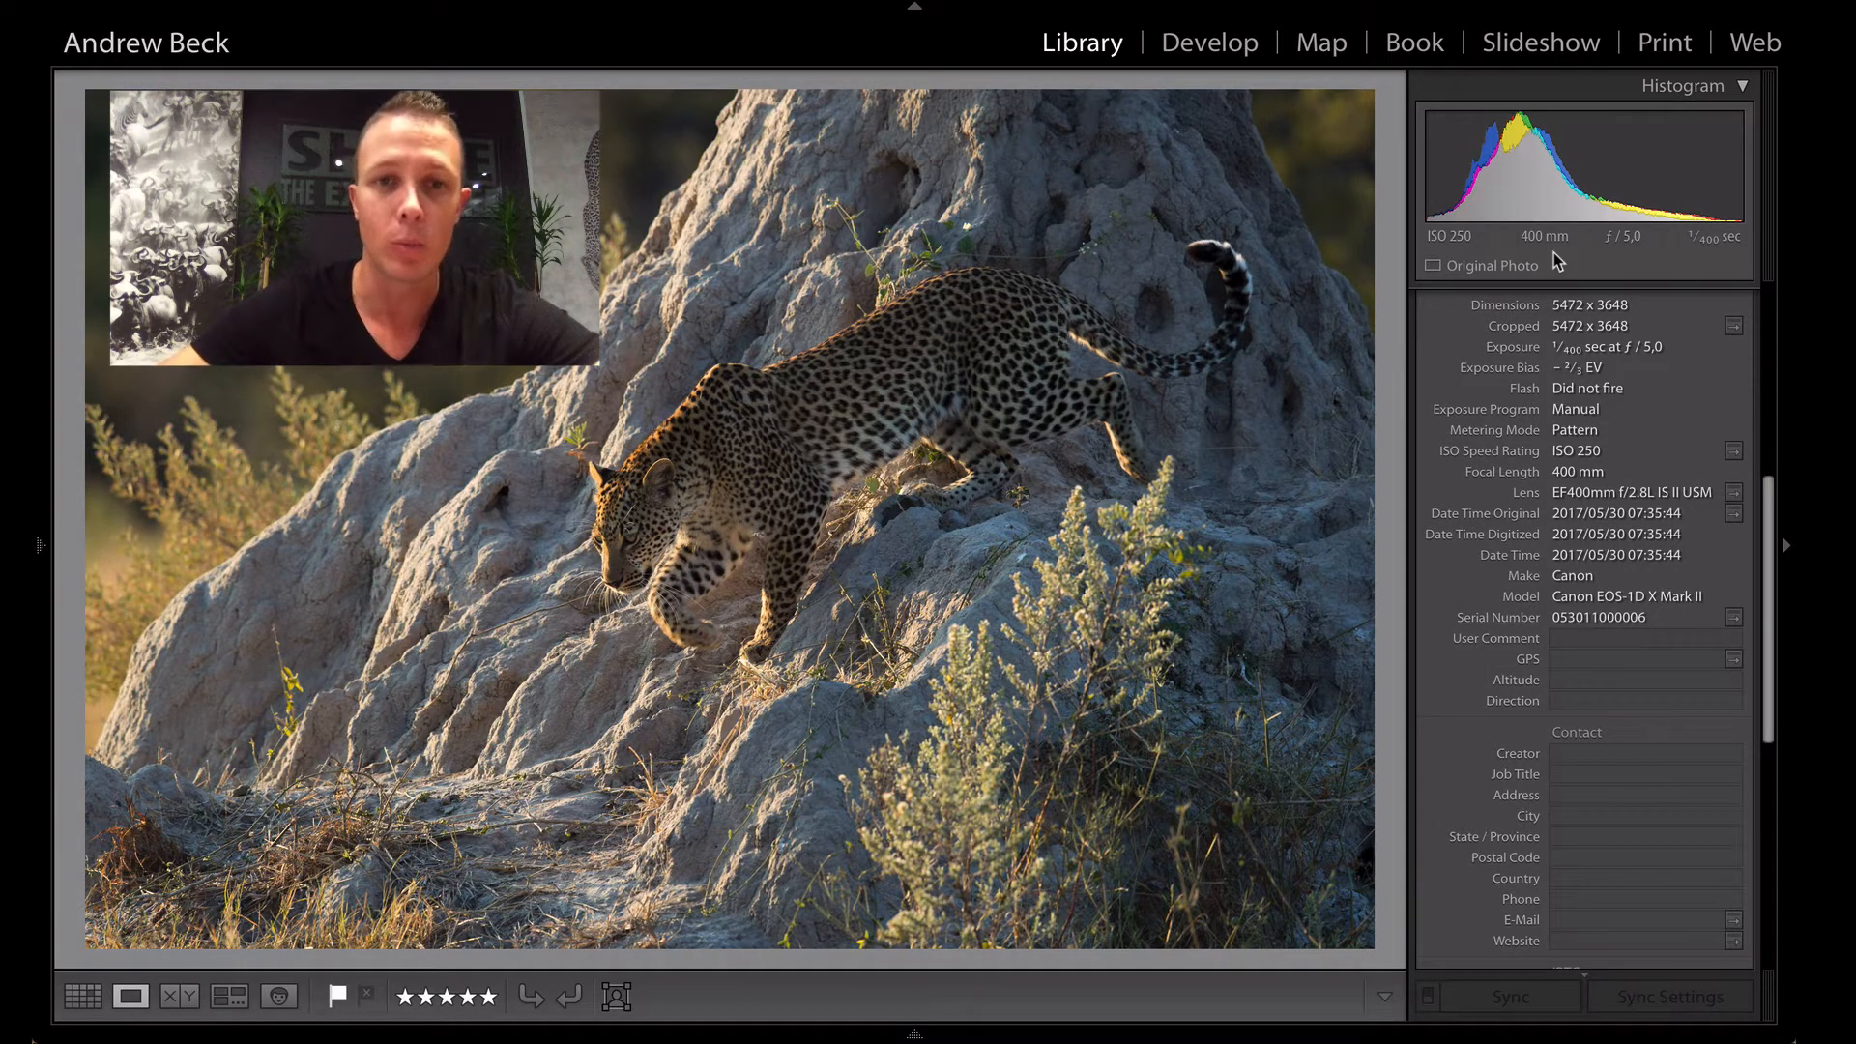
# - Reset the leopard photo's develop settings and apply the Basic Import user preset
pyautogui.click(672, 627)
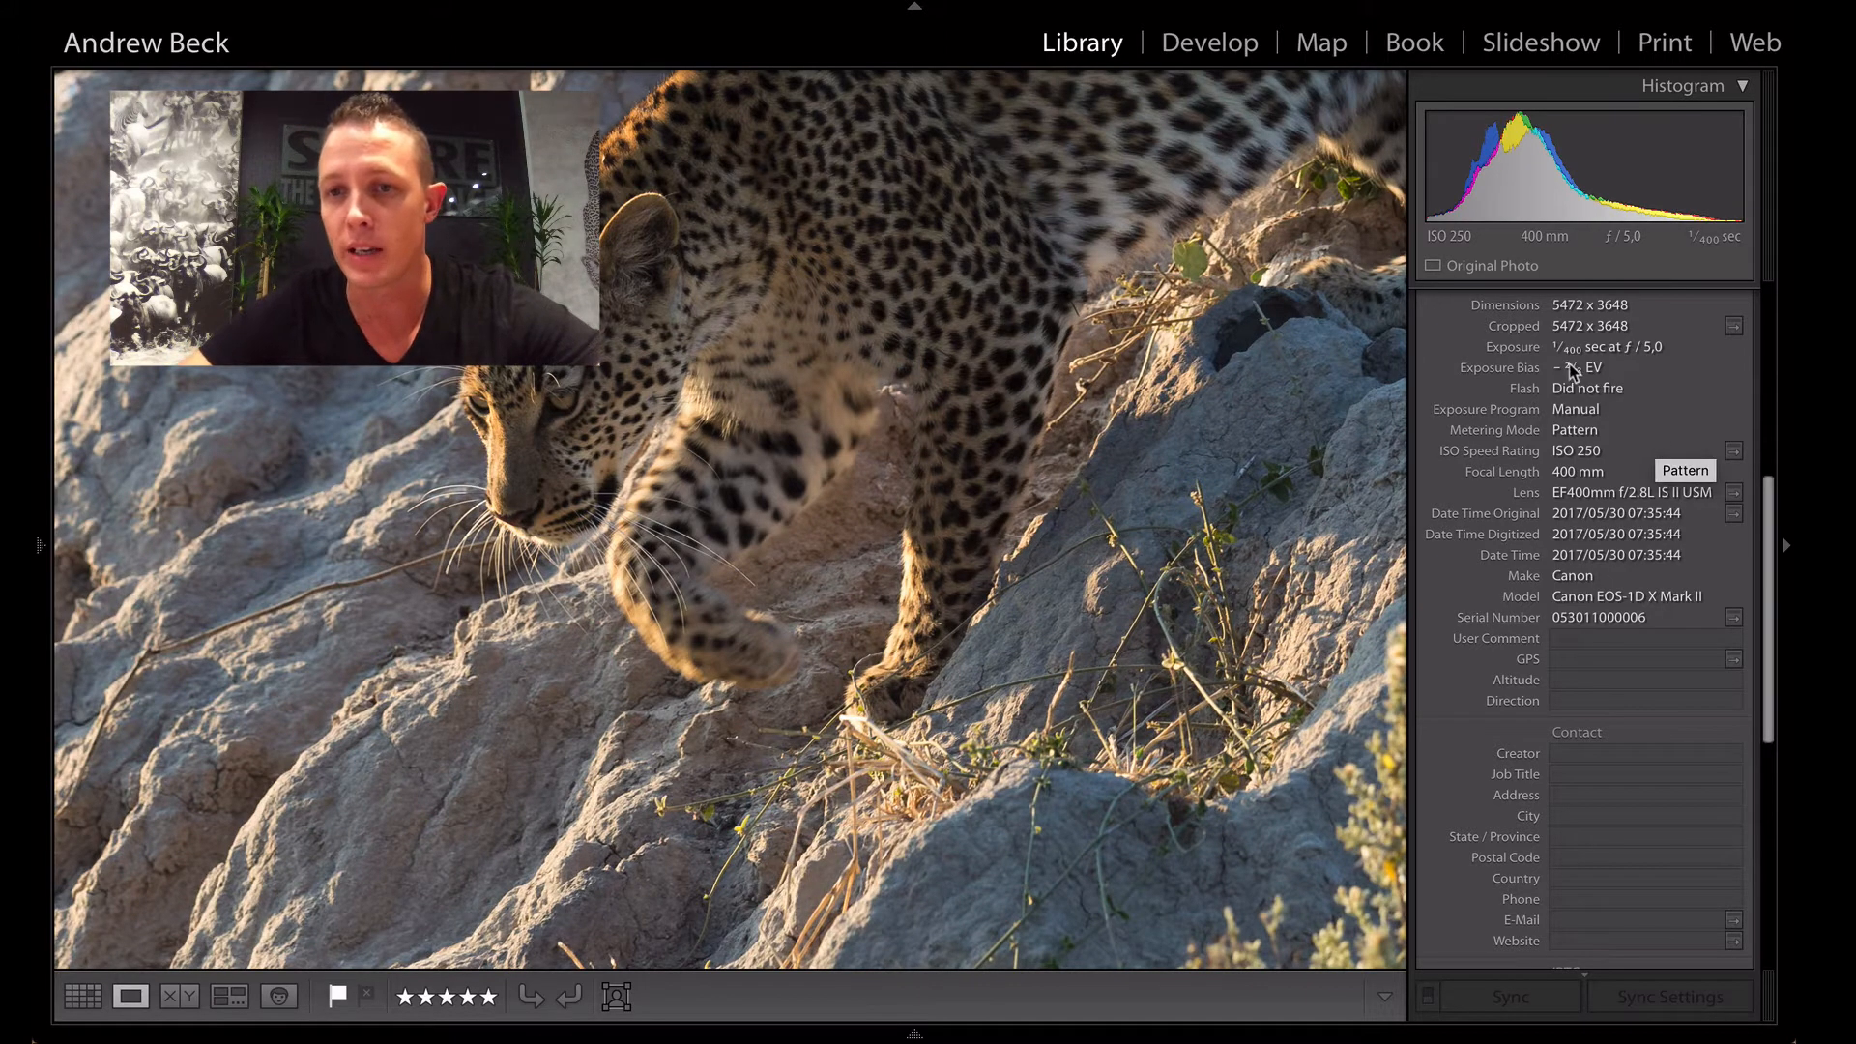
pyautogui.click(912, 310)
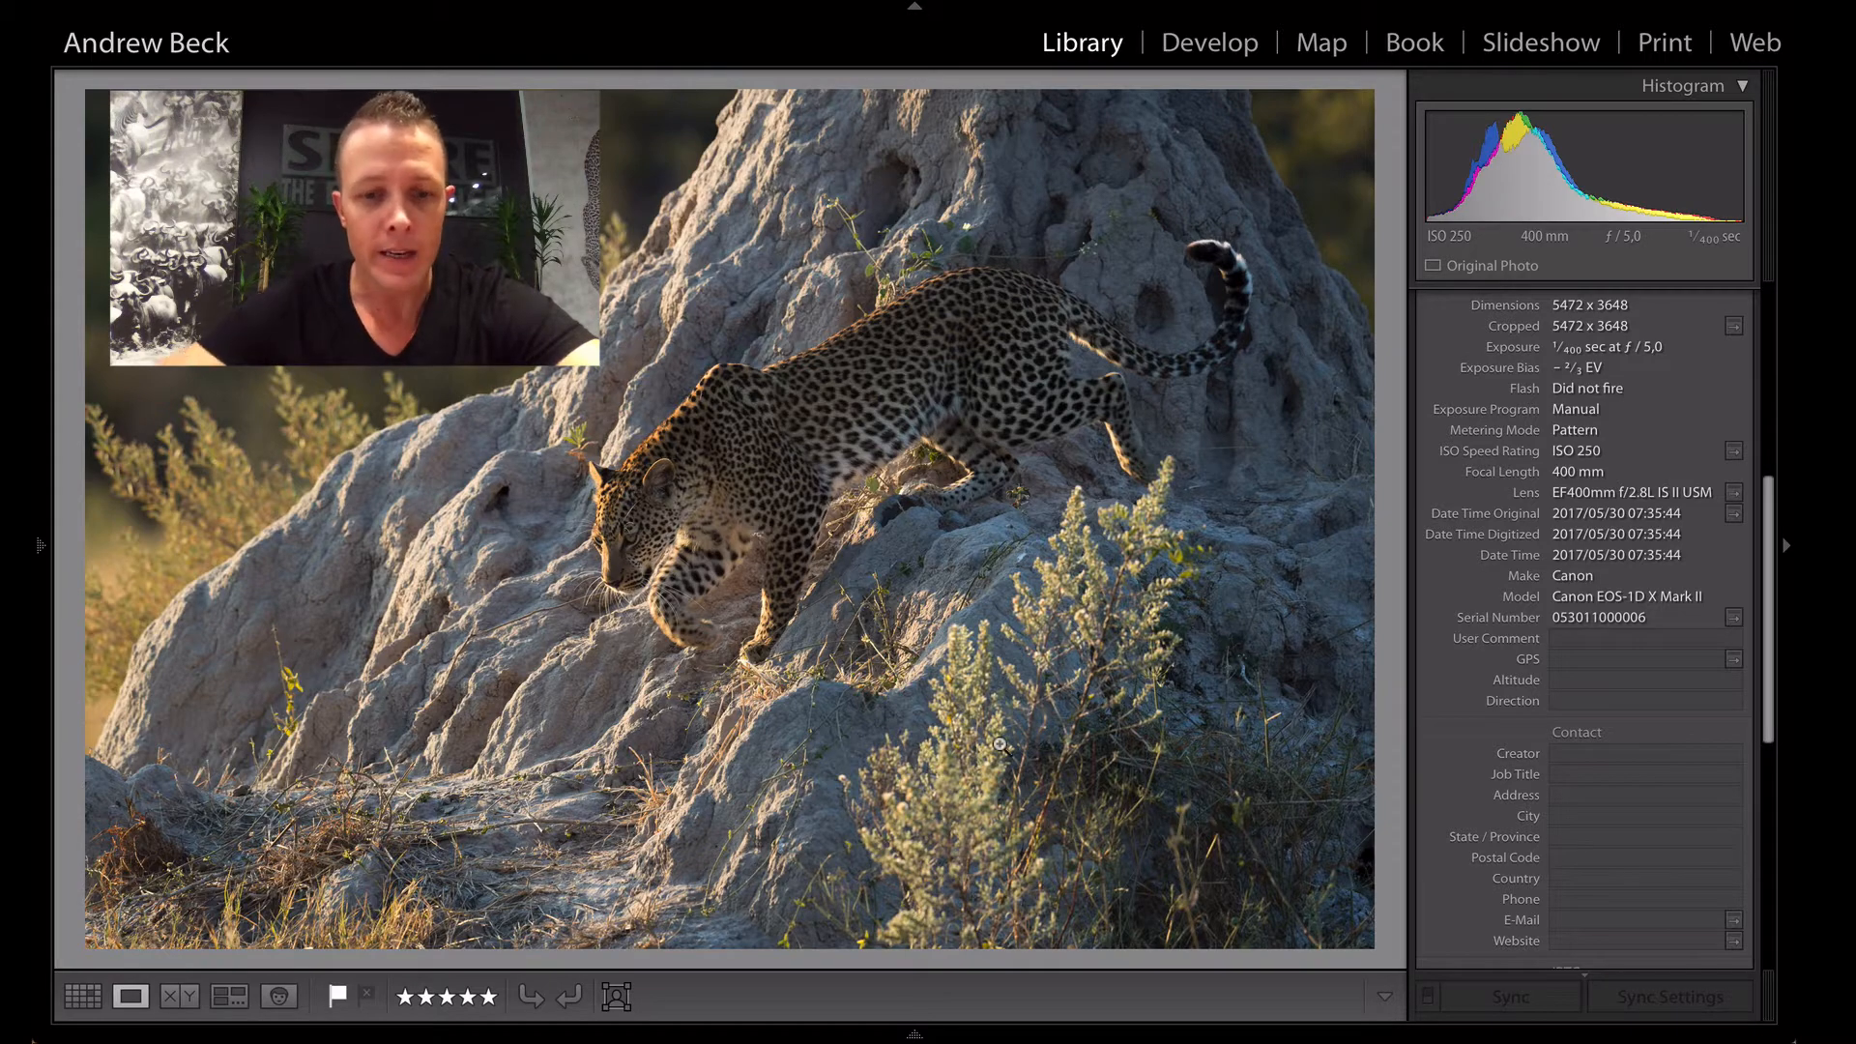
pyautogui.press('d')
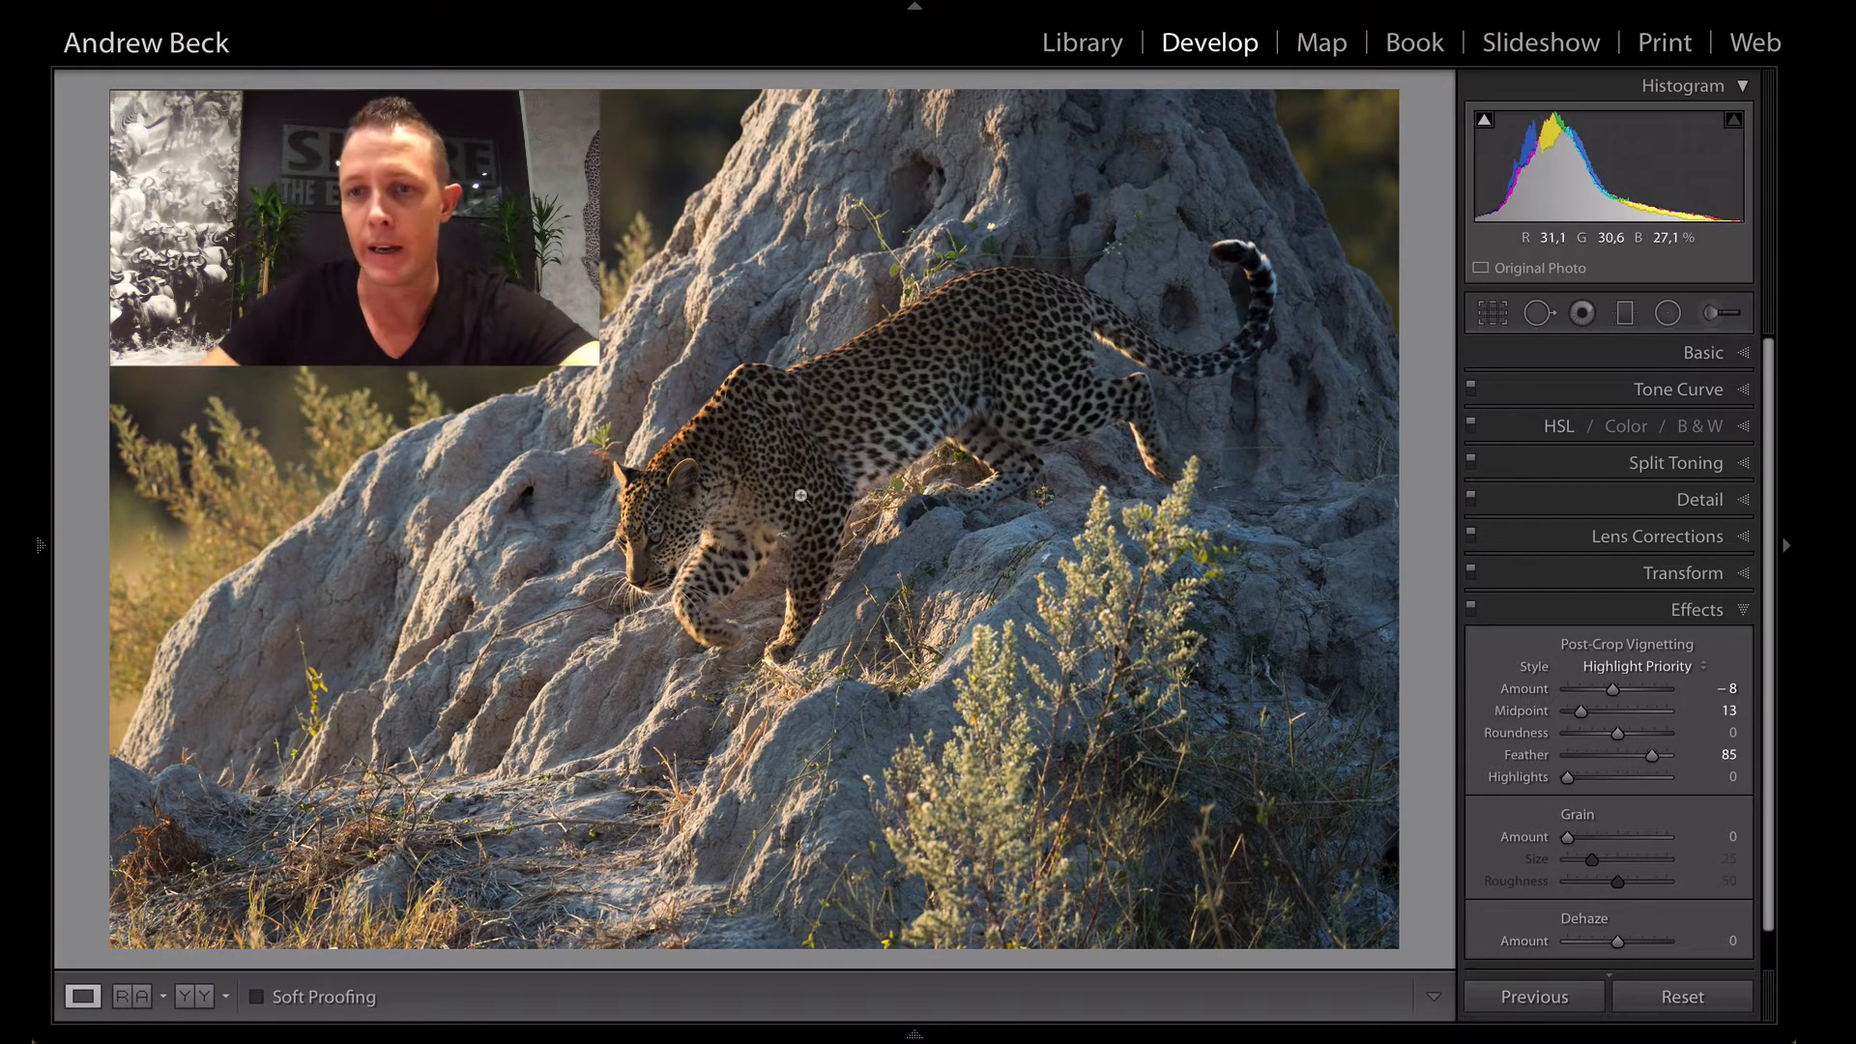
pyautogui.click(1743, 359)
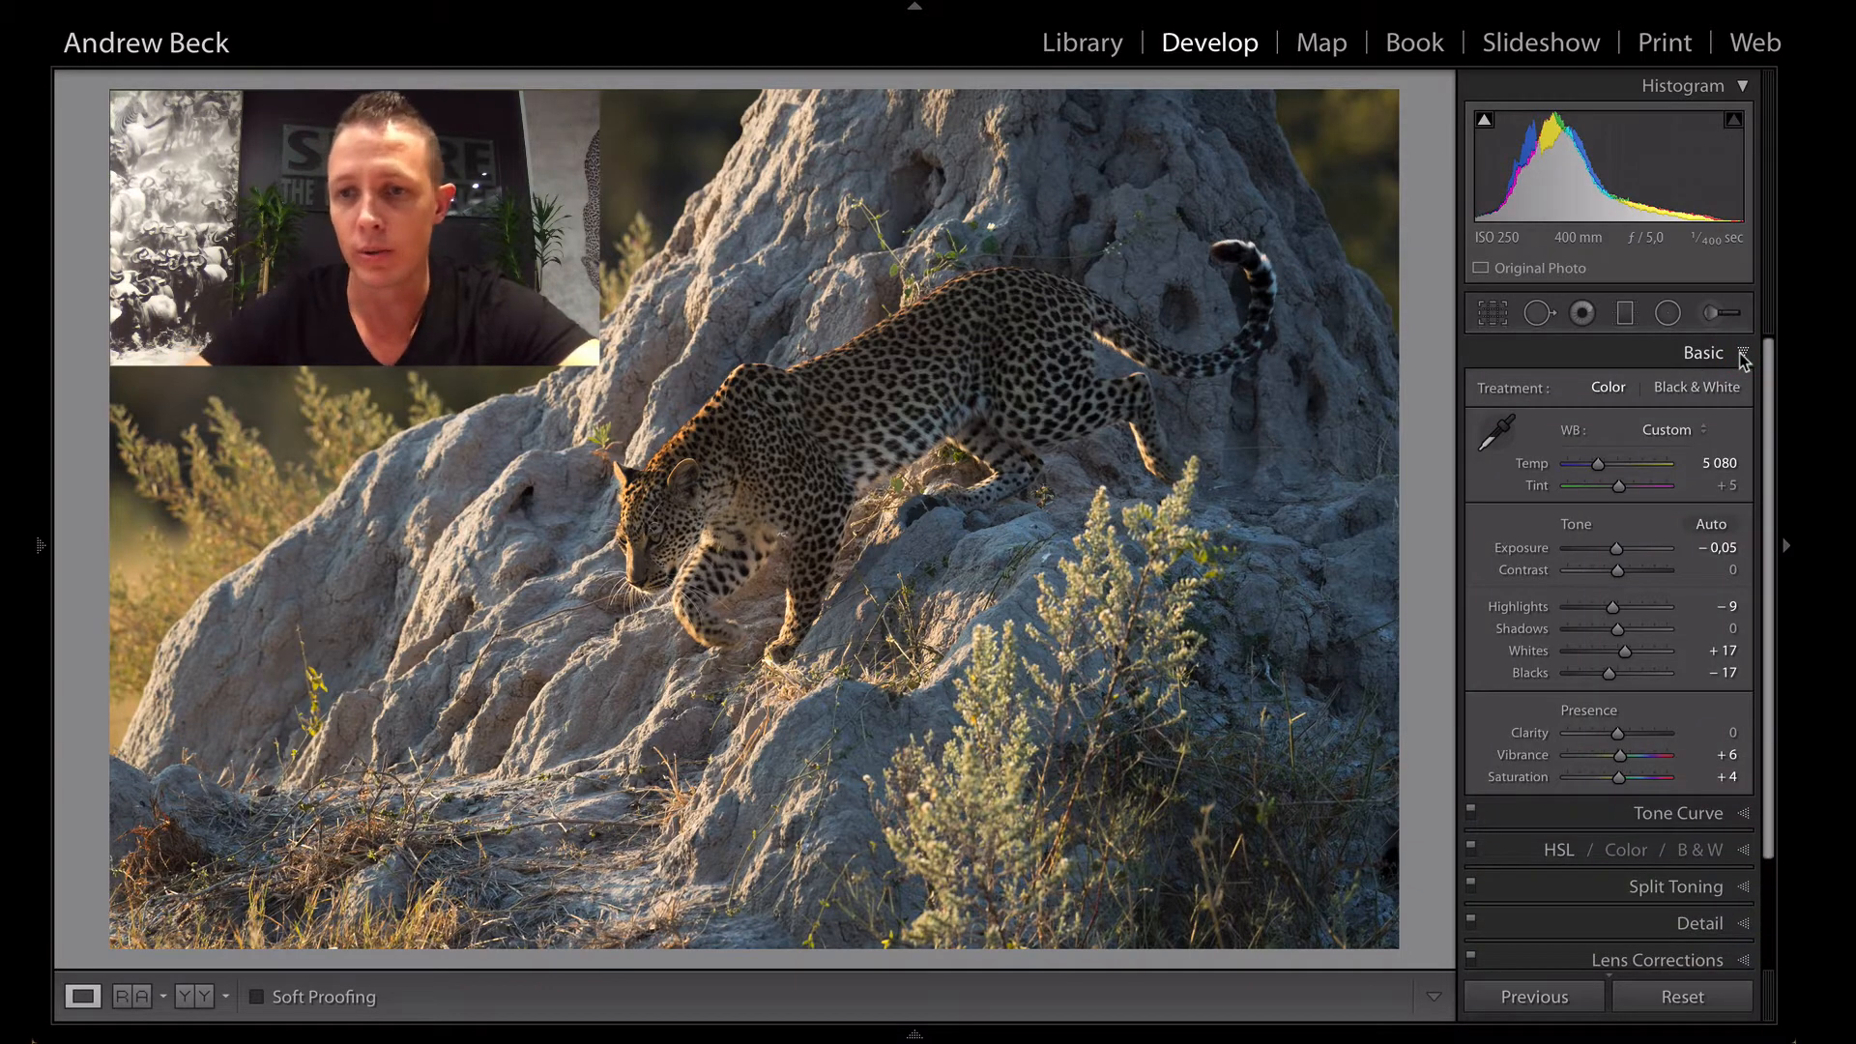
pyautogui.click(1682, 997)
pyautogui.moveTo(37, 549)
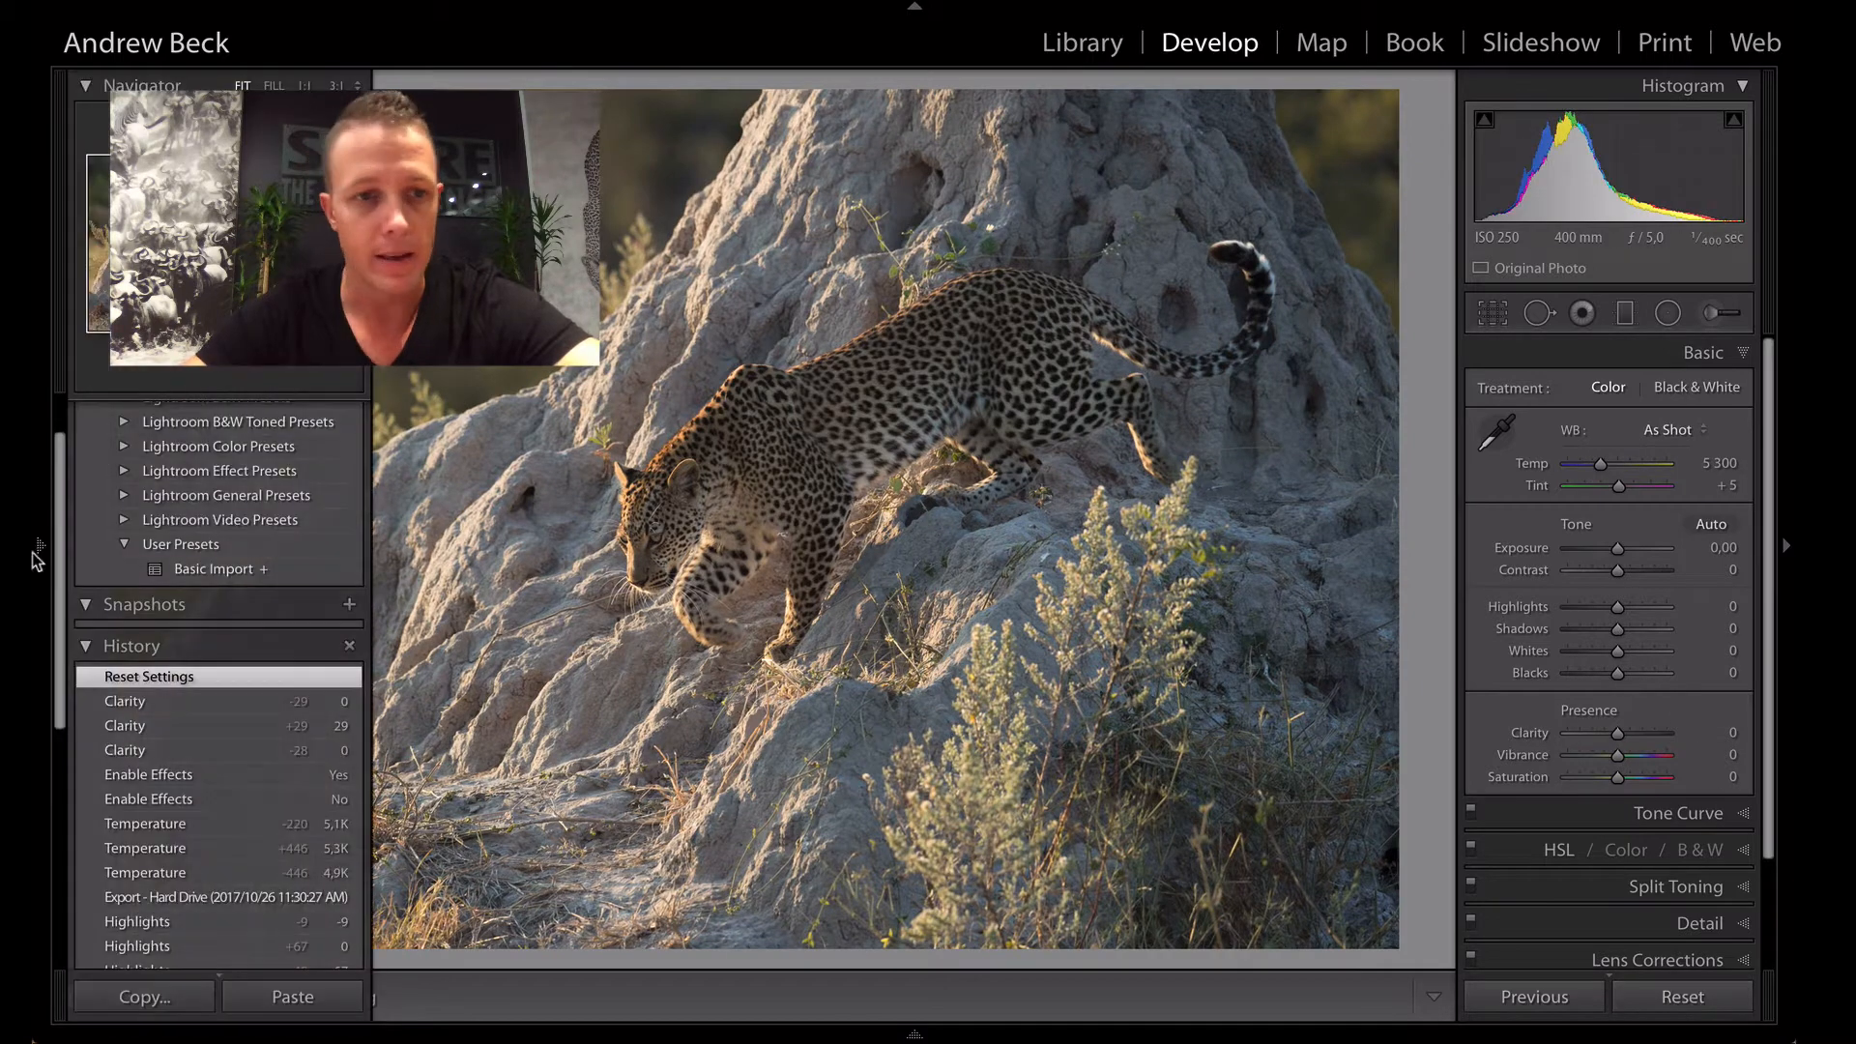
pyautogui.click(205, 570)
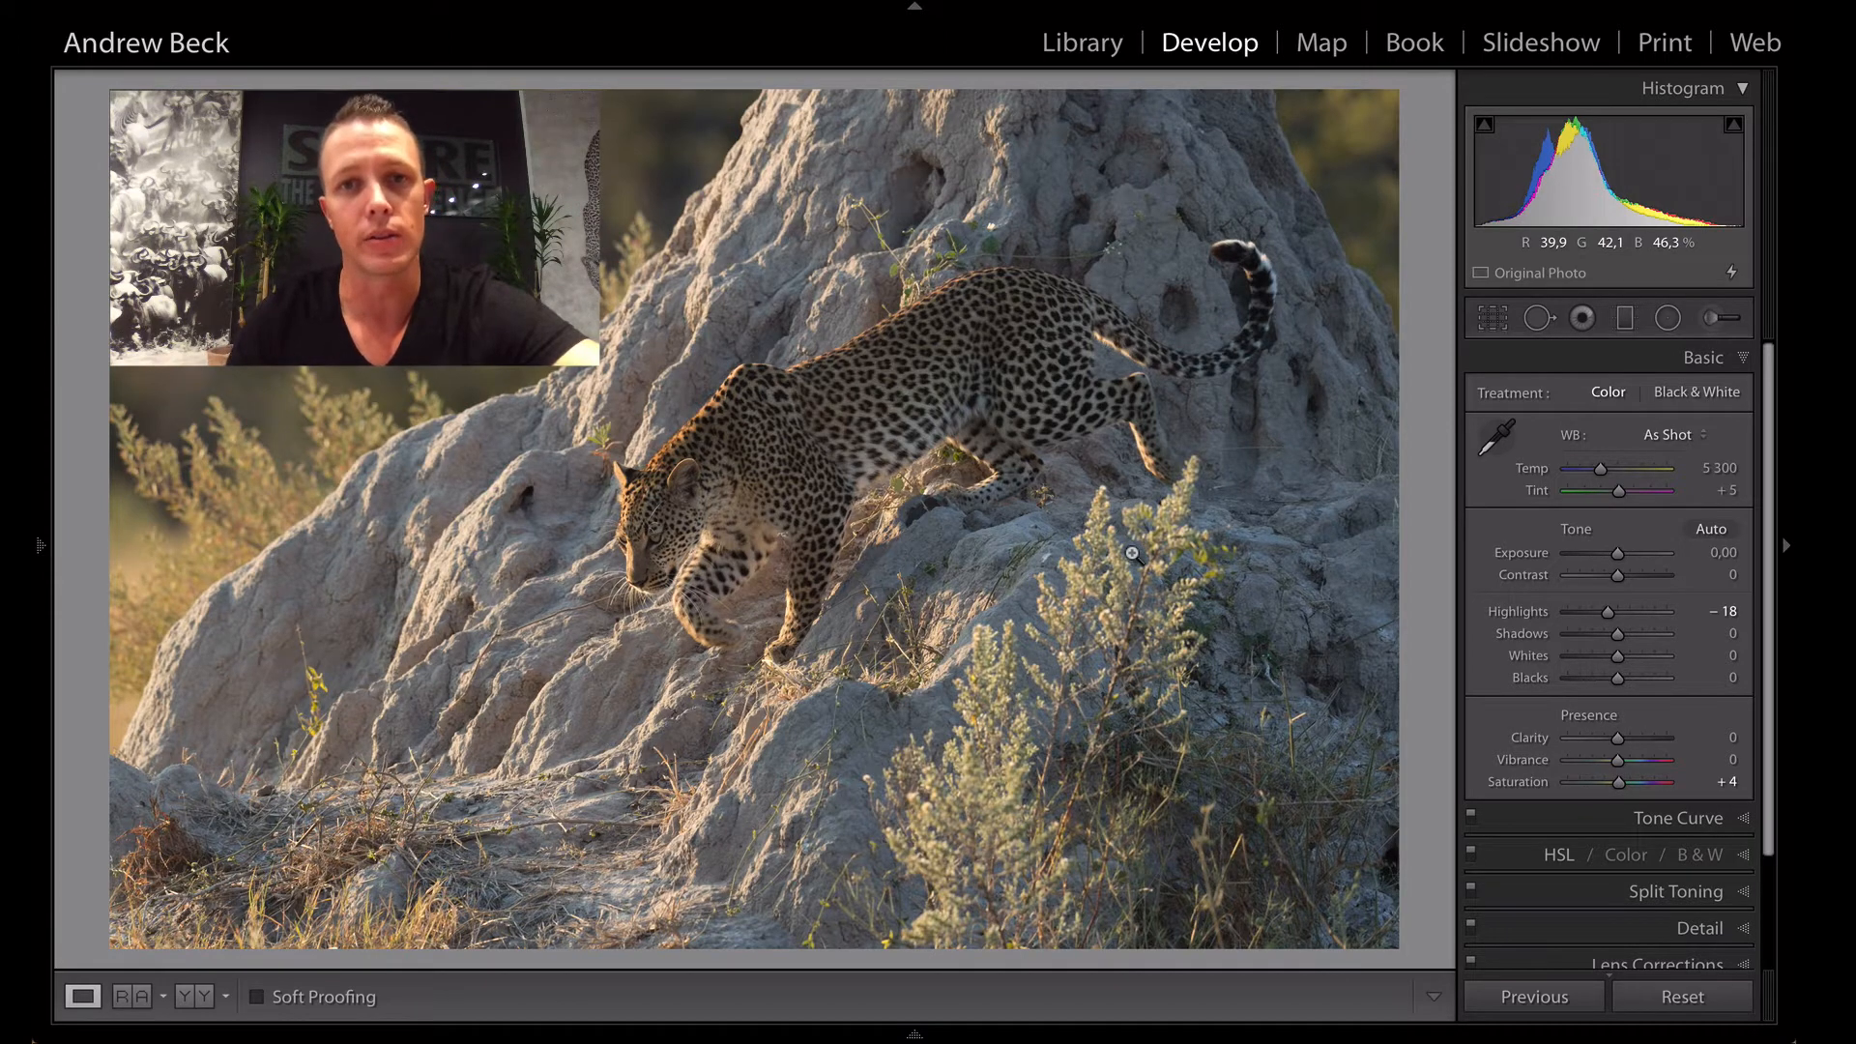
# - Compare the leopard photo's current look with its before version
pyautogui.press('\\')
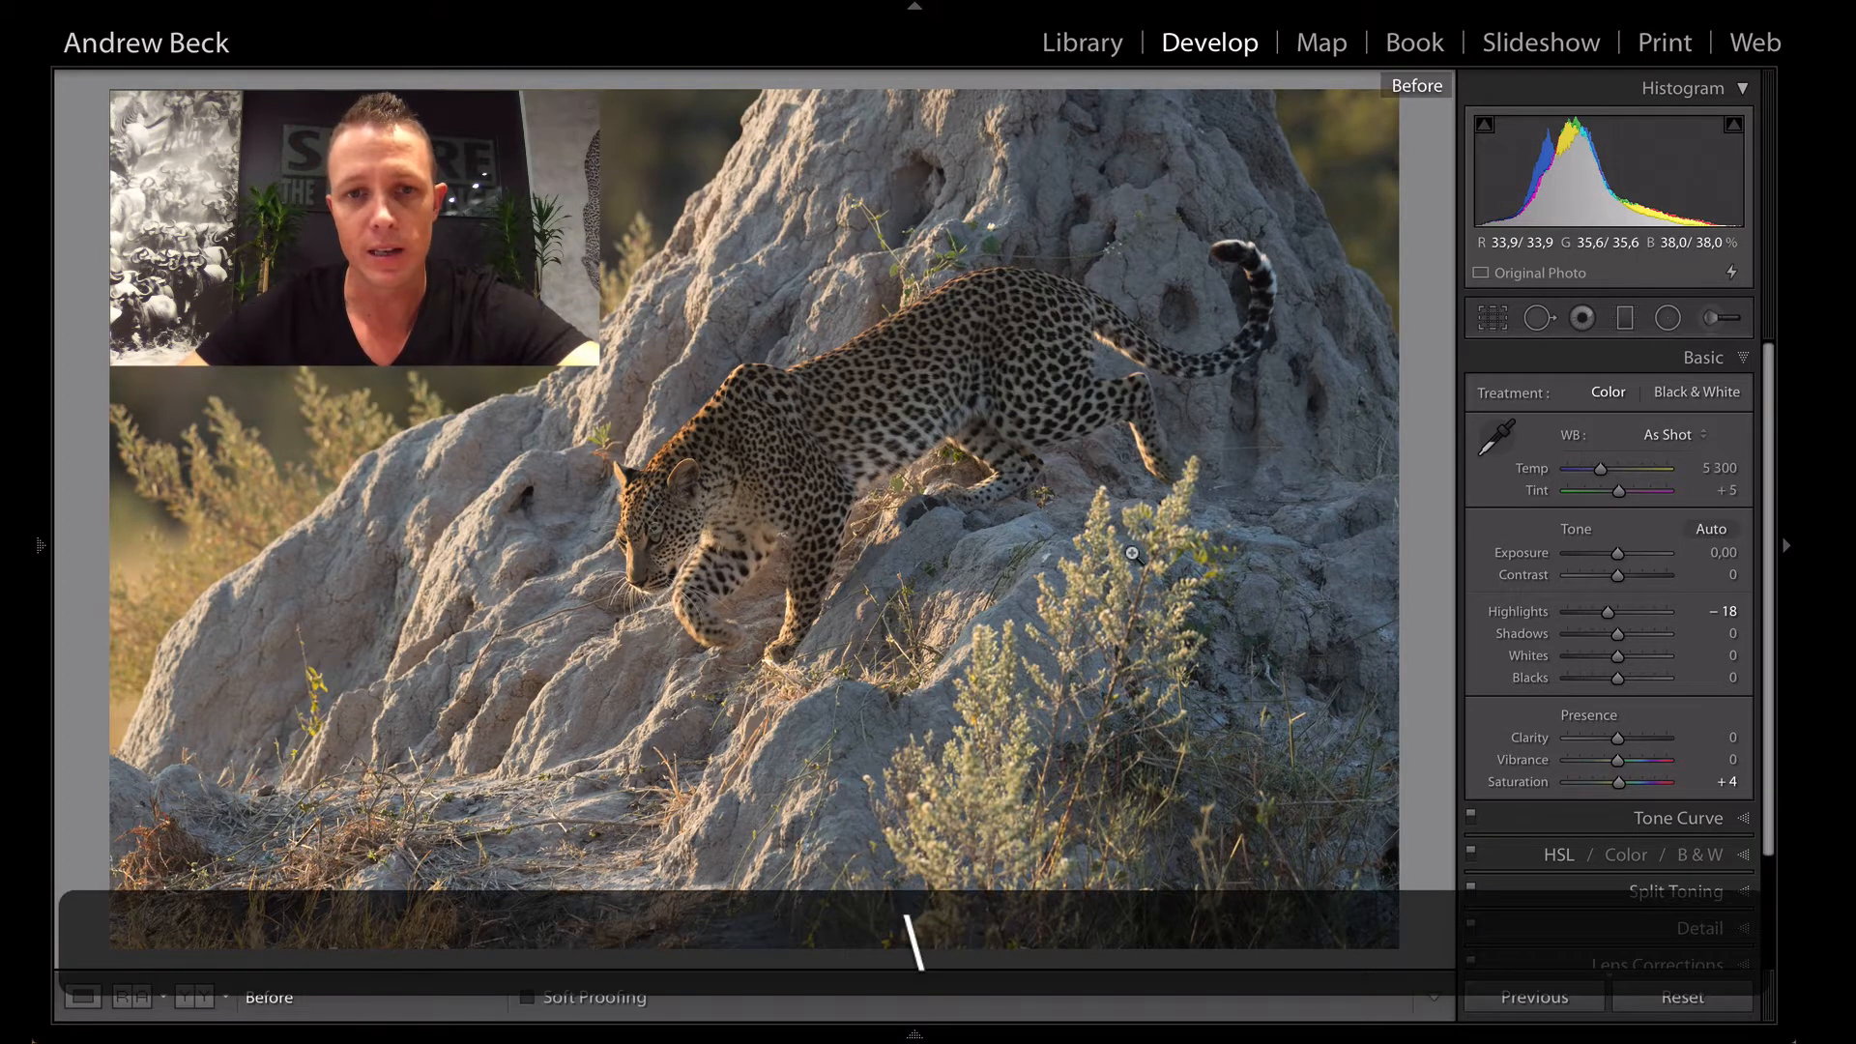
pyautogui.press('\\')
pyautogui.press('\\')
pyautogui.press('\\')
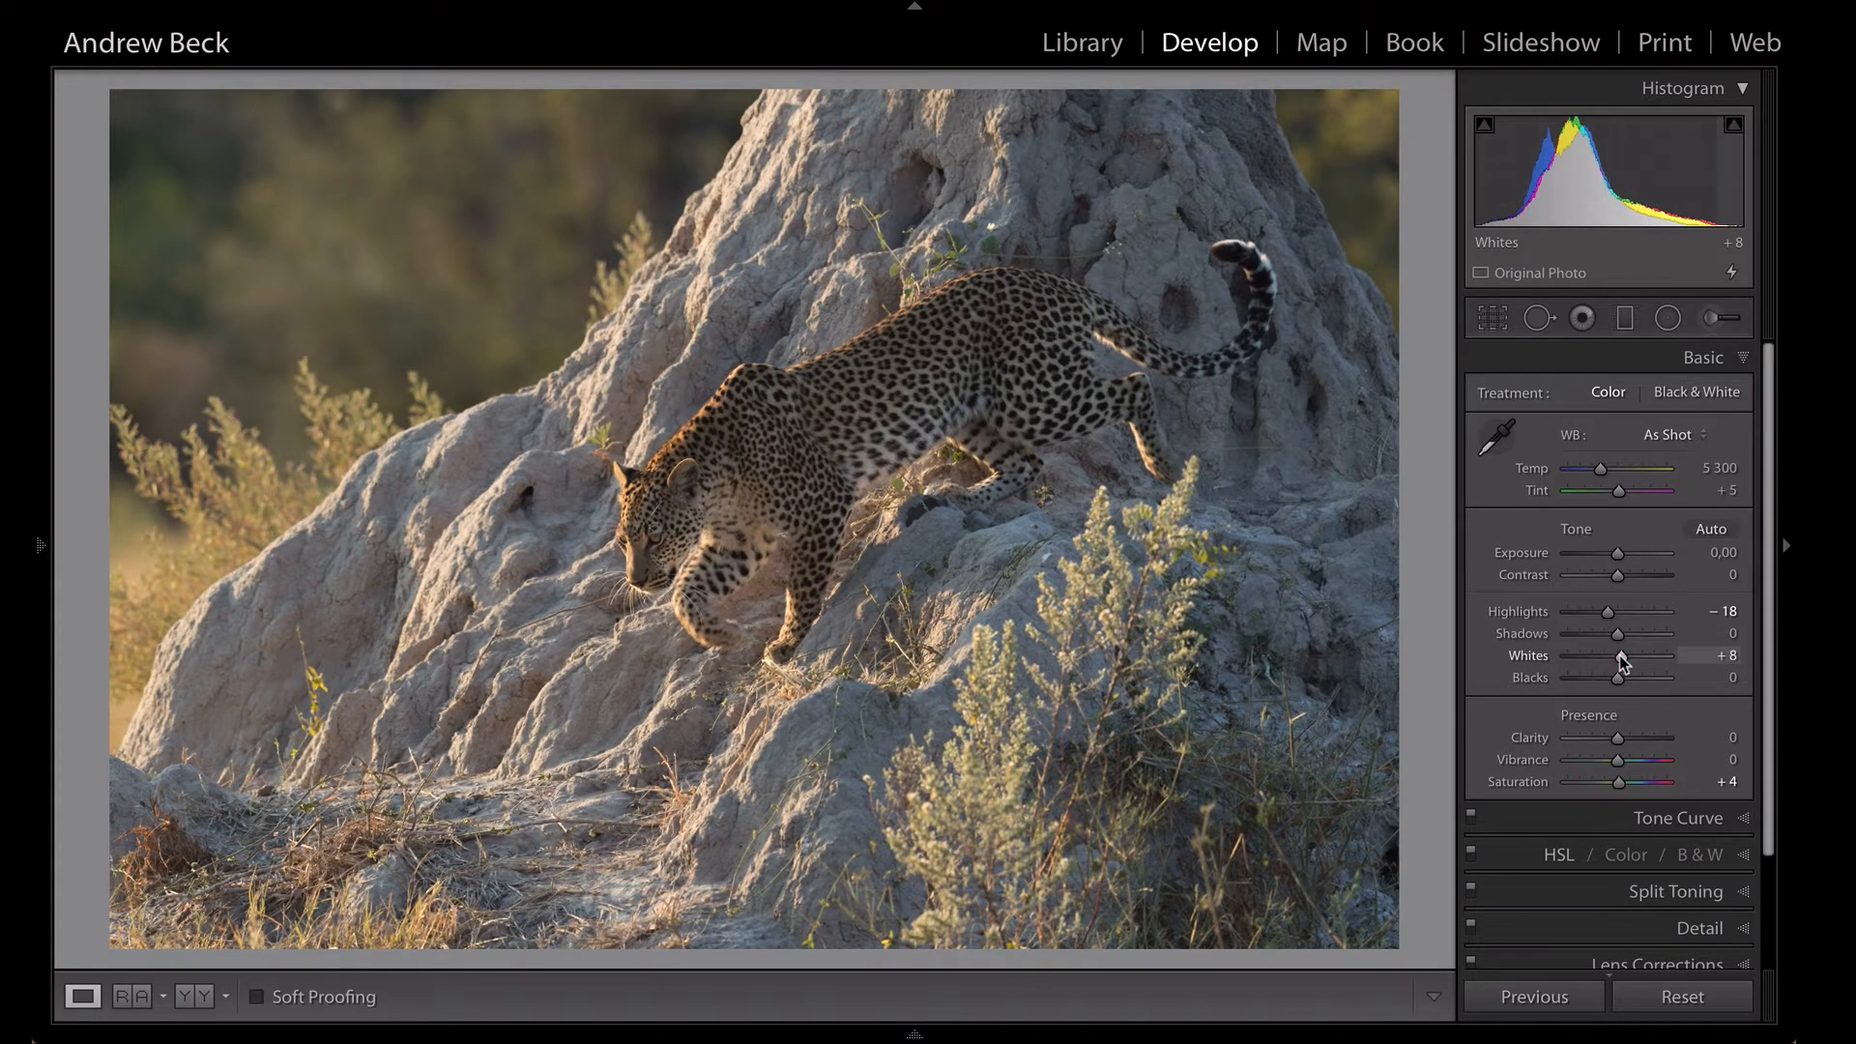
# - Set the photo's Whites to +8 and Blacks to -6 in the basic tone adjustments
pyautogui.moveTo(1620, 655); pyautogui.dragTo(1620, 656)
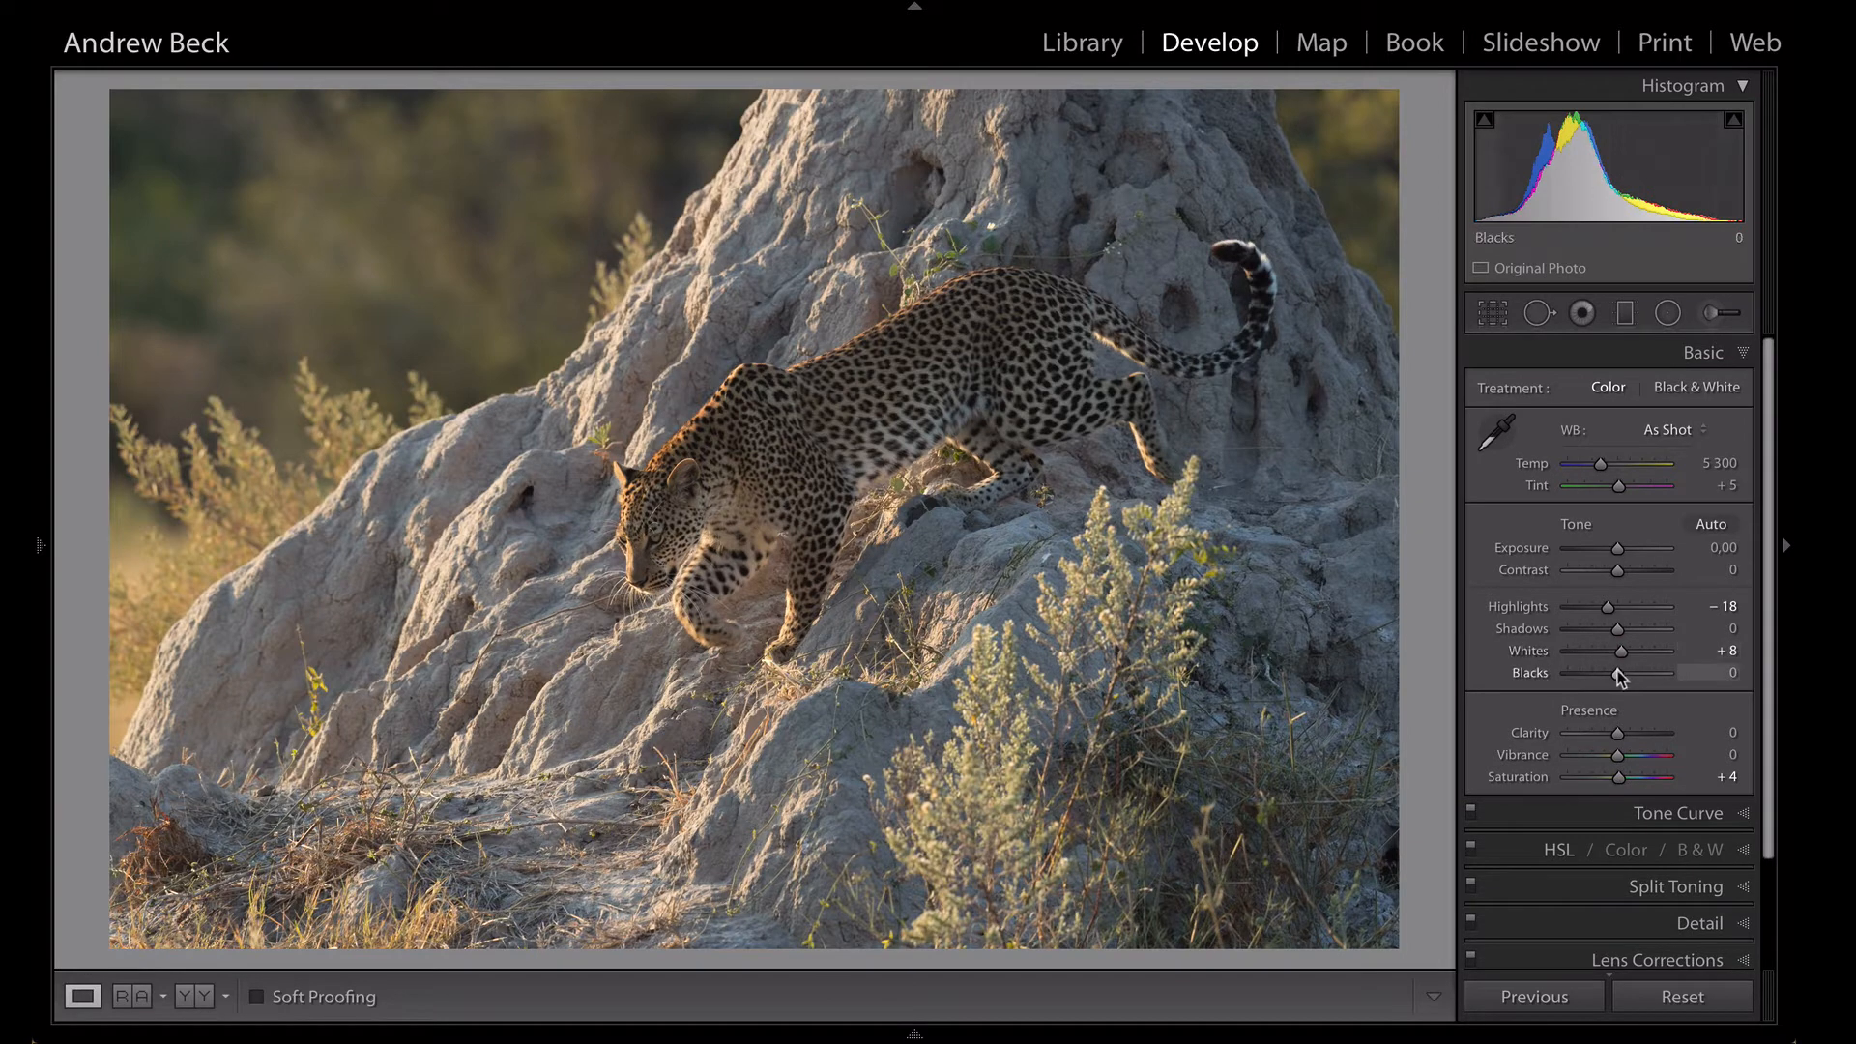
pyautogui.click(1617, 672)
pyautogui.moveTo(1616, 677); pyautogui.dragTo(1613, 683)
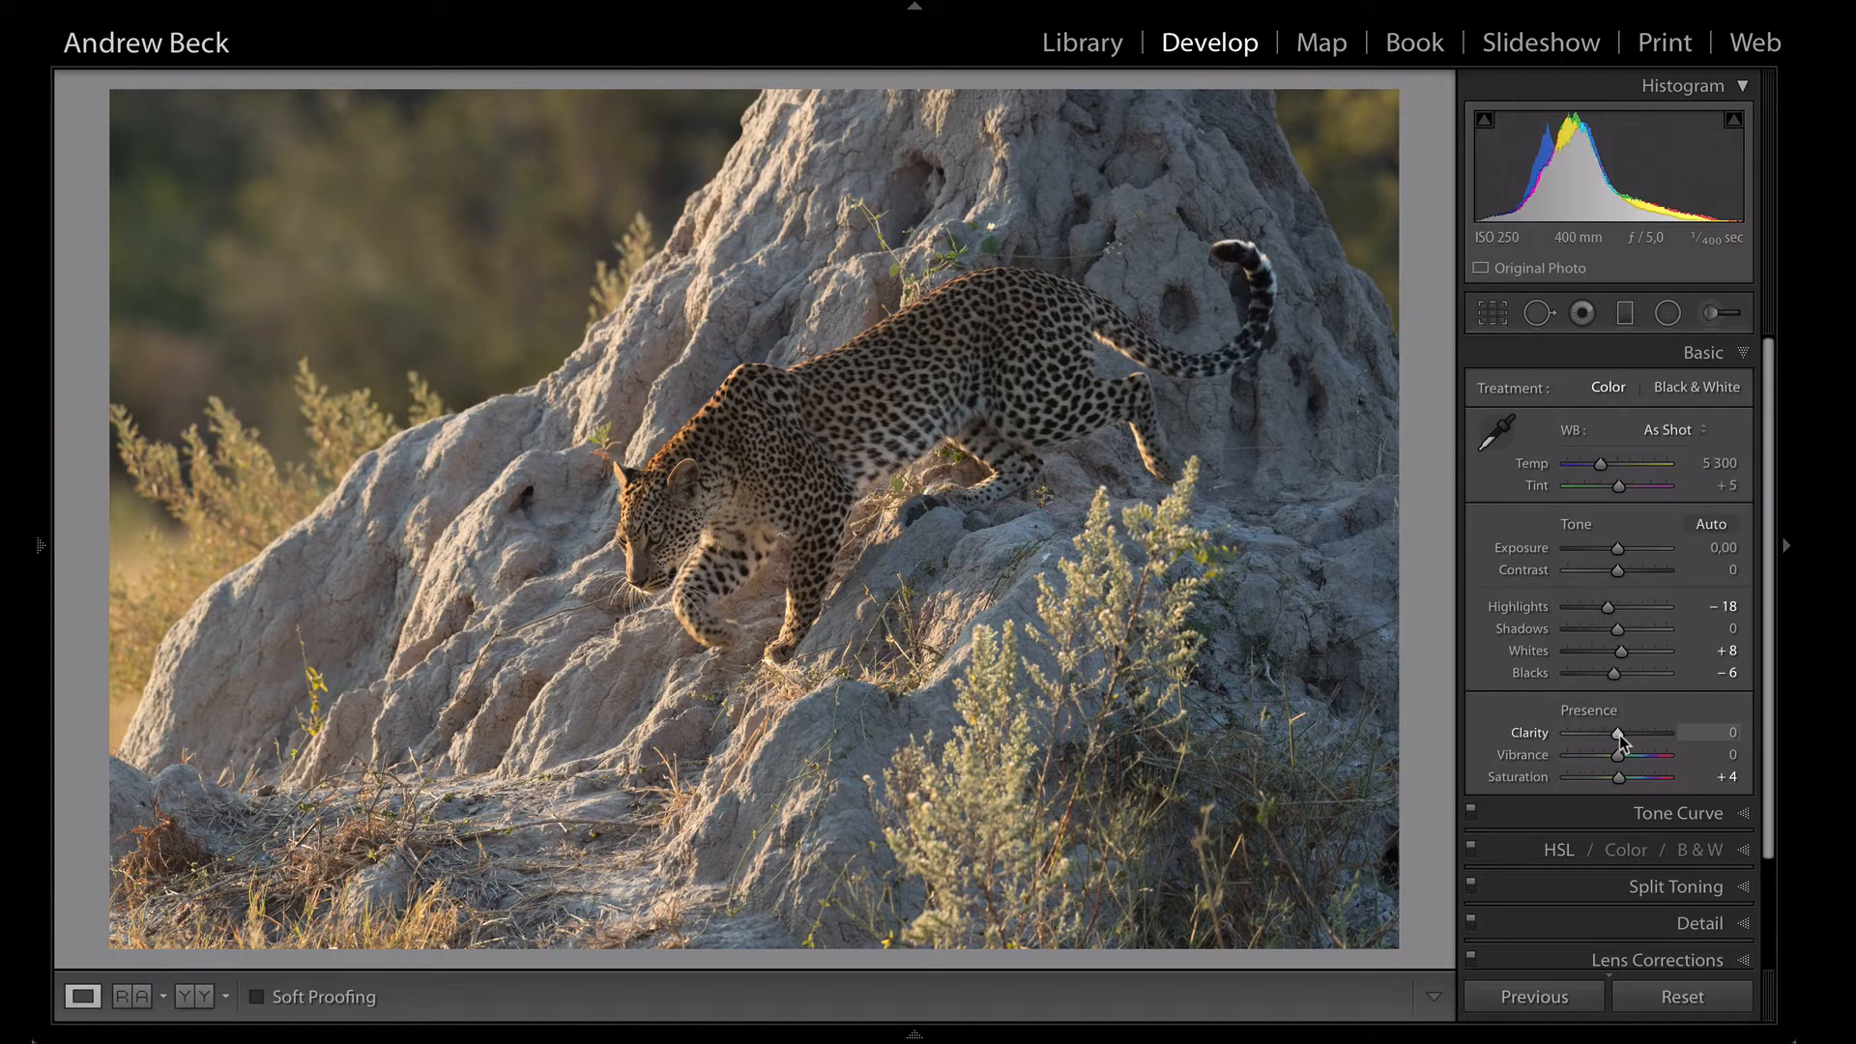
# - Try a Clarity of +76 on the photo and restore it to 0
pyautogui.moveTo(1620, 735); pyautogui.dragTo(1655, 734)
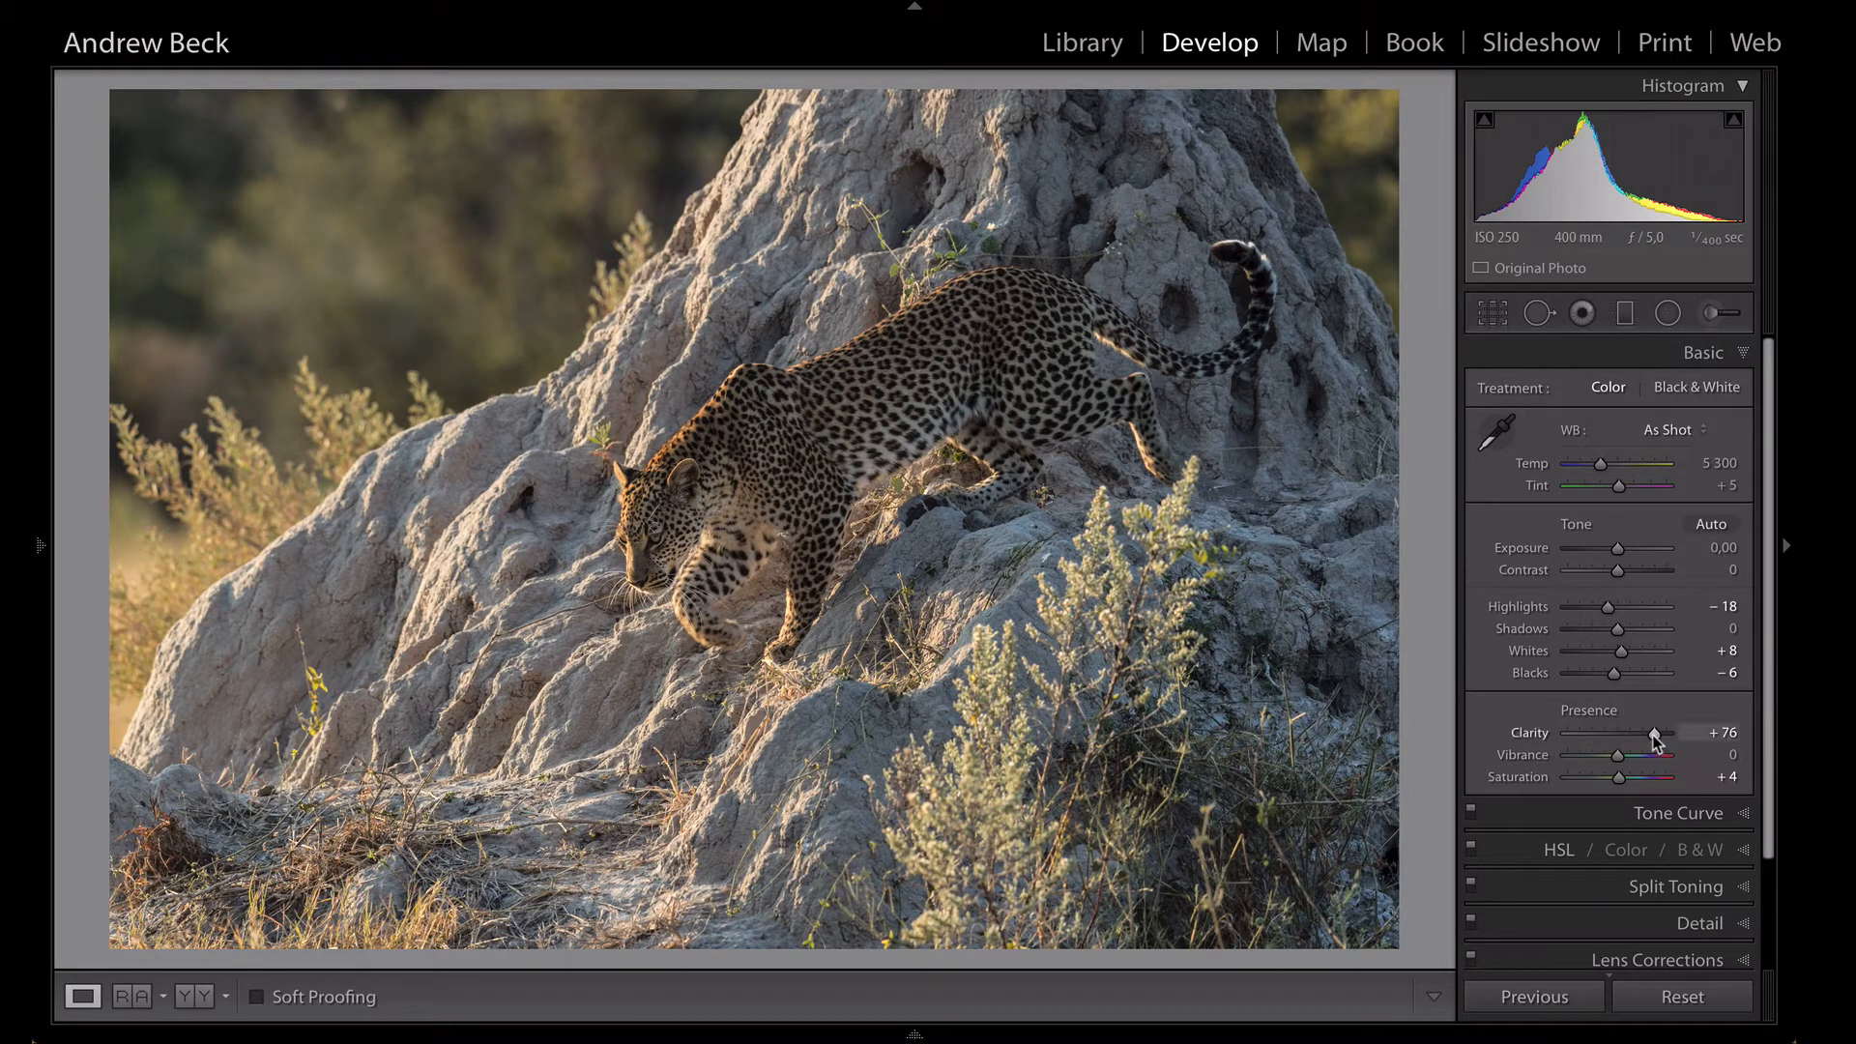
pyautogui.doubleClick(1655, 736)
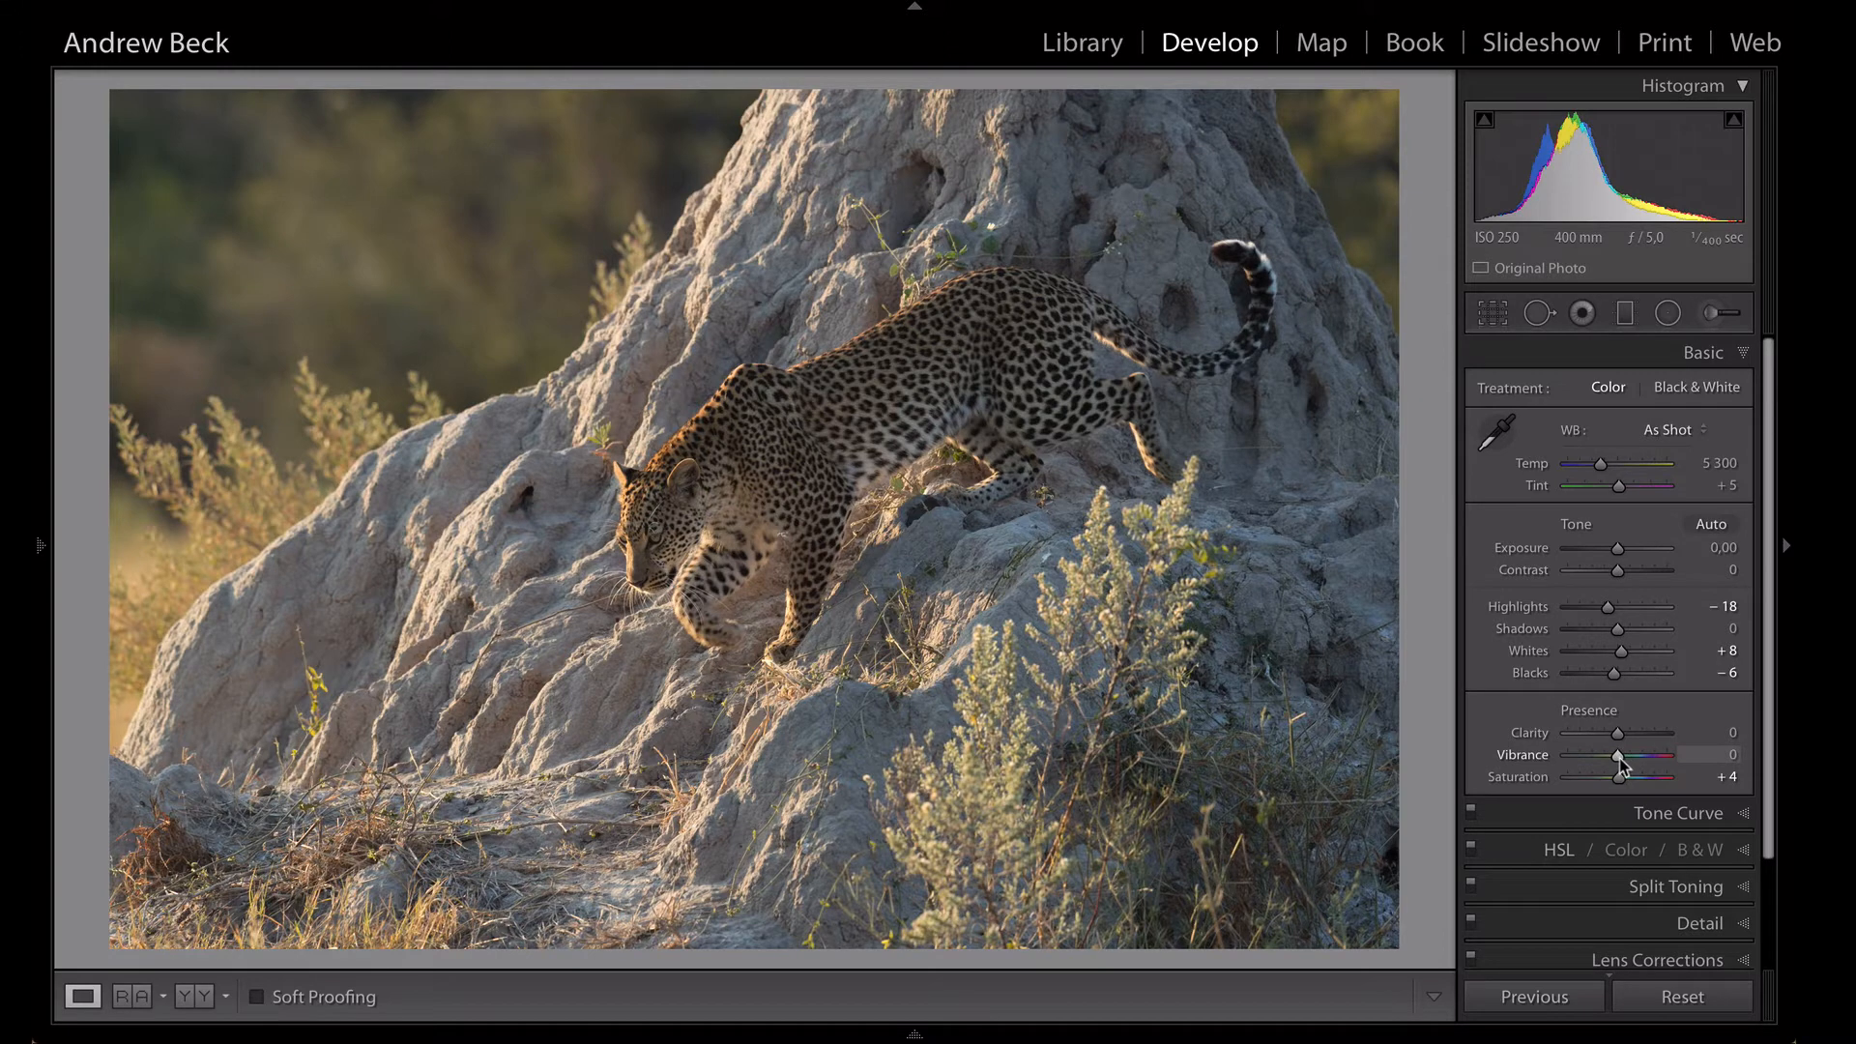
# - Adjust the tone curve regions with Lights at +10, Shadows at -8 and Darks at -3
pyautogui.click(1657, 812)
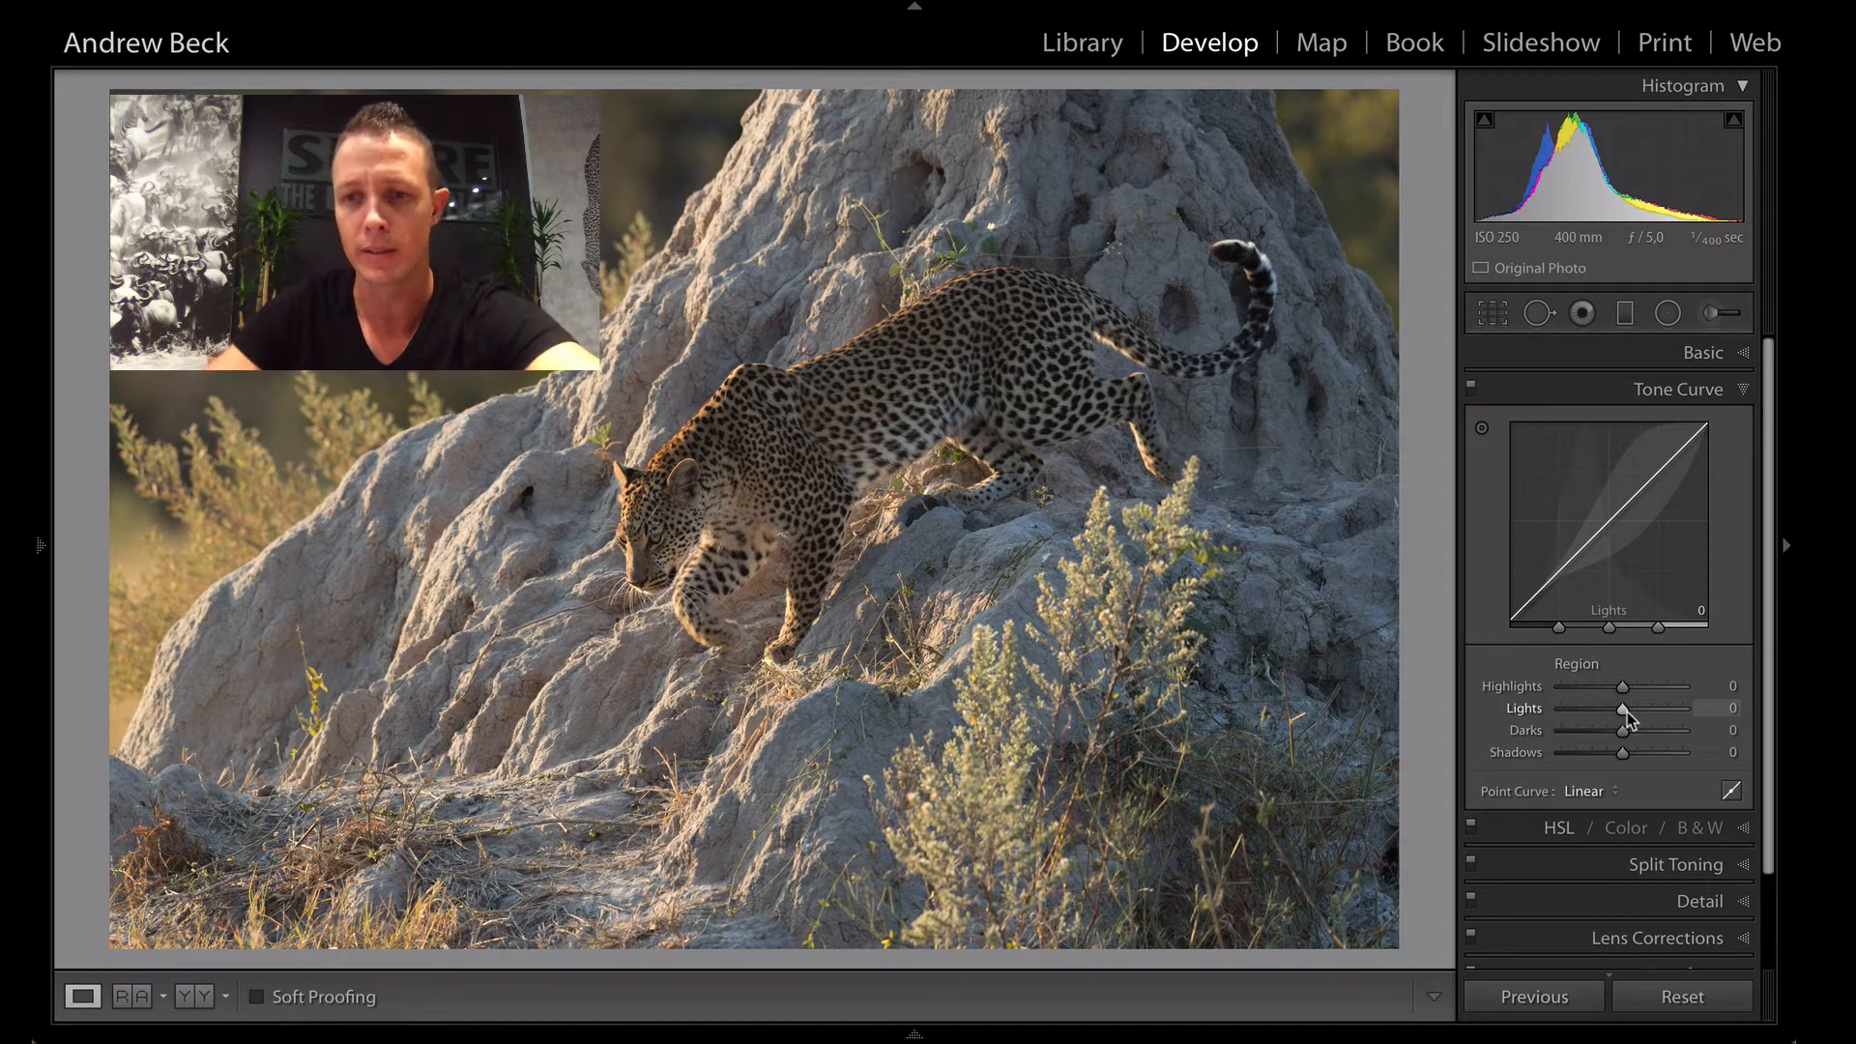
pyautogui.moveTo(1627, 712); pyautogui.dragTo(1632, 711)
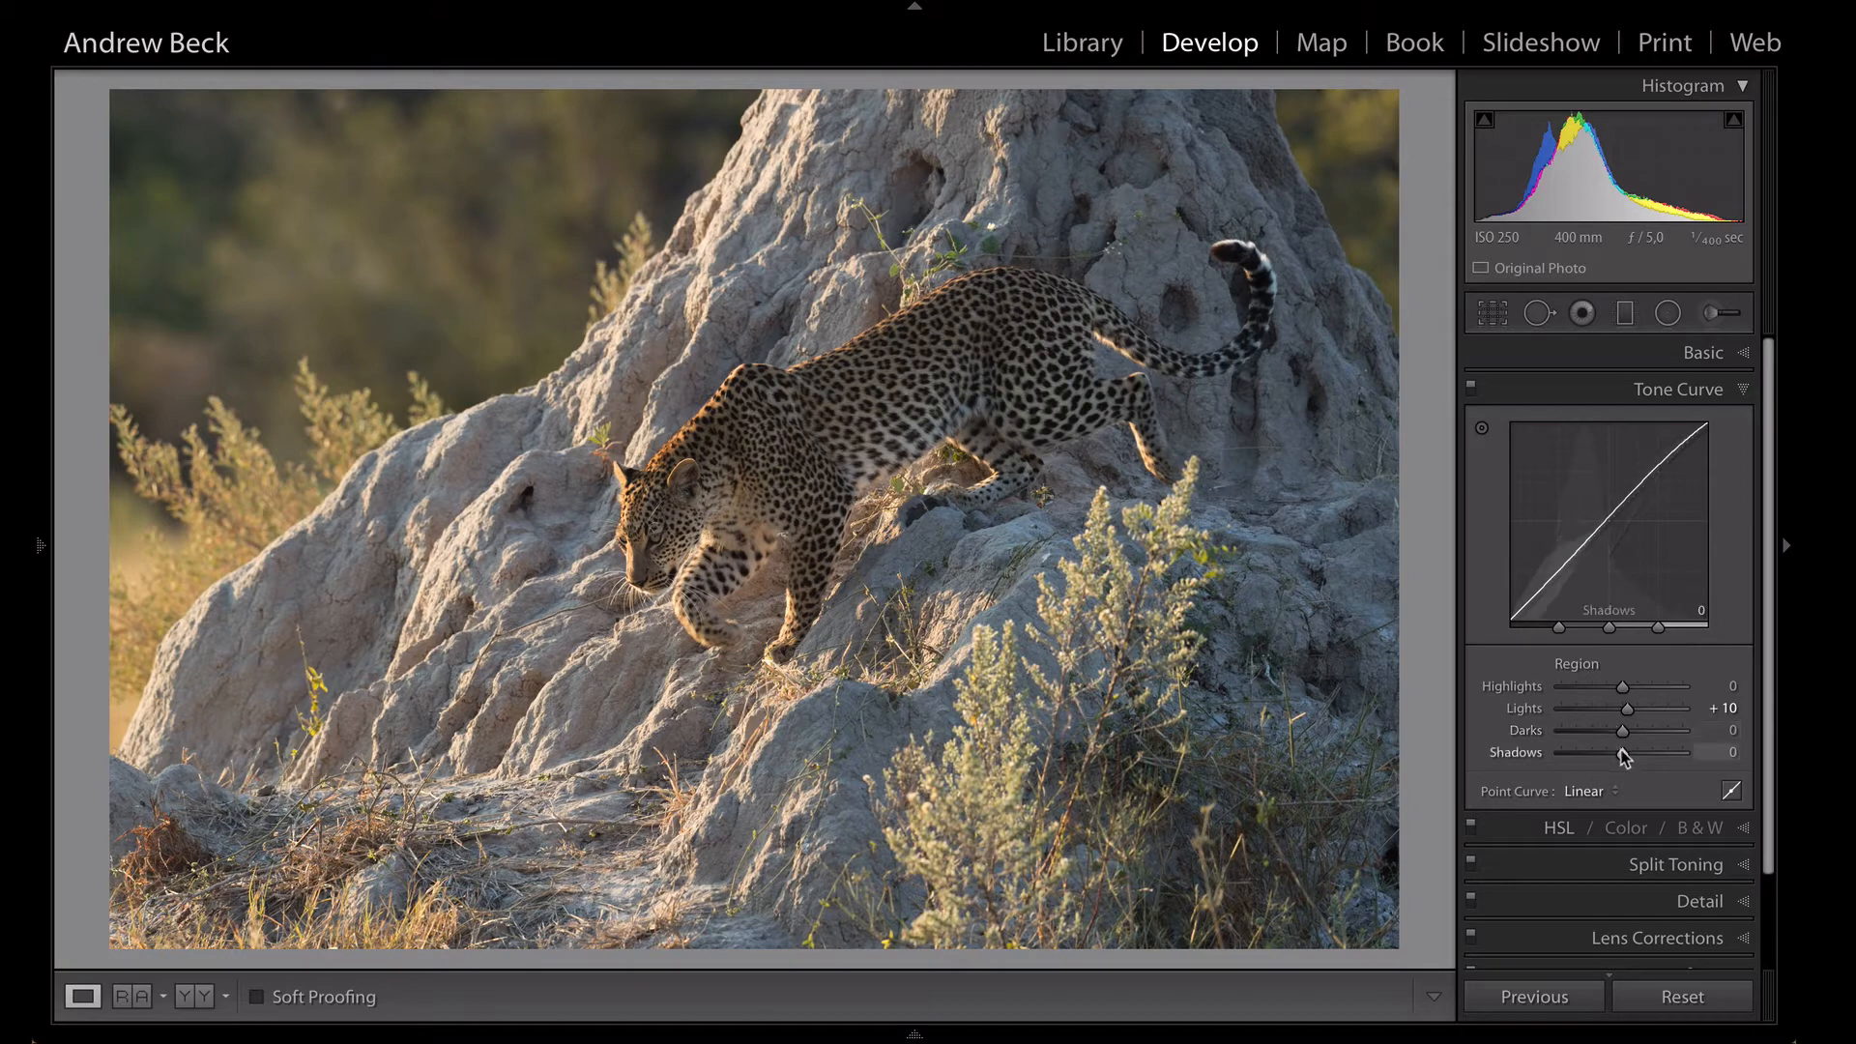
pyautogui.moveTo(1622, 754)
pyautogui.mouseDown()
pyautogui.moveTo(1539, 754)
pyautogui.moveTo(1728, 762)
pyautogui.moveTo(1506, 752)
pyautogui.moveTo(1692, 764)
pyautogui.moveTo(1616, 763)
pyautogui.mouseUp()
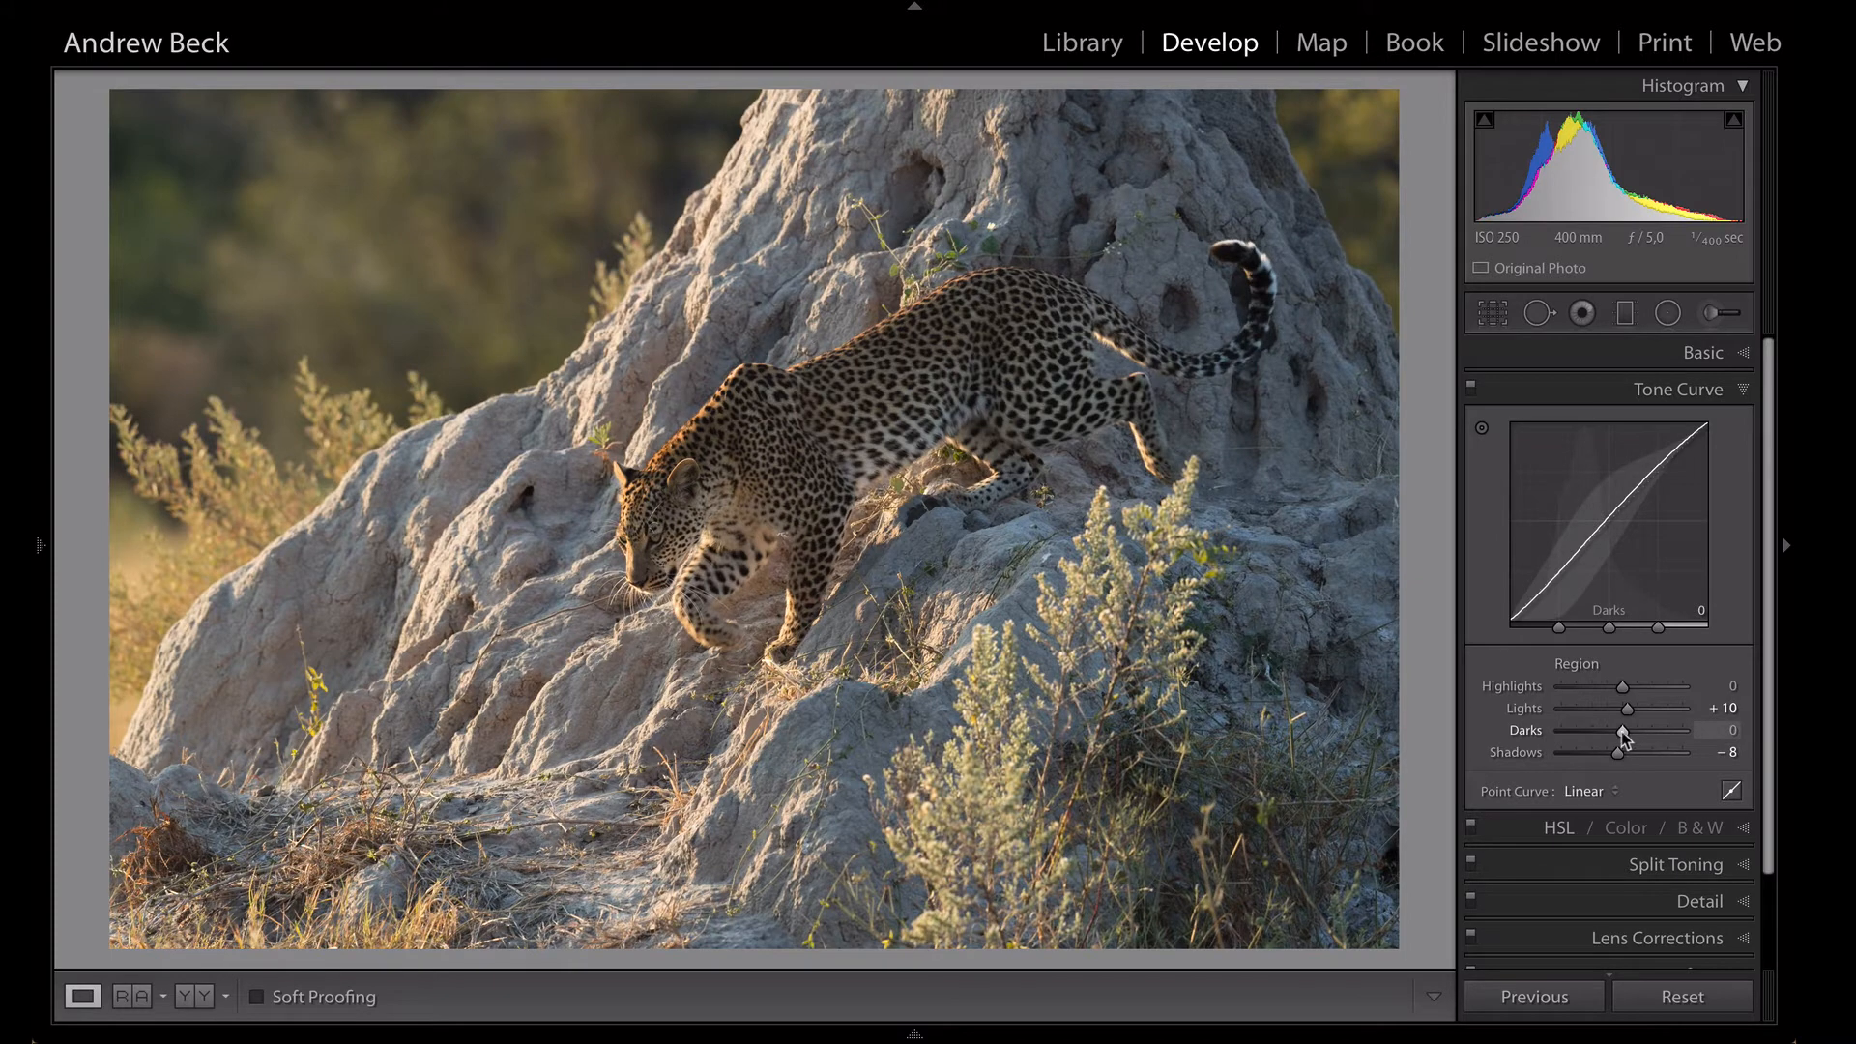
pyautogui.moveTo(1621, 731); pyautogui.dragTo(1618, 732)
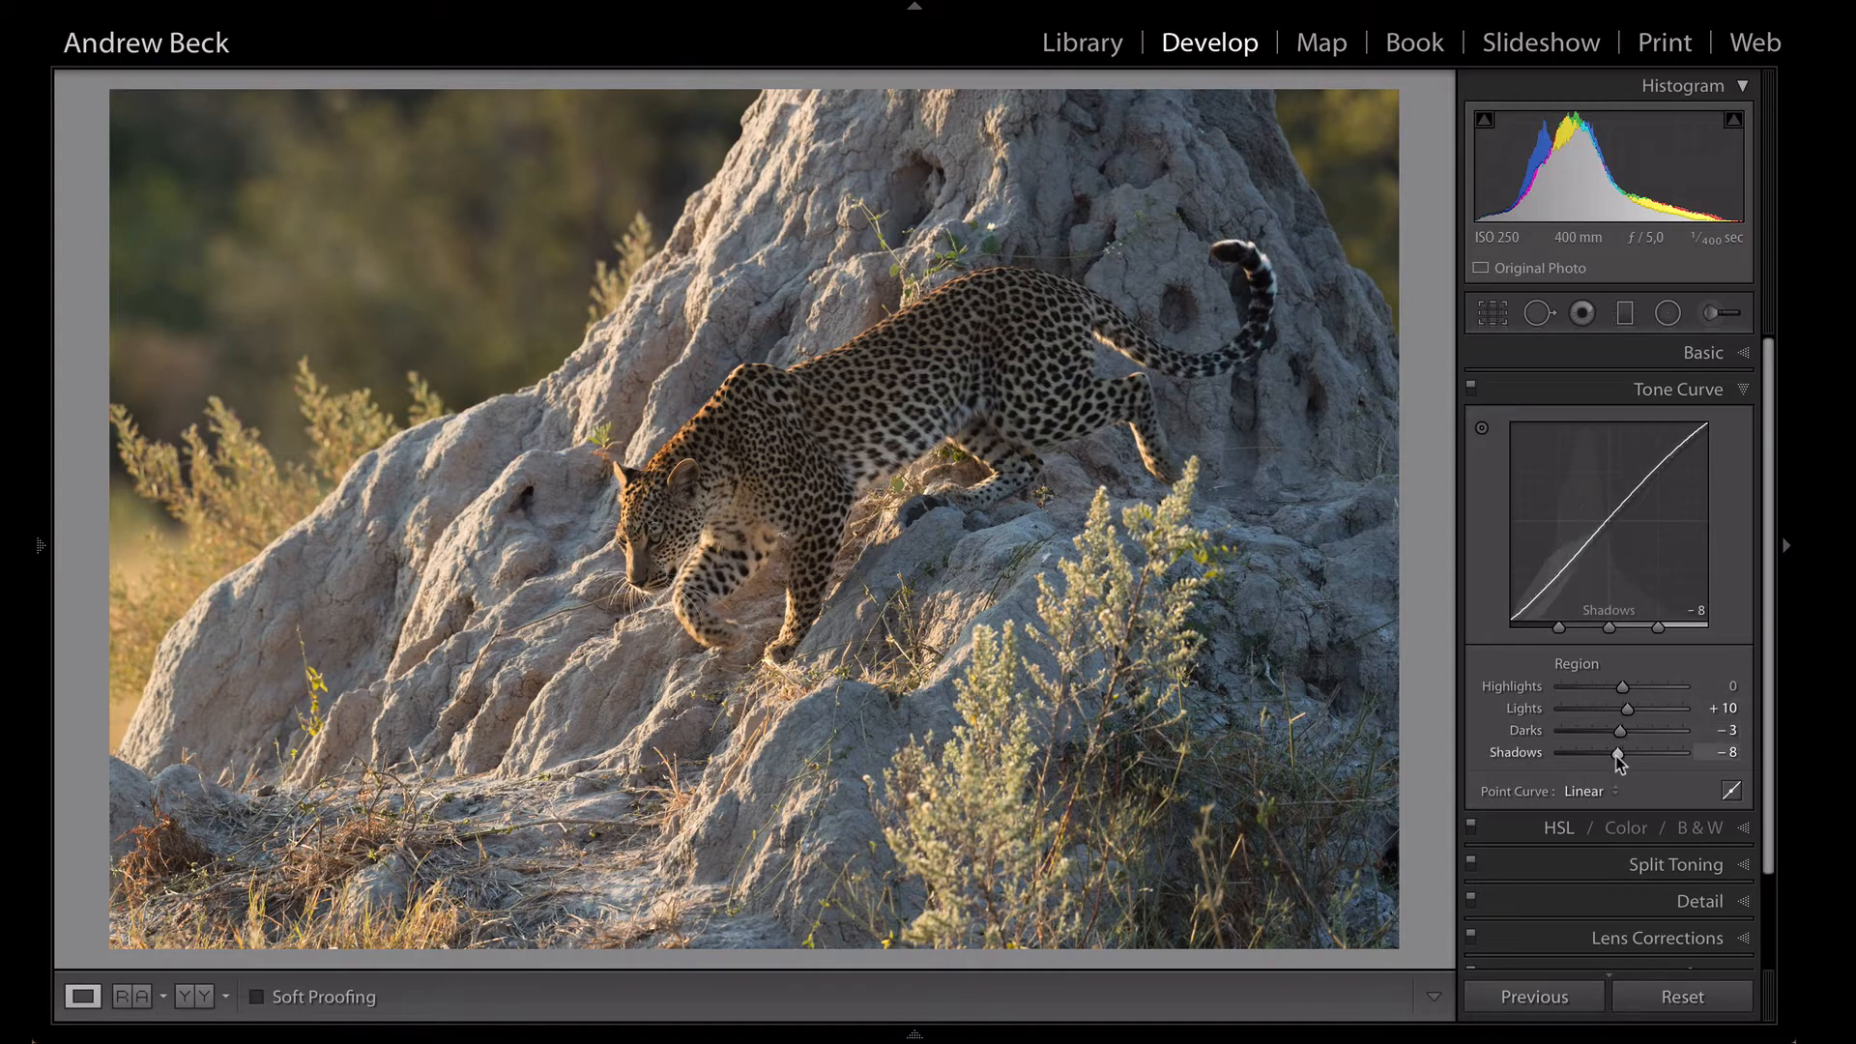
# - Set the sharpening Masking to 89, checking the mask over the image and the detail preview on the leopard's muzzle
pyautogui.click(1713, 901)
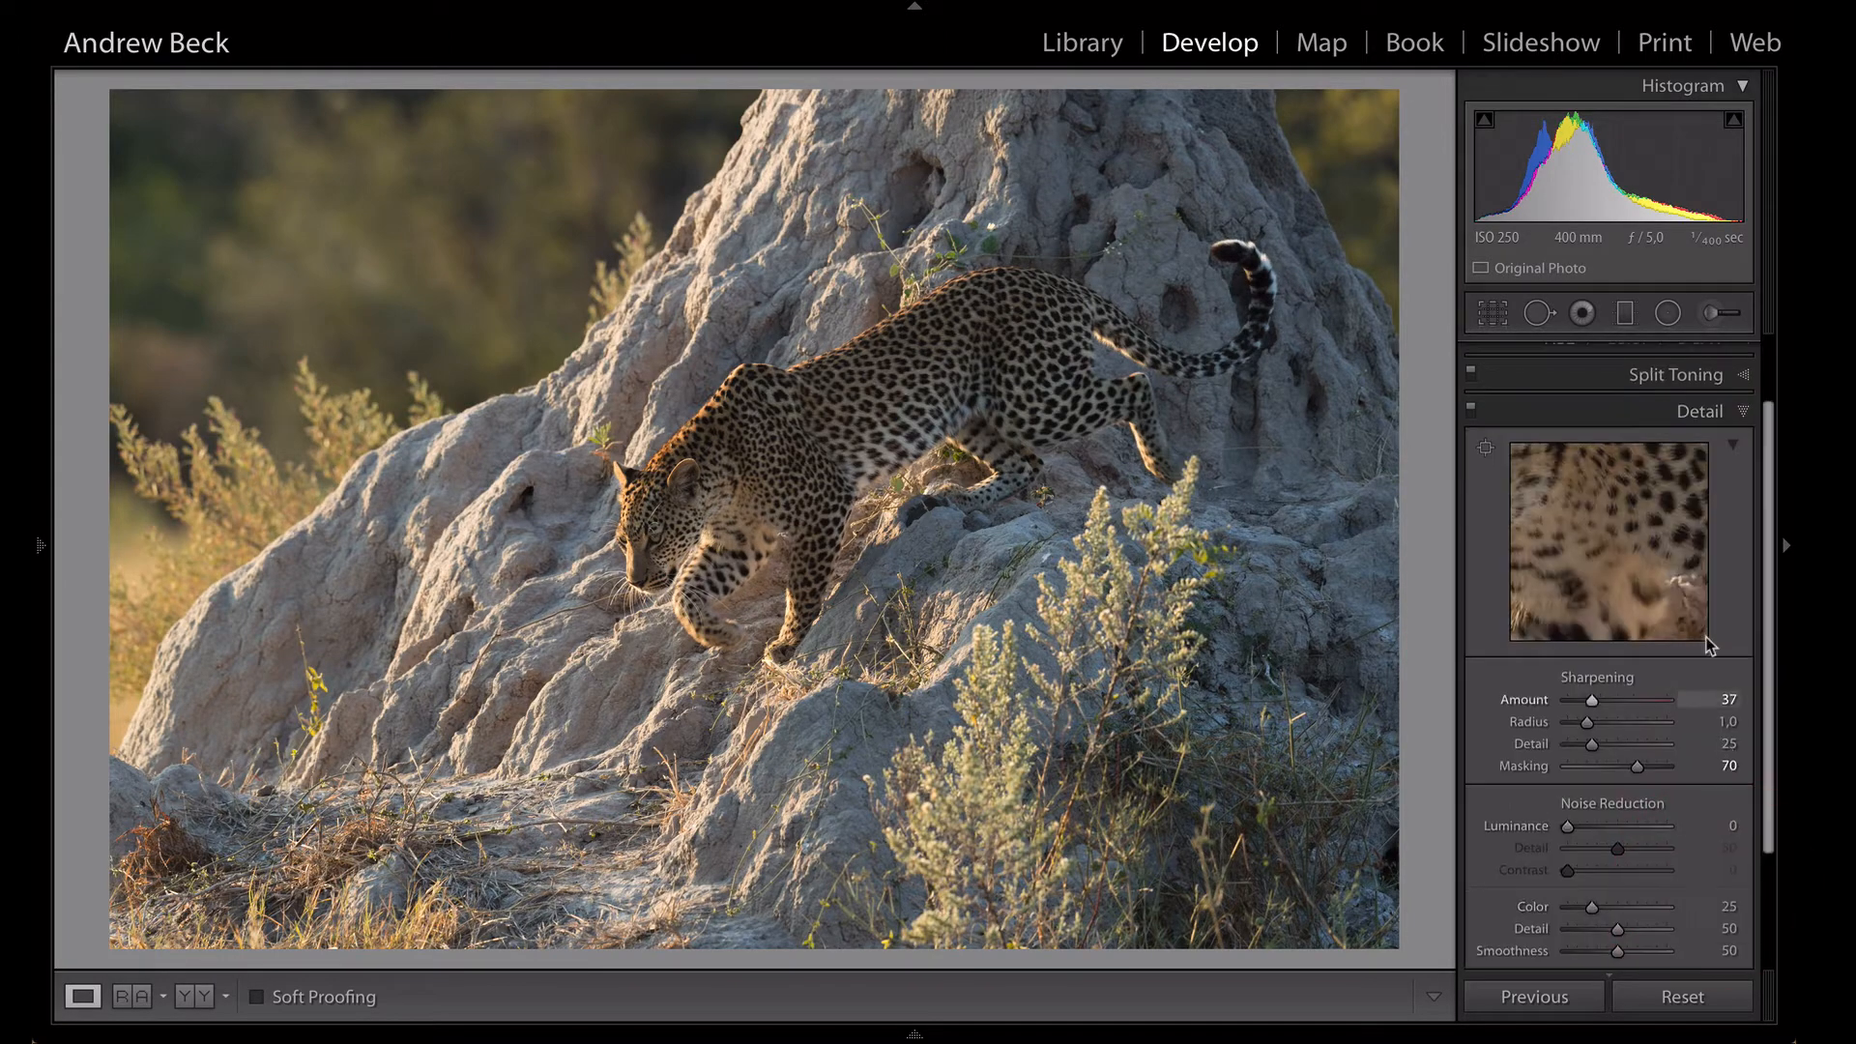
pyautogui.keyDown('alt'); pyautogui.click(1636, 767); pyautogui.keyUp('alt')
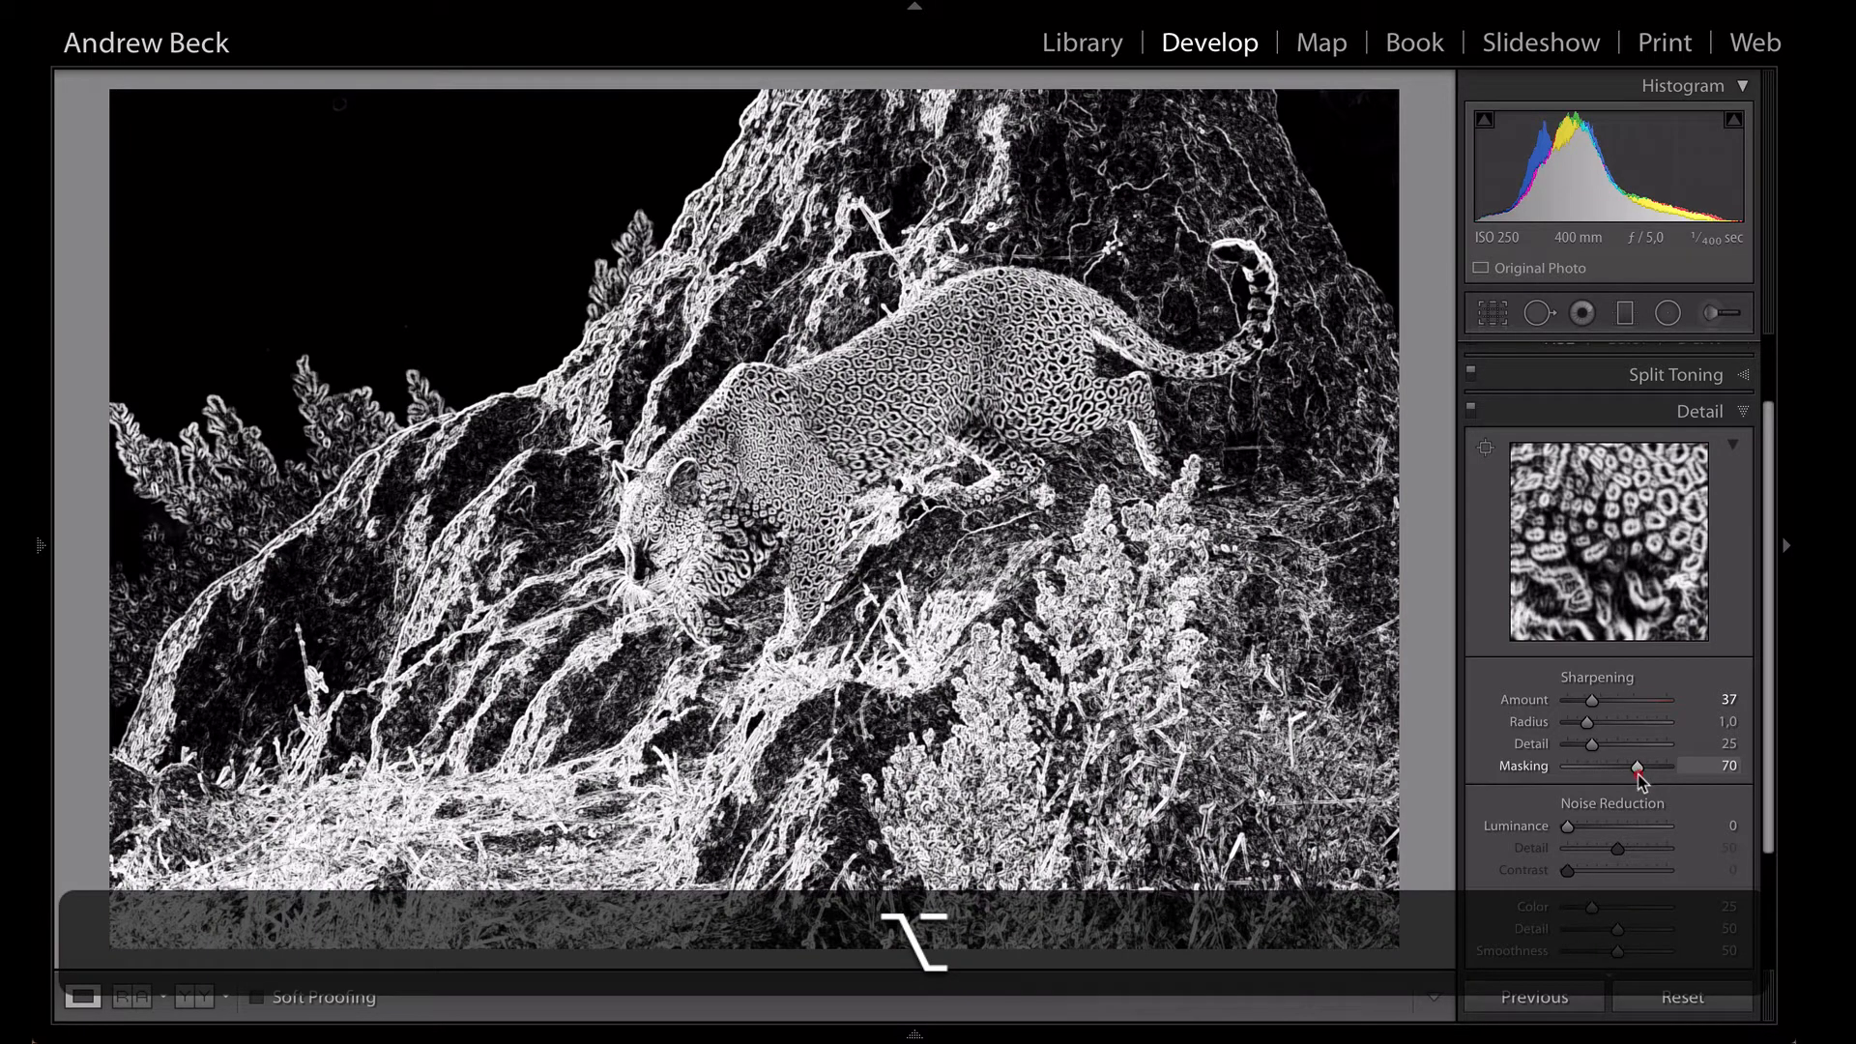
pyautogui.moveTo(1638, 776); pyautogui.dragTo(1569, 774)
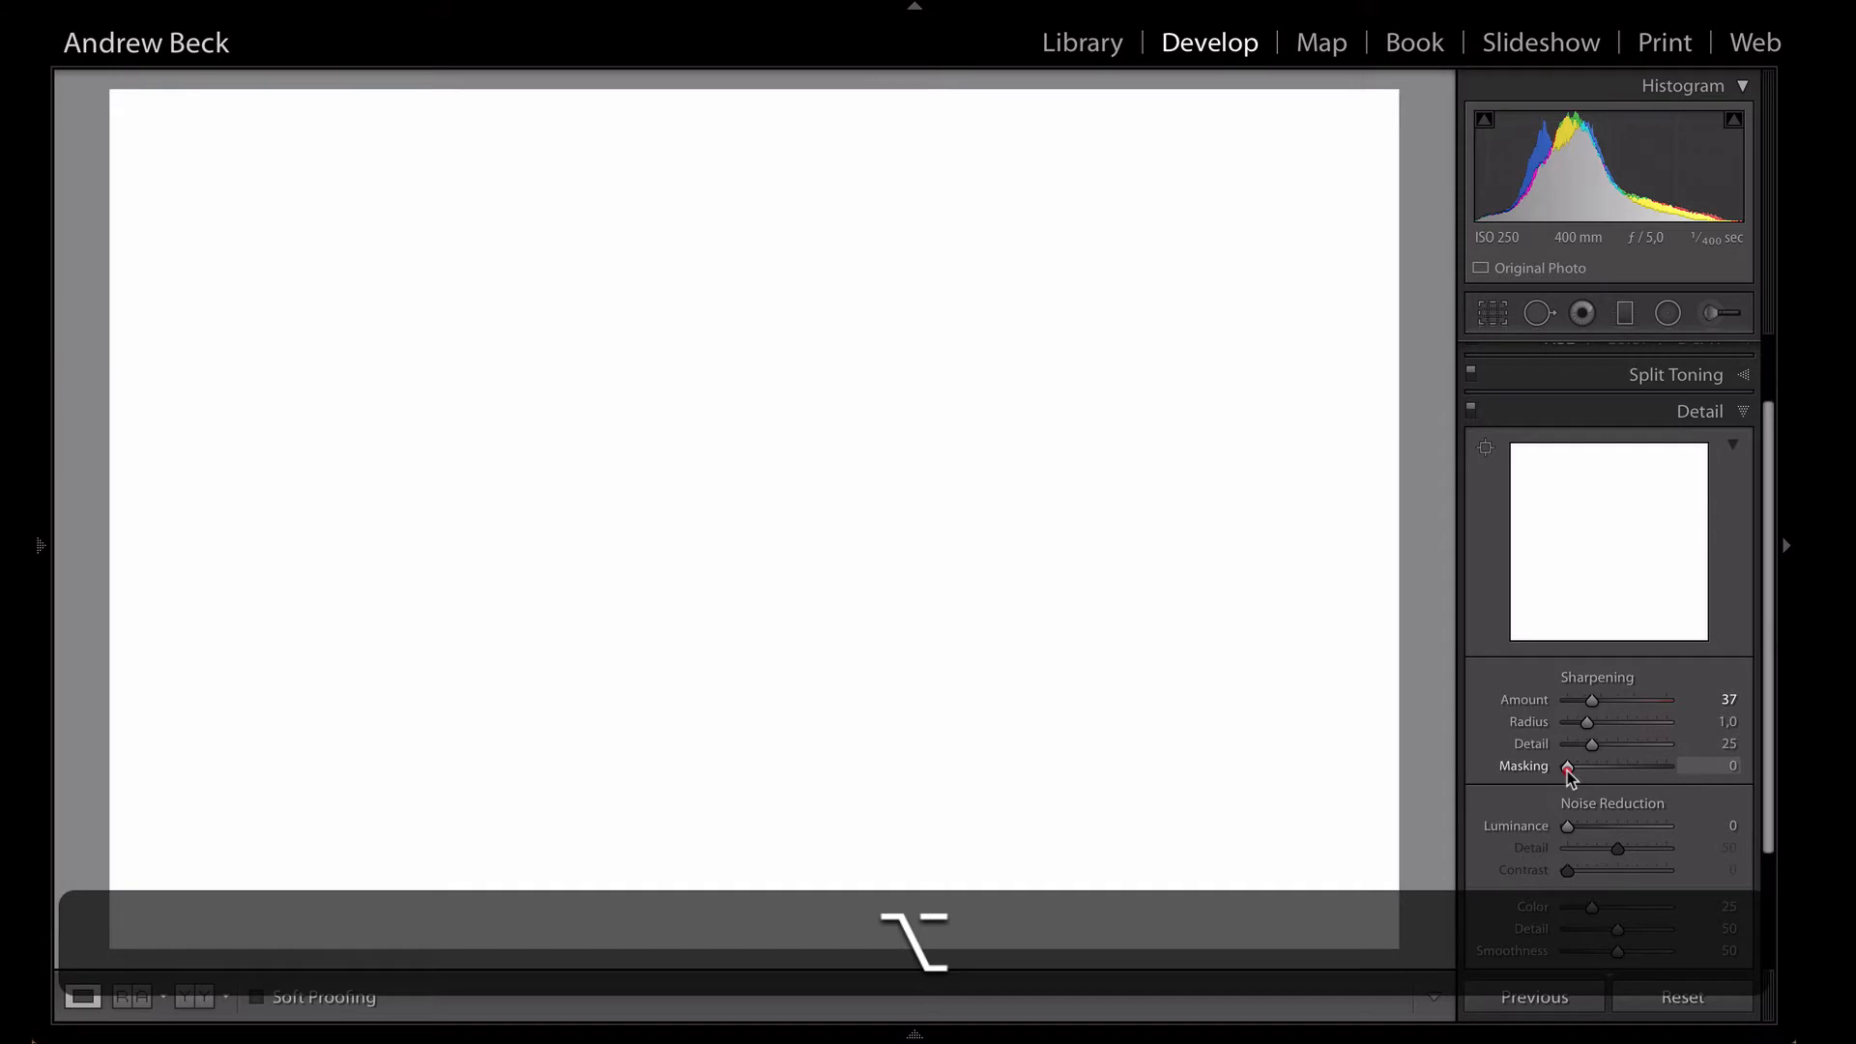
pyautogui.moveTo(1569, 774); pyautogui.dragTo(1660, 778)
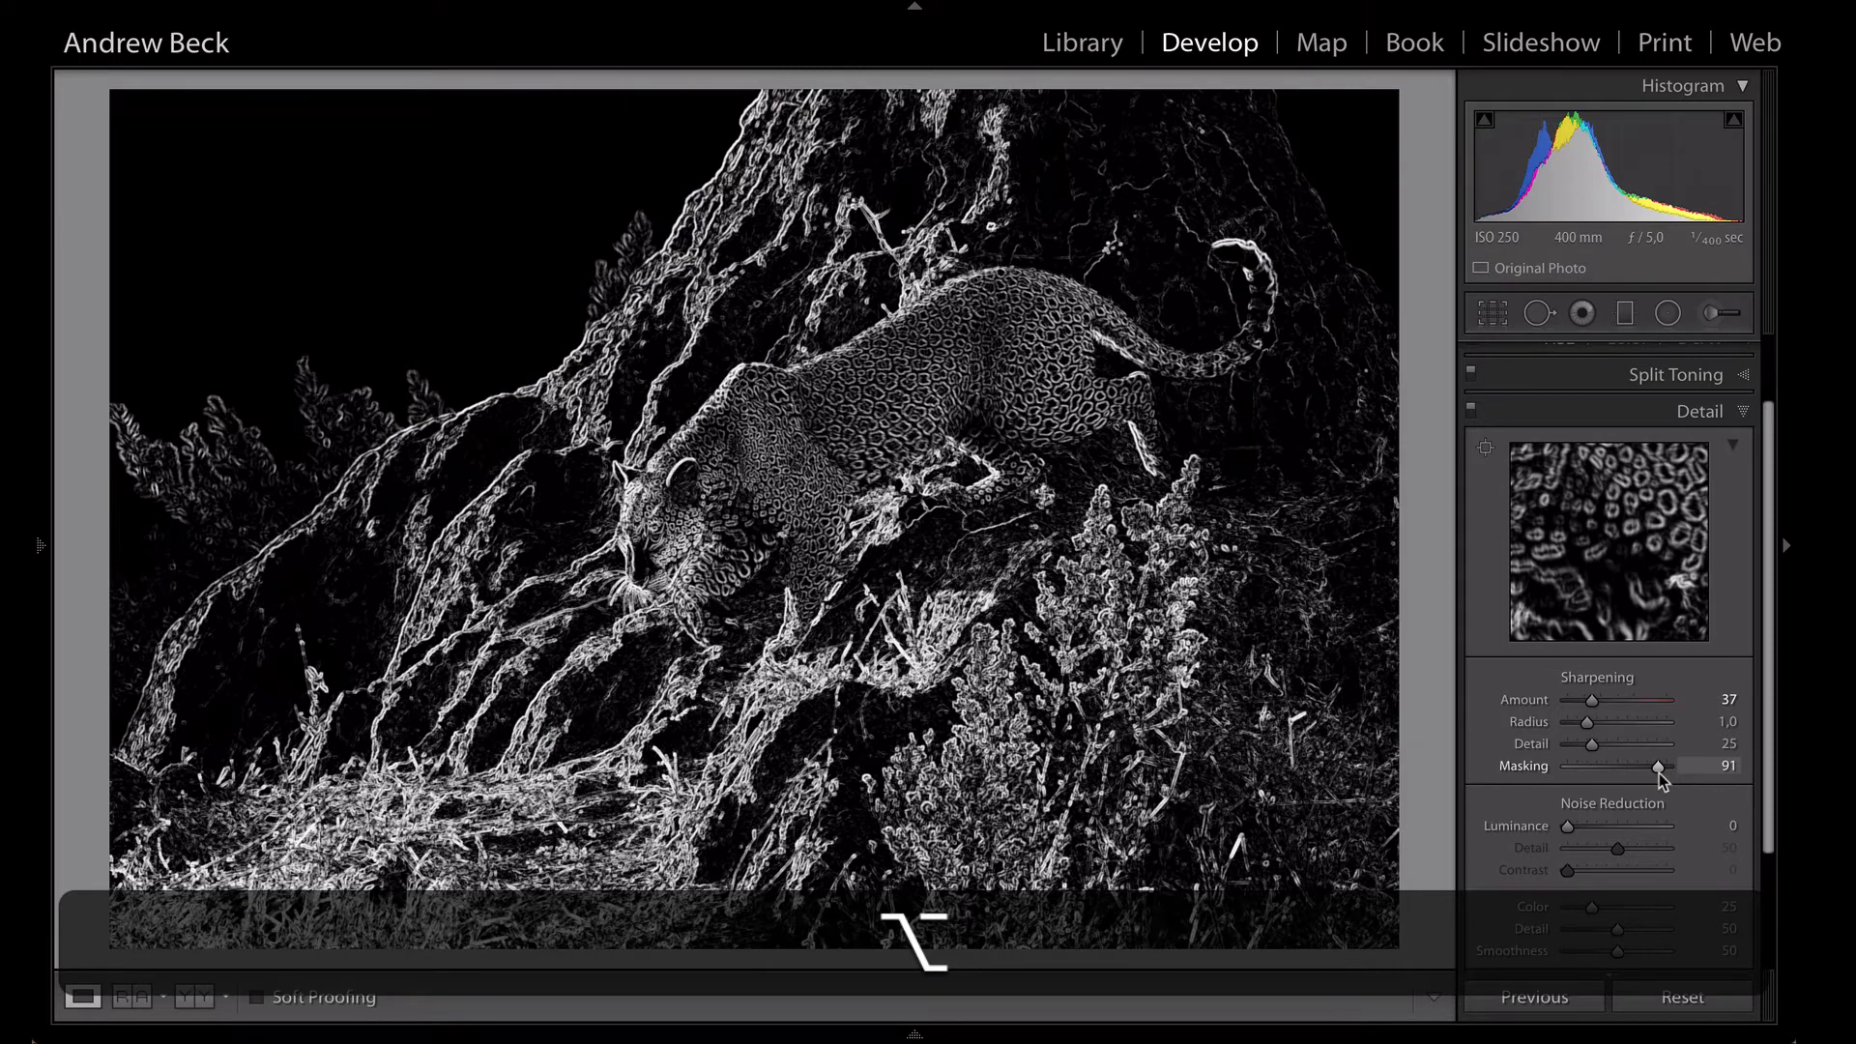
pyautogui.moveTo(1660, 778); pyautogui.dragTo(1658, 770)
pyautogui.click(1485, 448)
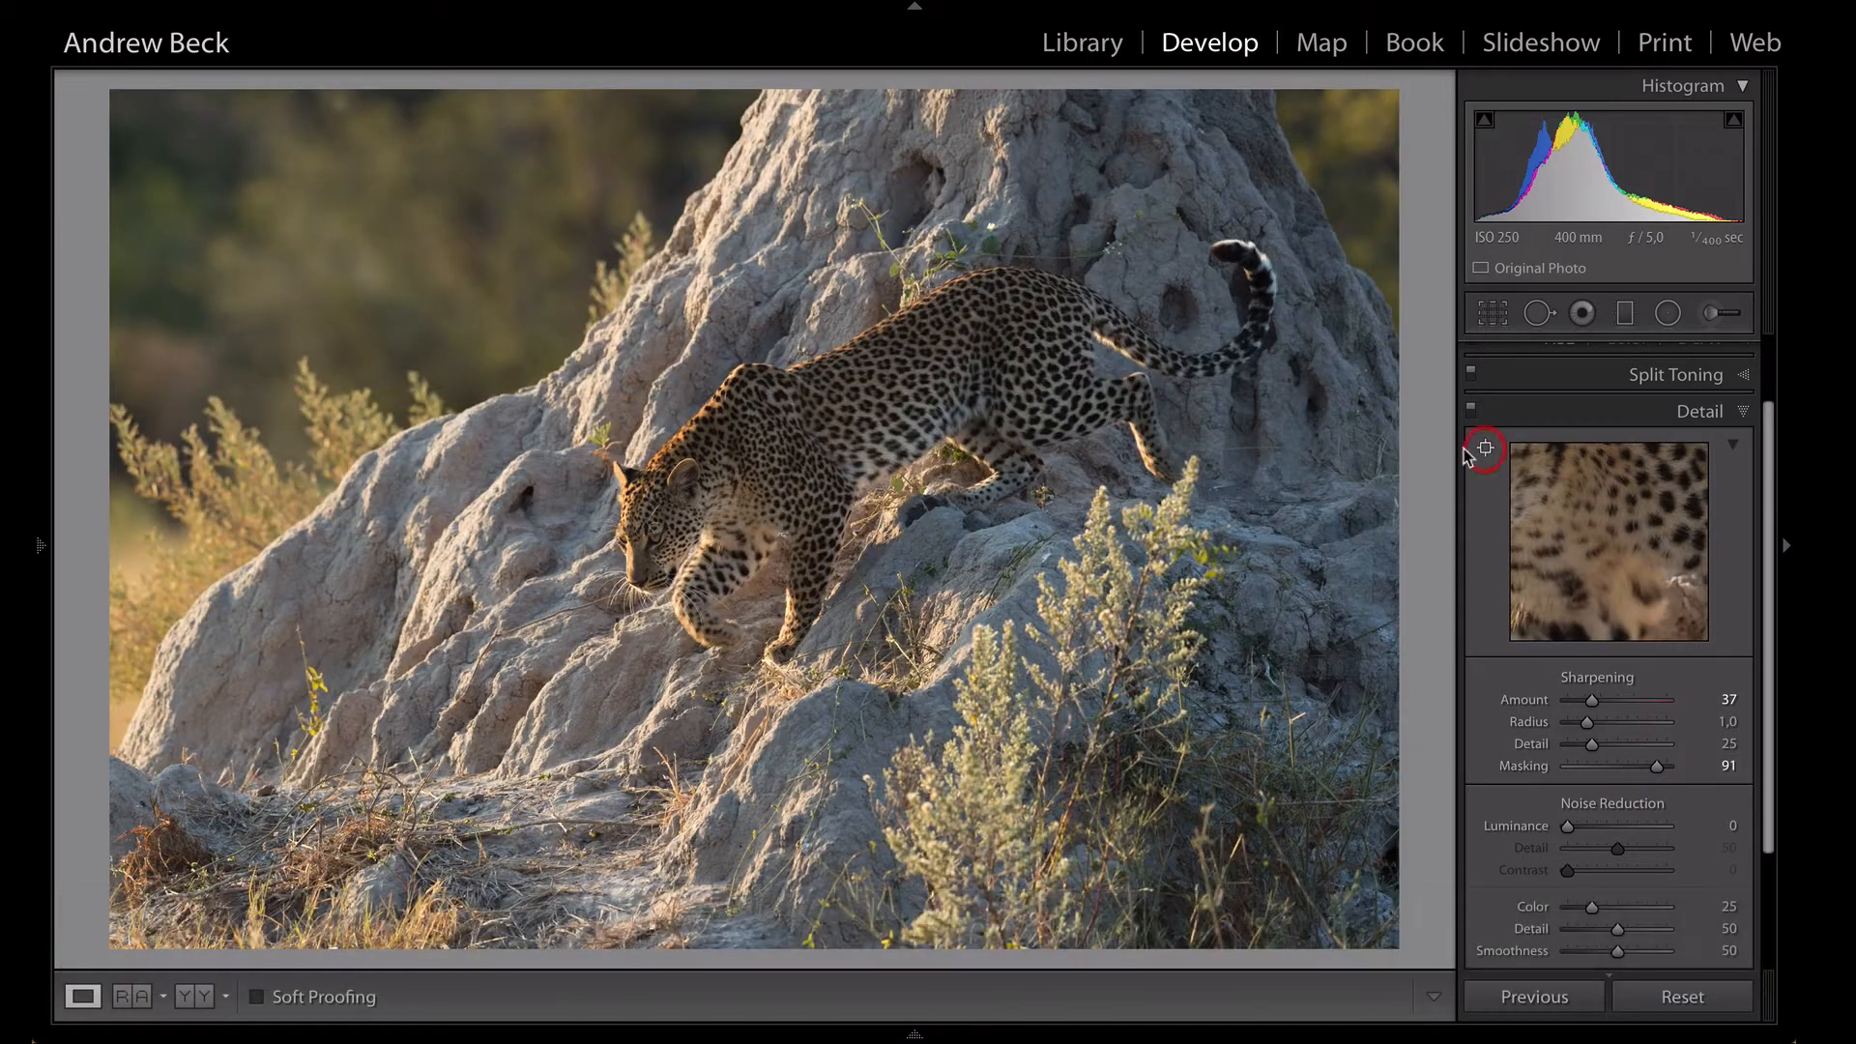
pyautogui.click(631, 568)
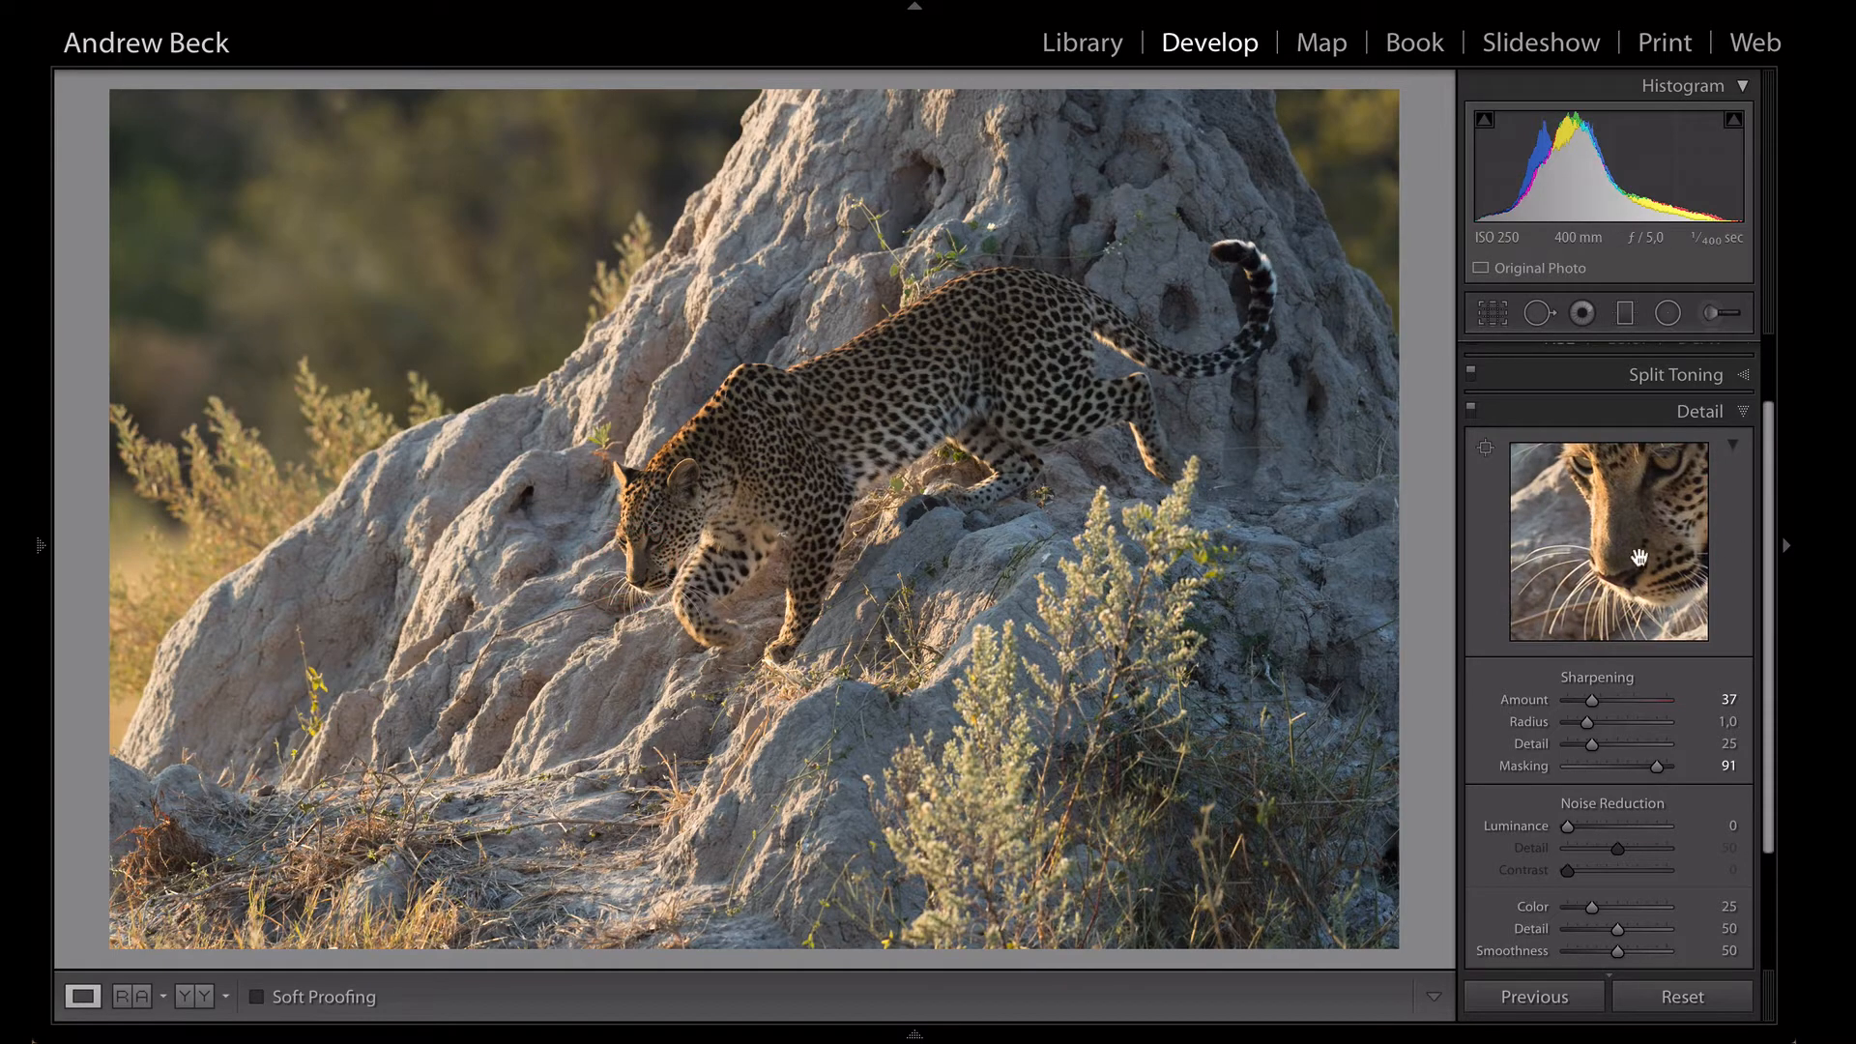
pyautogui.moveTo(1655, 770)
pyautogui.mouseDown()
pyautogui.moveTo(1619, 770)
pyautogui.moveTo(1654, 775)
pyautogui.mouseUp()
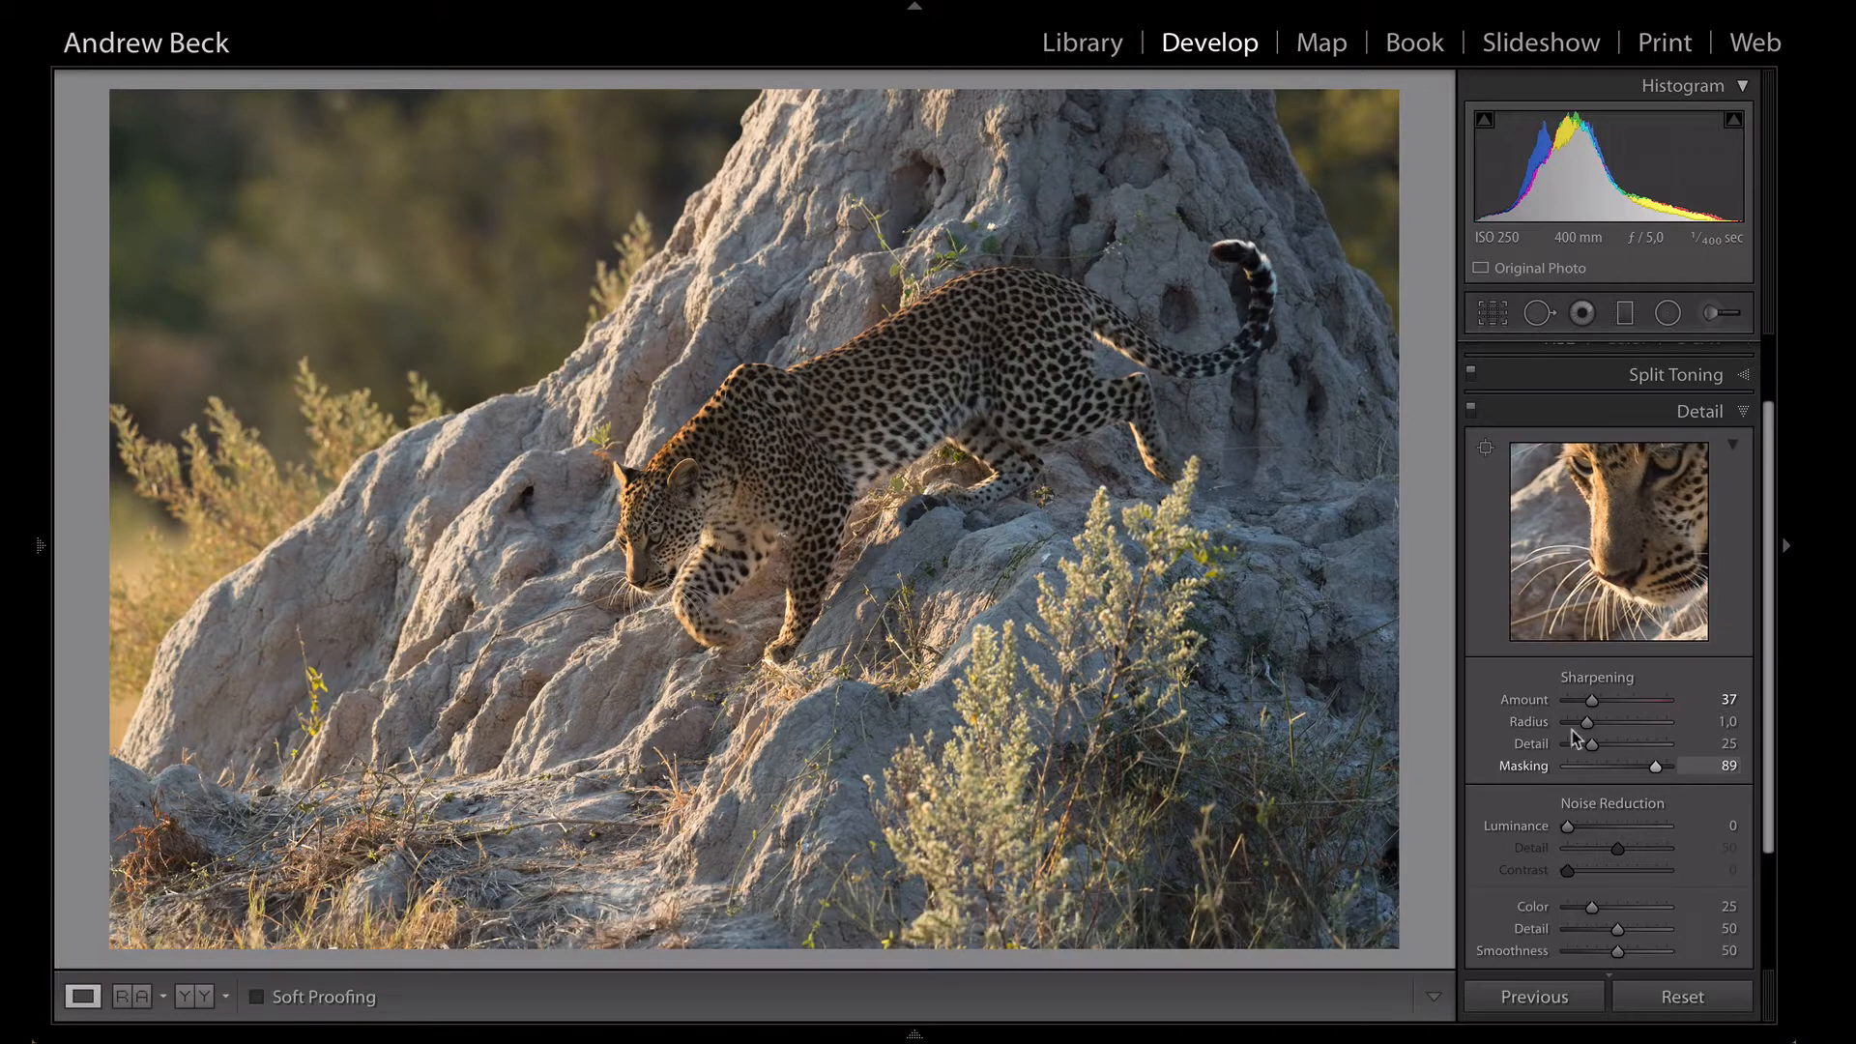
# - Try a heavy post-crop vignette with Amount -93, Midpoint 0, Roundness -26 and Feather 85, and reset its Amount to 0
pyautogui.scroll(-3, 1690, 810)
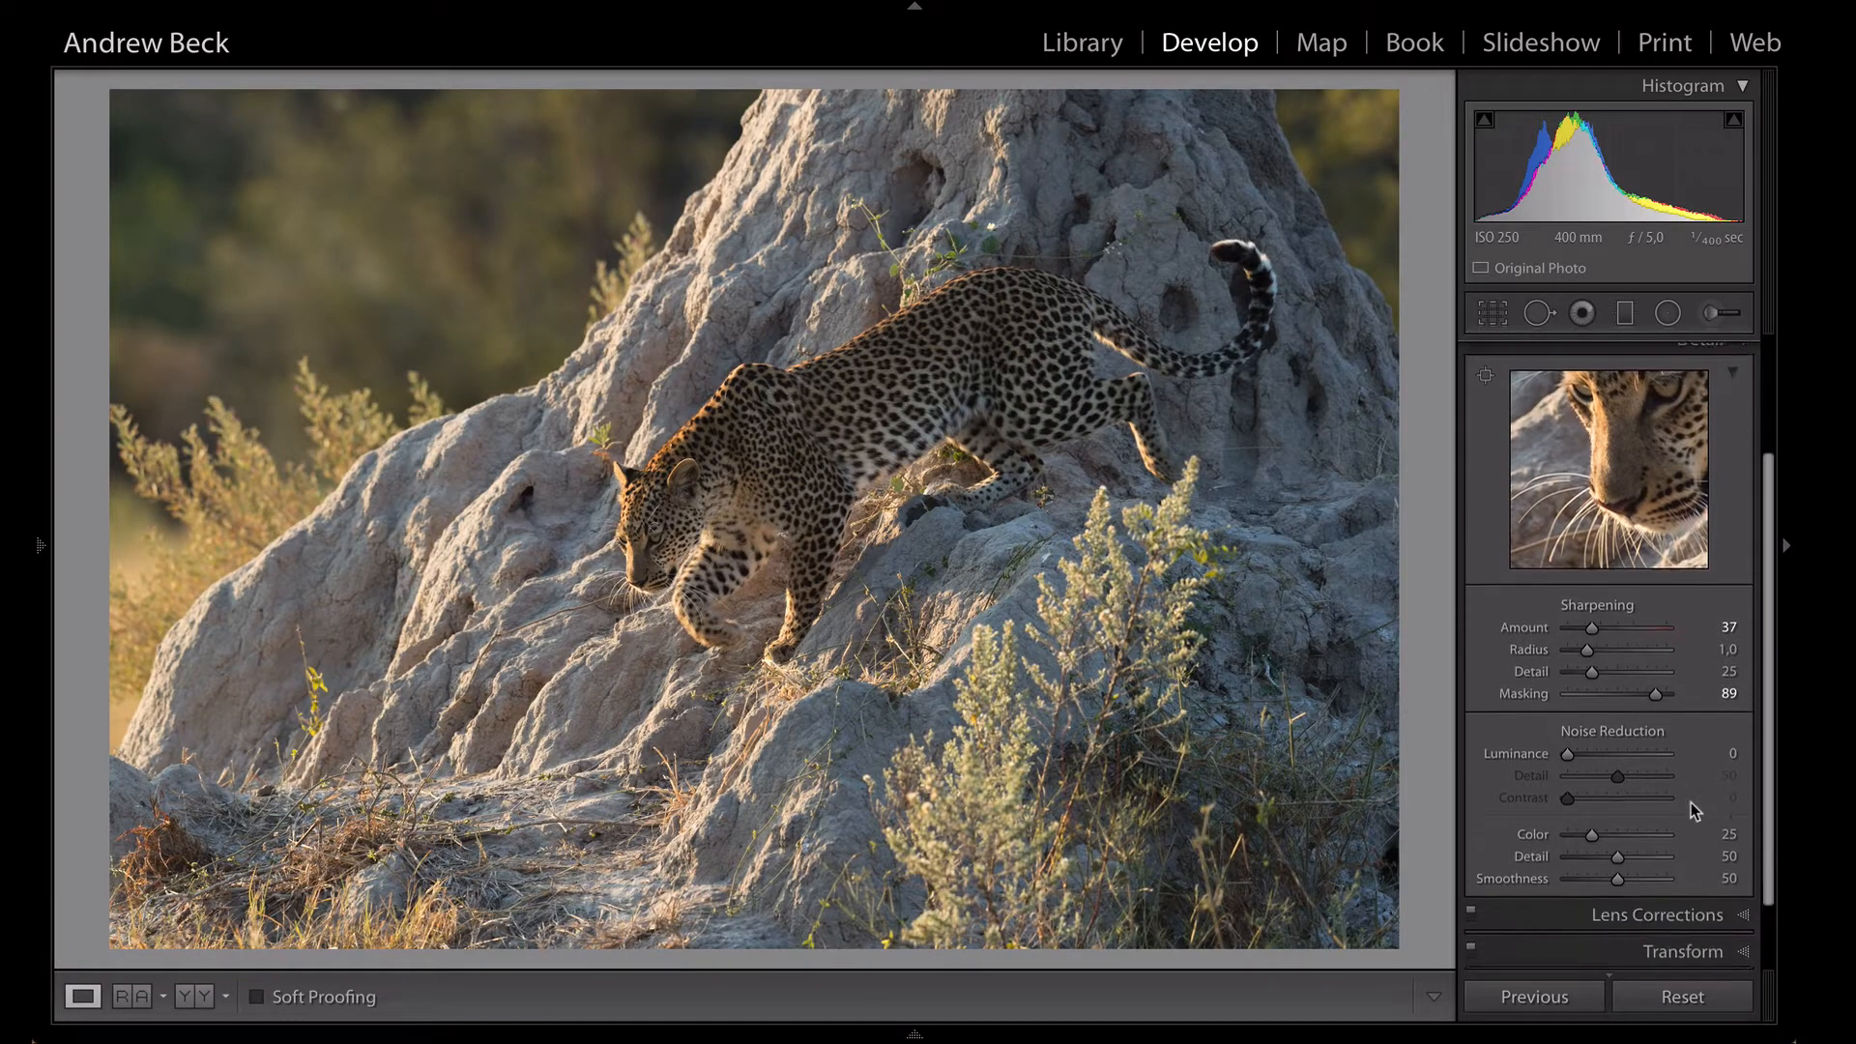
pyautogui.click(1686, 949)
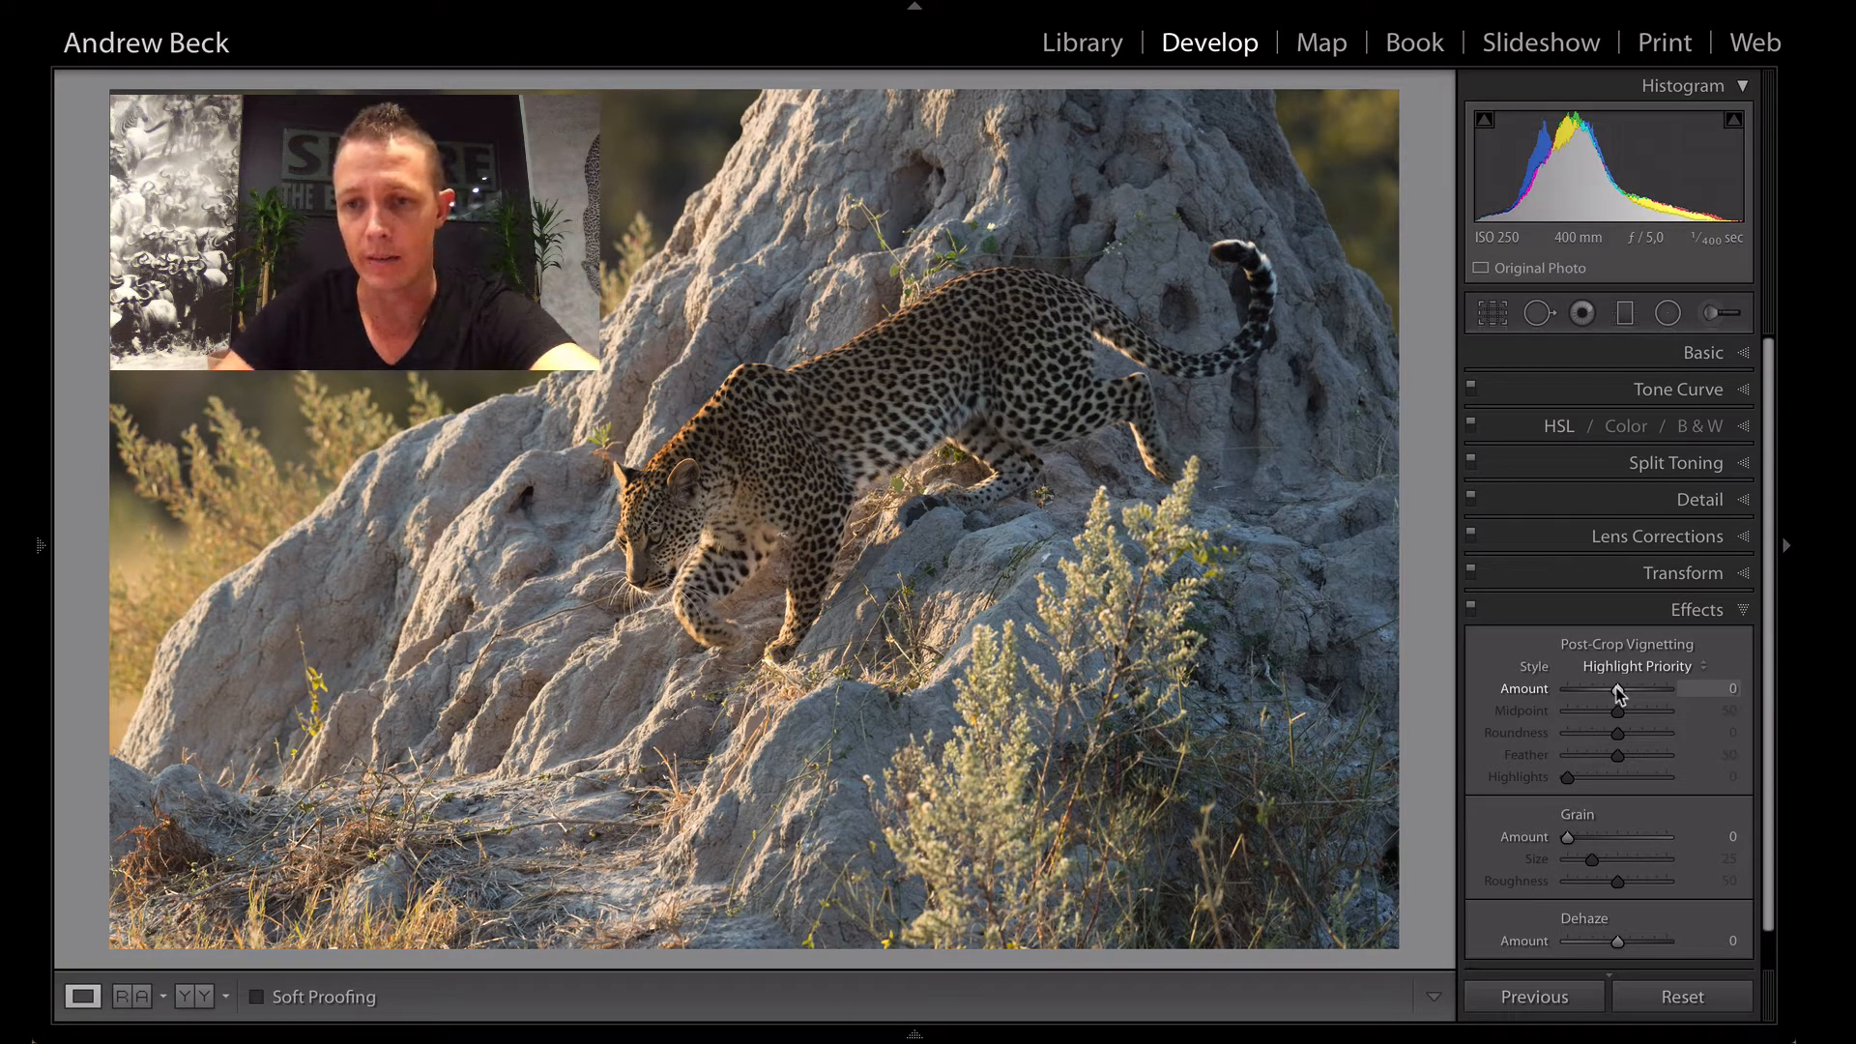
pyautogui.moveTo(1618, 687); pyautogui.dragTo(1571, 691)
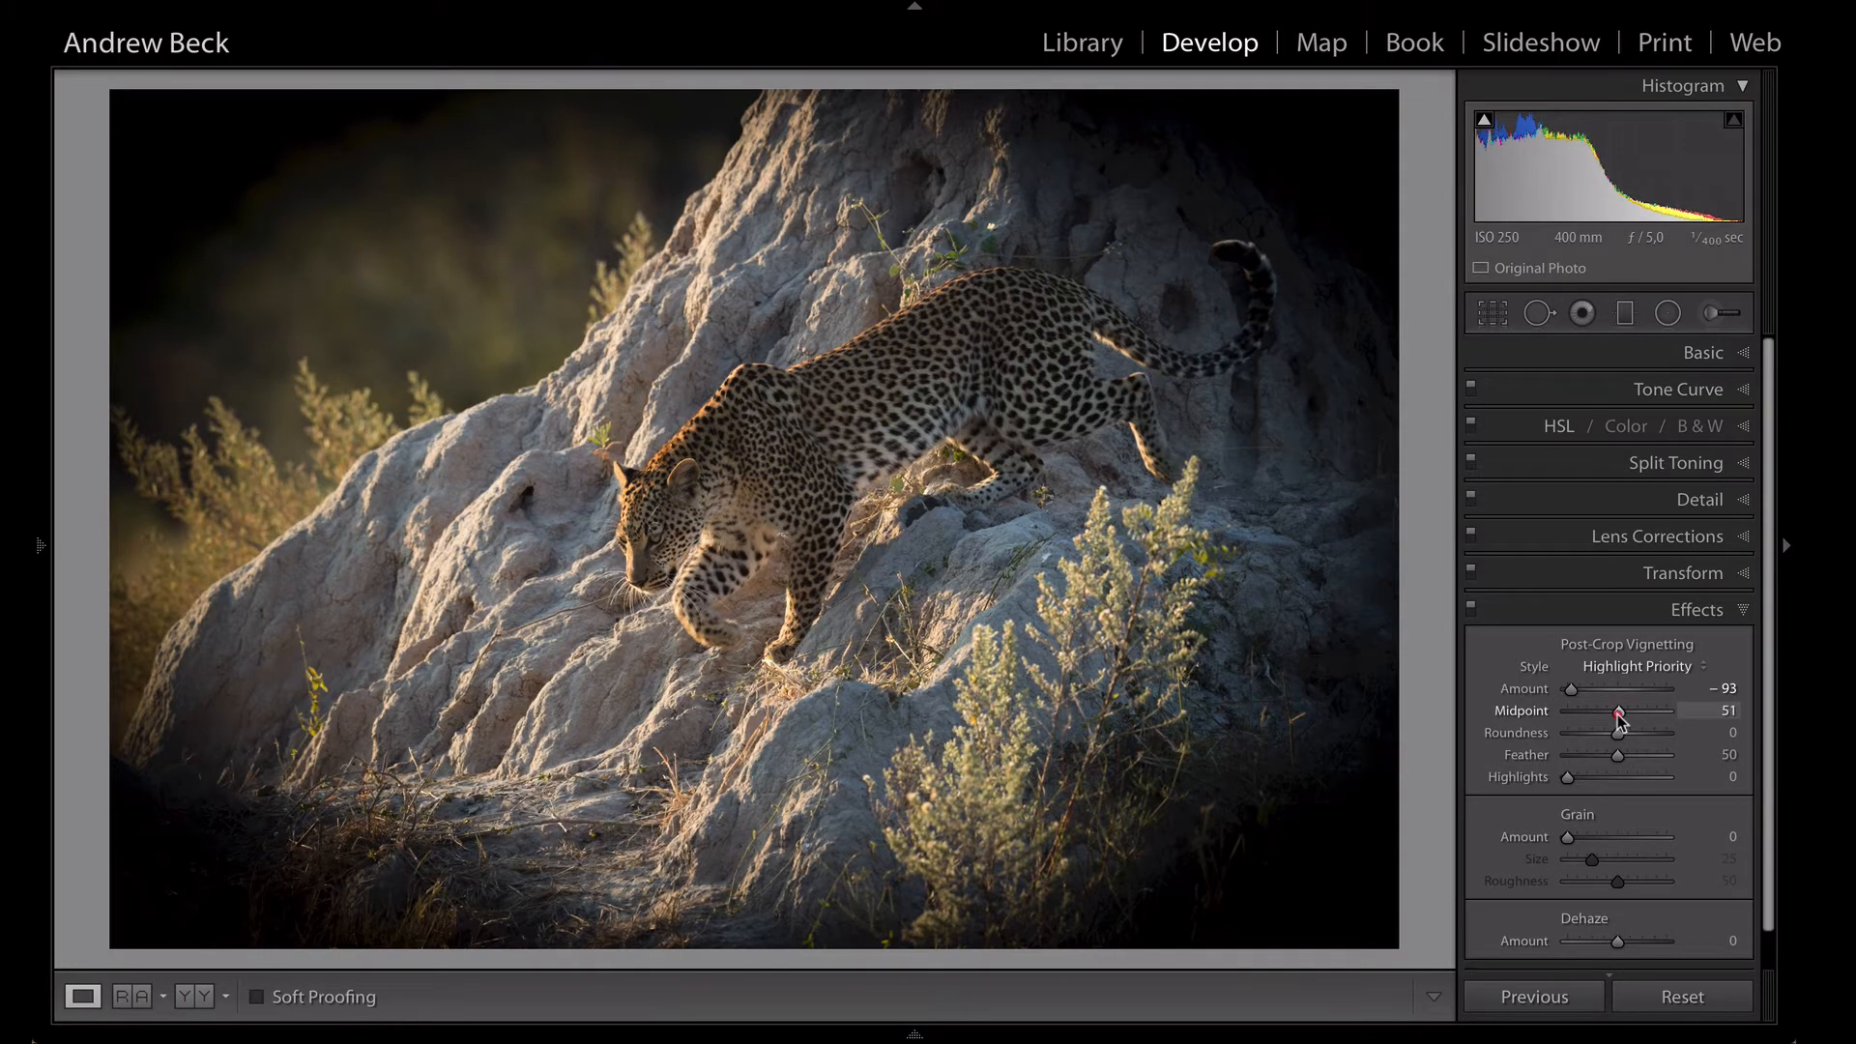
pyautogui.moveTo(1617, 715); pyautogui.dragTo(1531, 736)
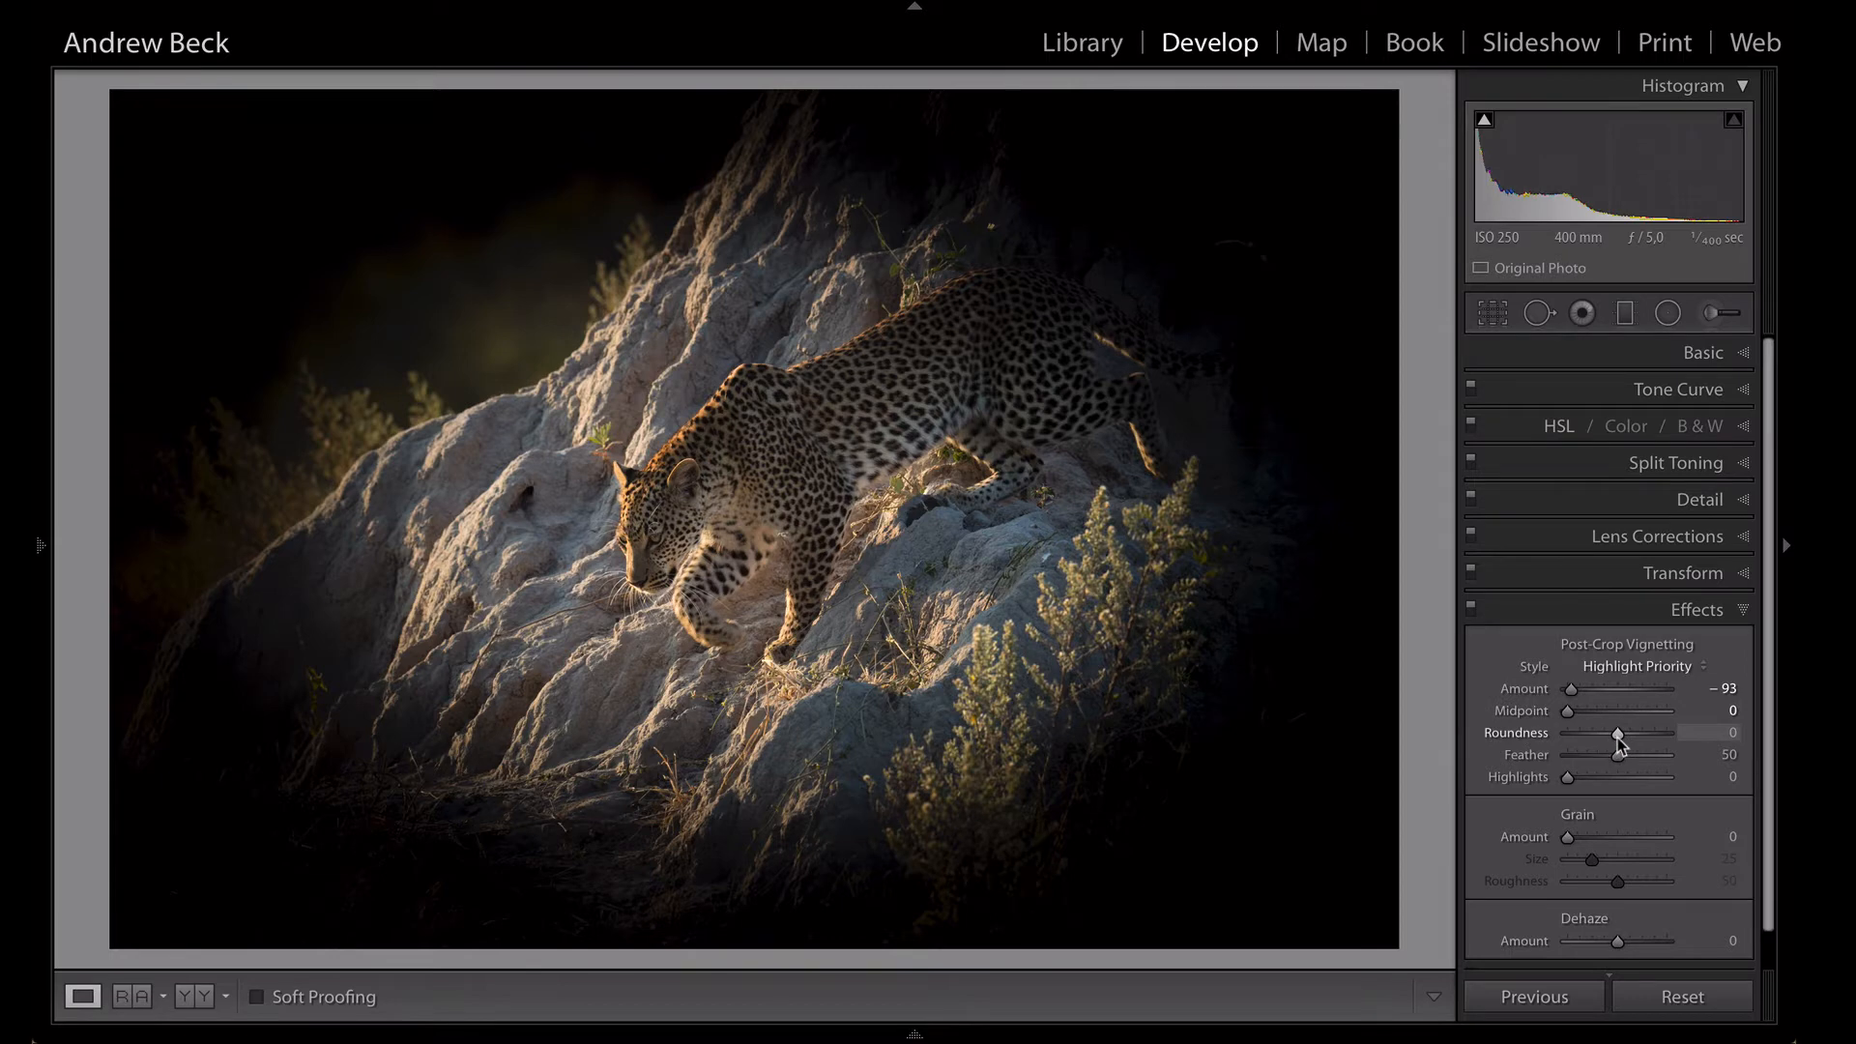
pyautogui.moveTo(1615, 736); pyautogui.dragTo(1486, 767)
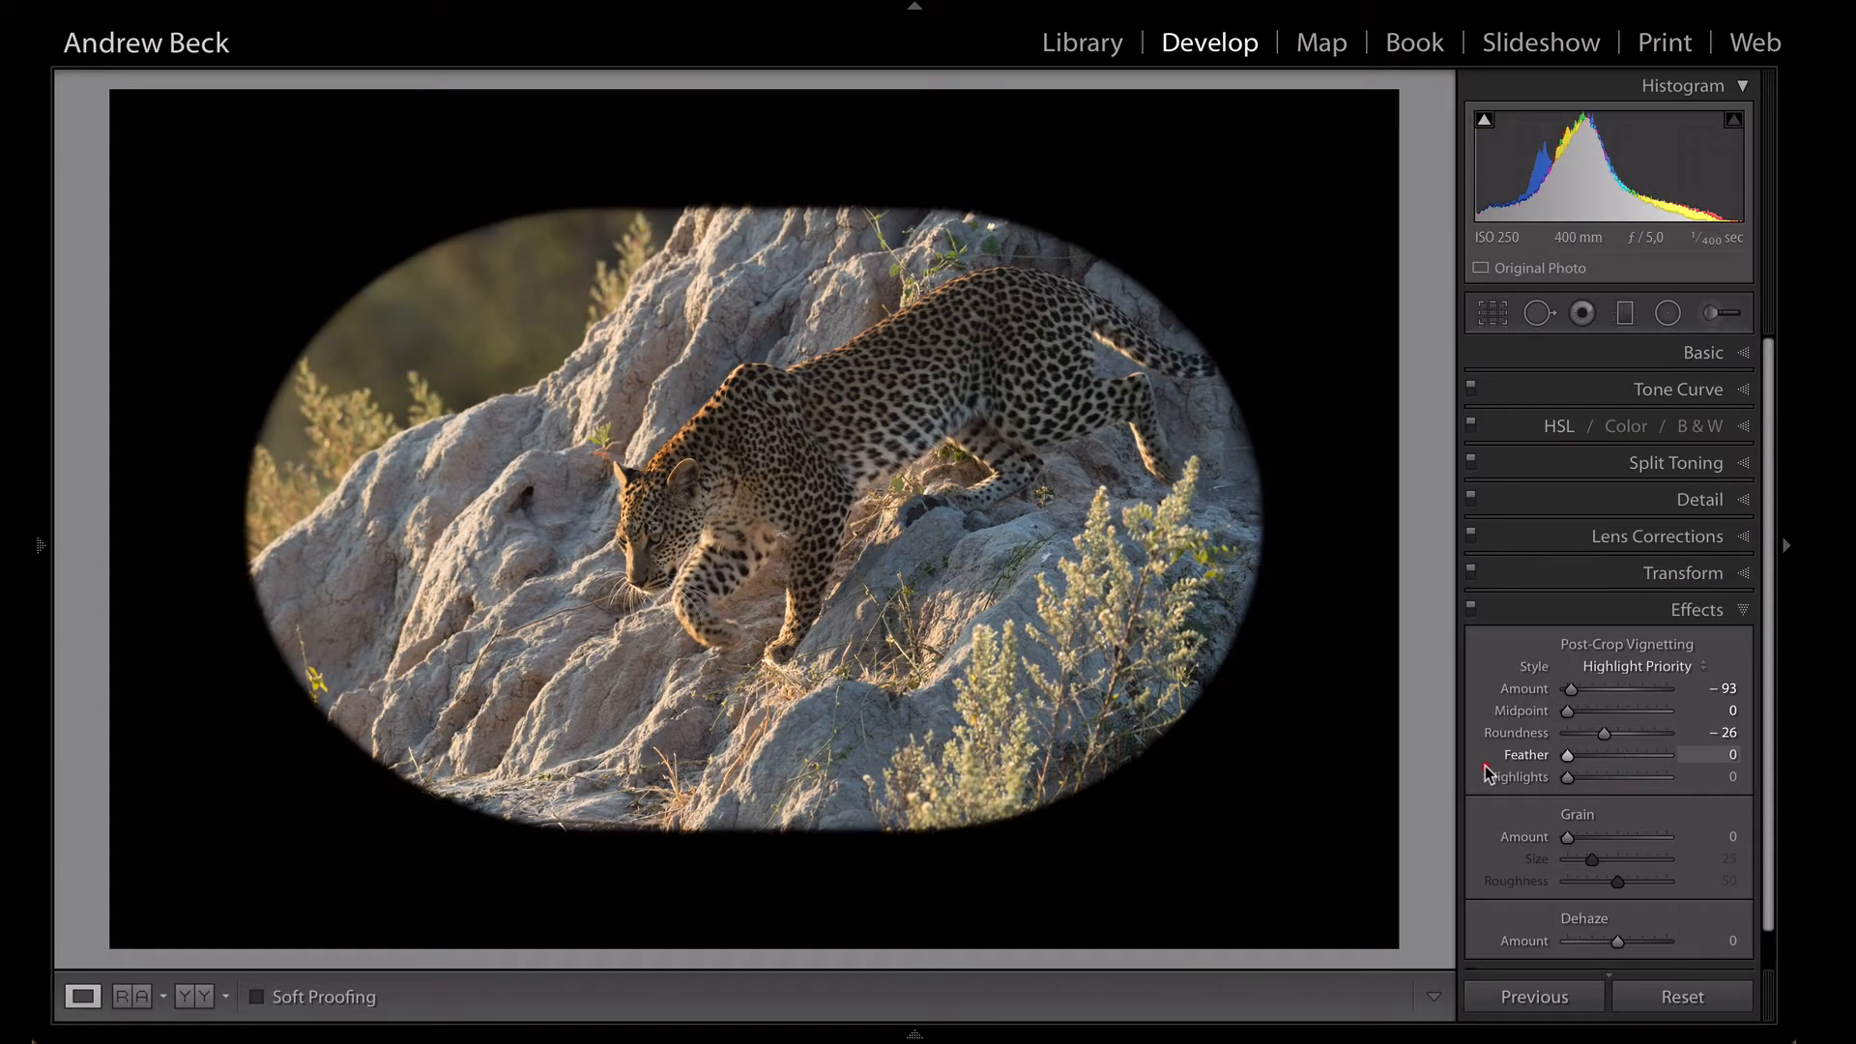
pyautogui.moveTo(1490, 773); pyautogui.dragTo(1650, 769)
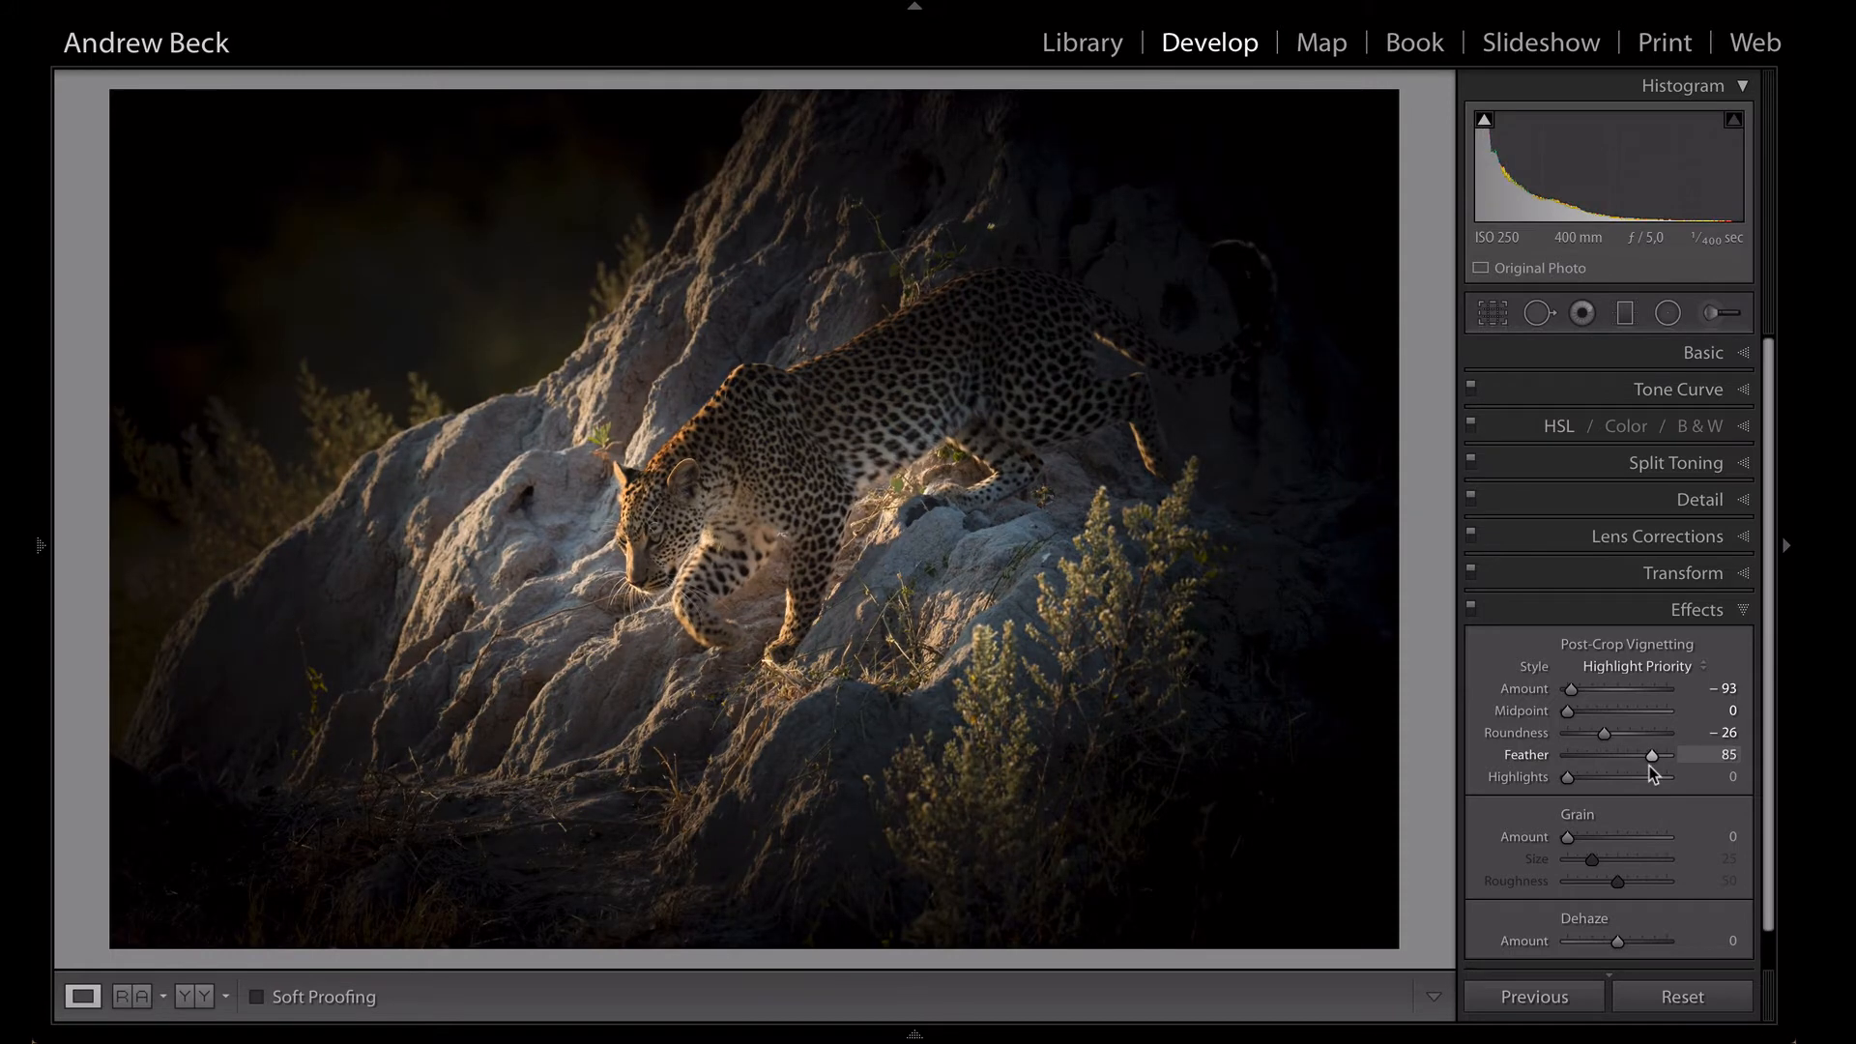
pyautogui.doubleClick(1571, 692)
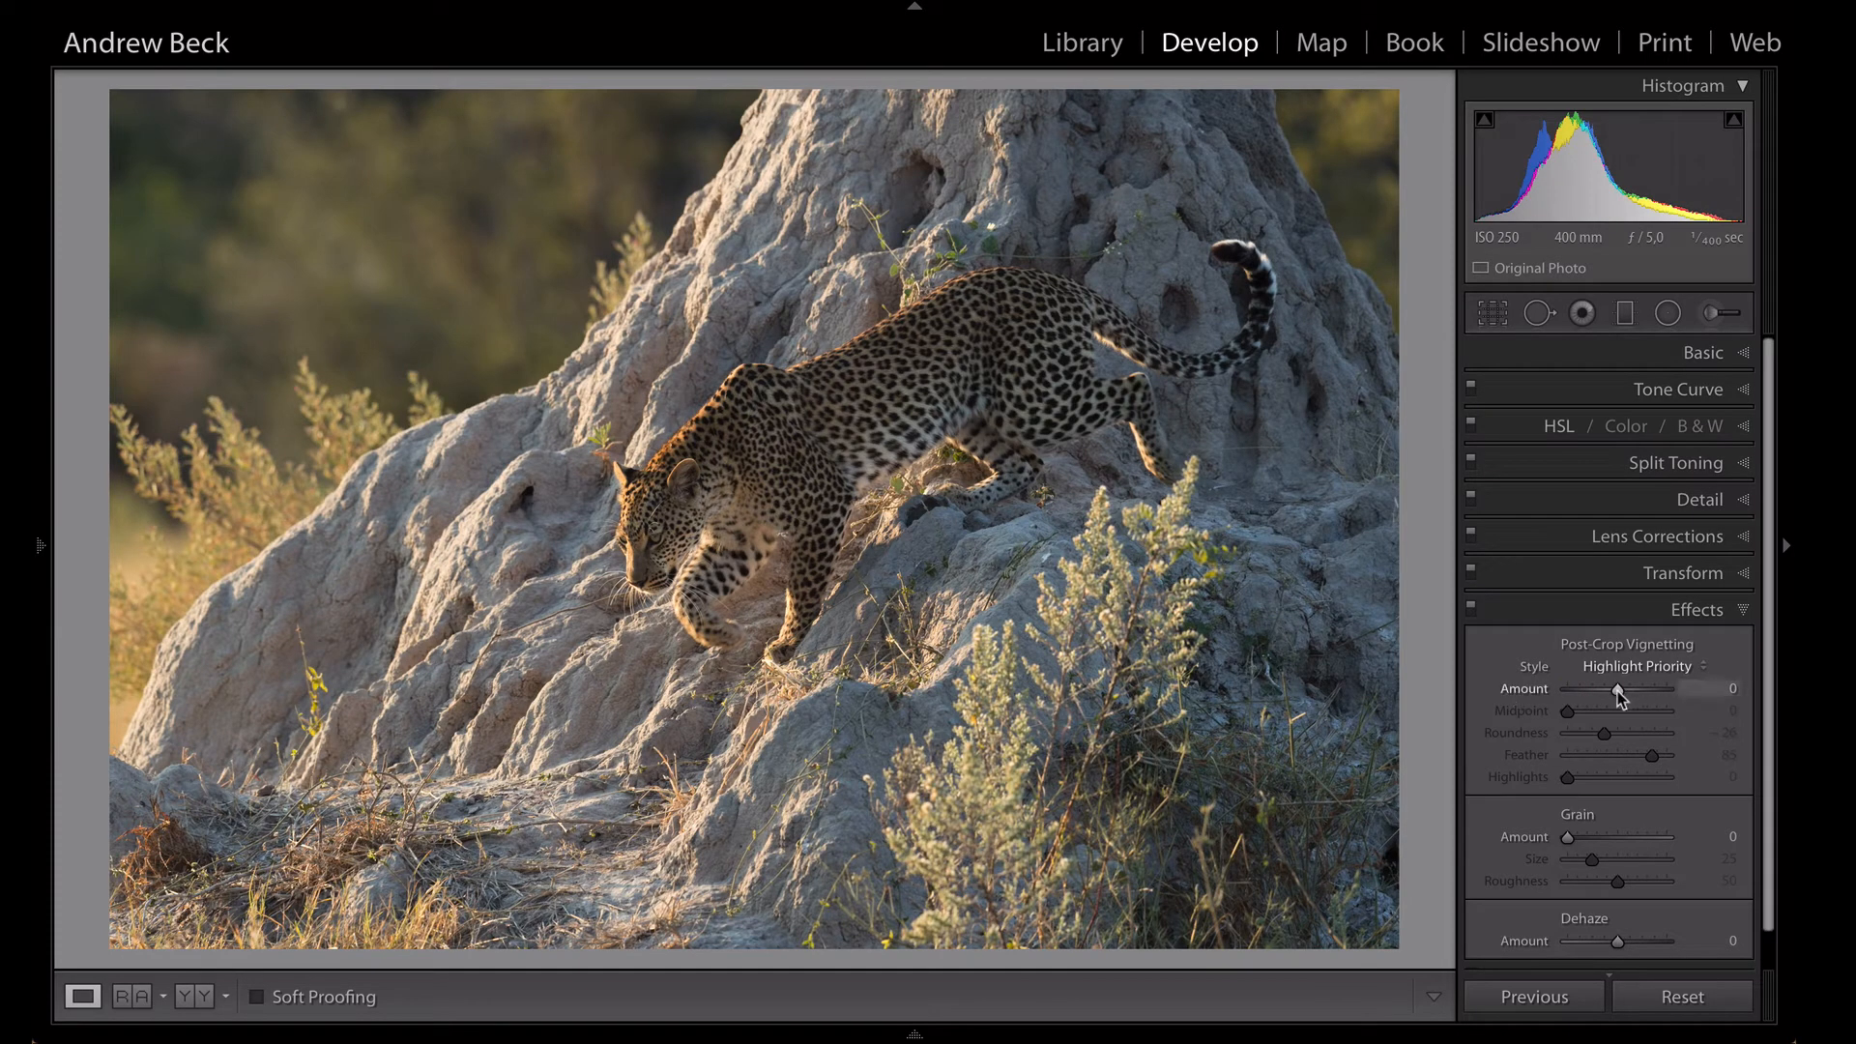
# - Apply a subtle post-crop vignette with Amount -3, Midpoint 20 and Feather 76
pyautogui.moveTo(1618, 690); pyautogui.dragTo(1613, 690)
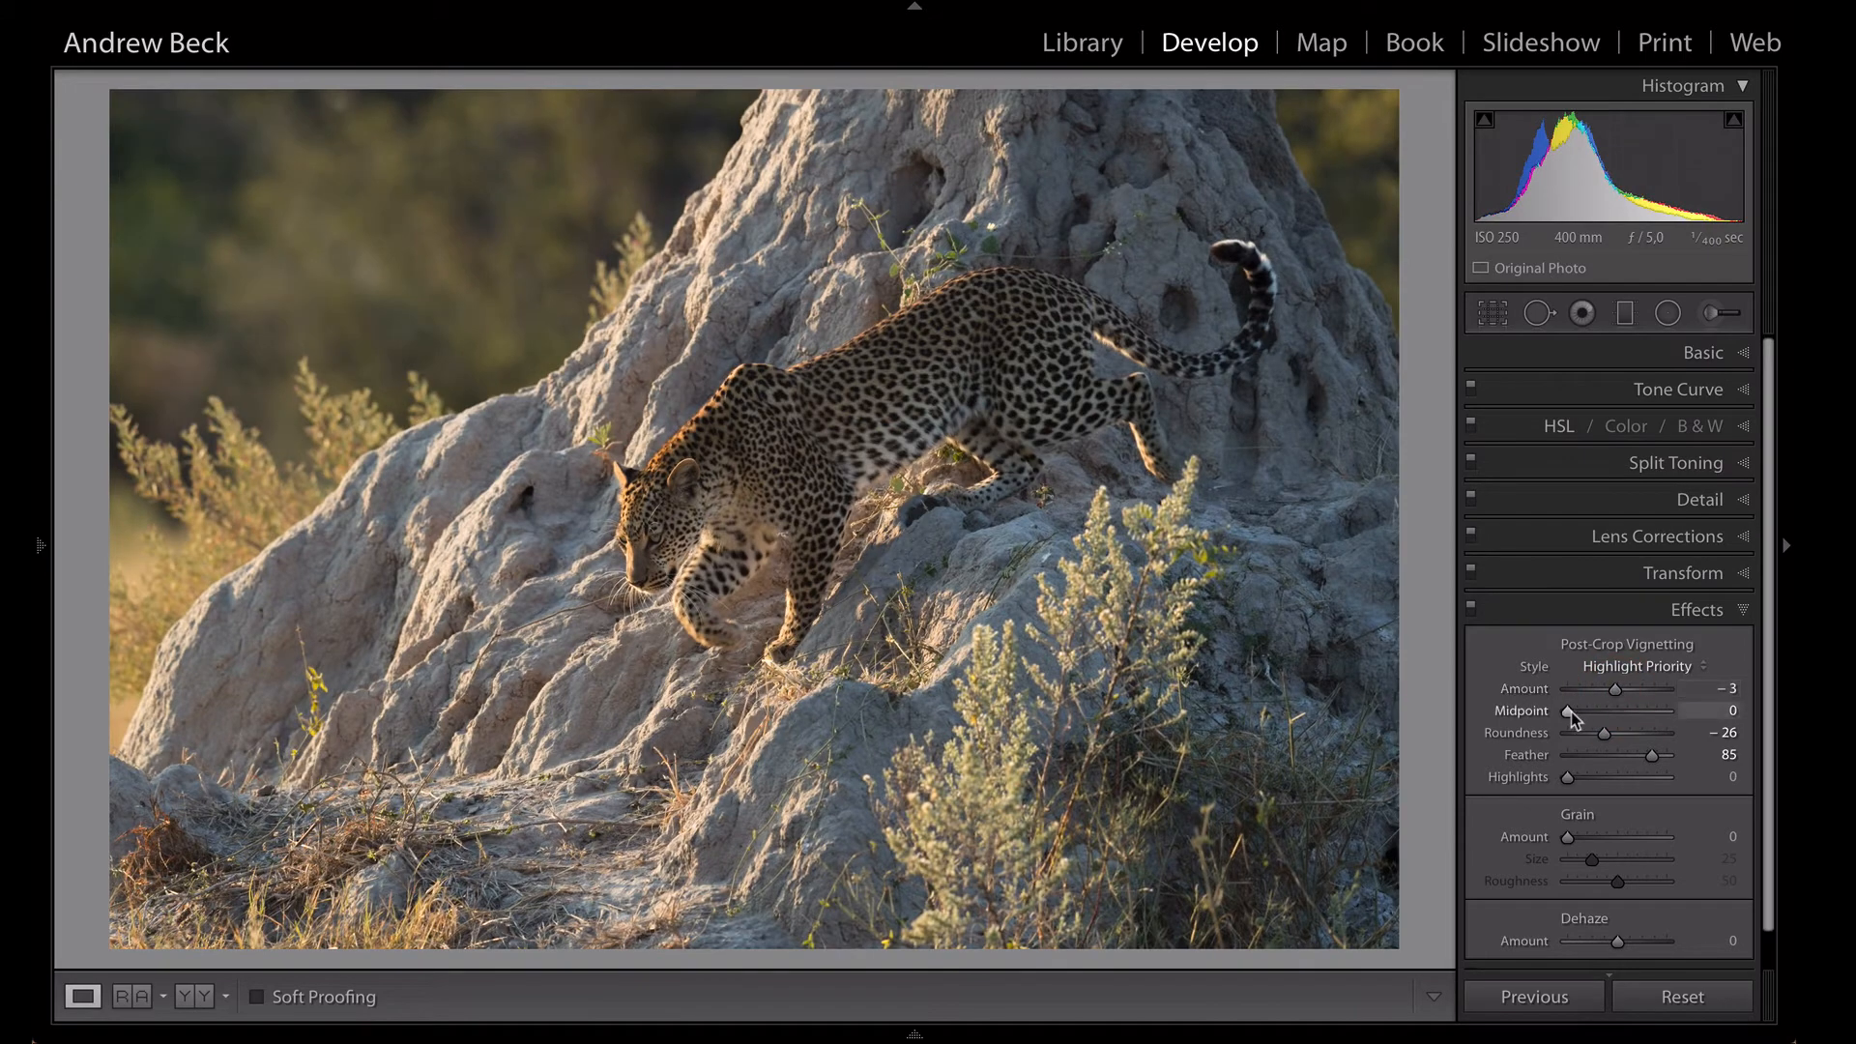
pyautogui.moveTo(1569, 711); pyautogui.dragTo(1583, 712)
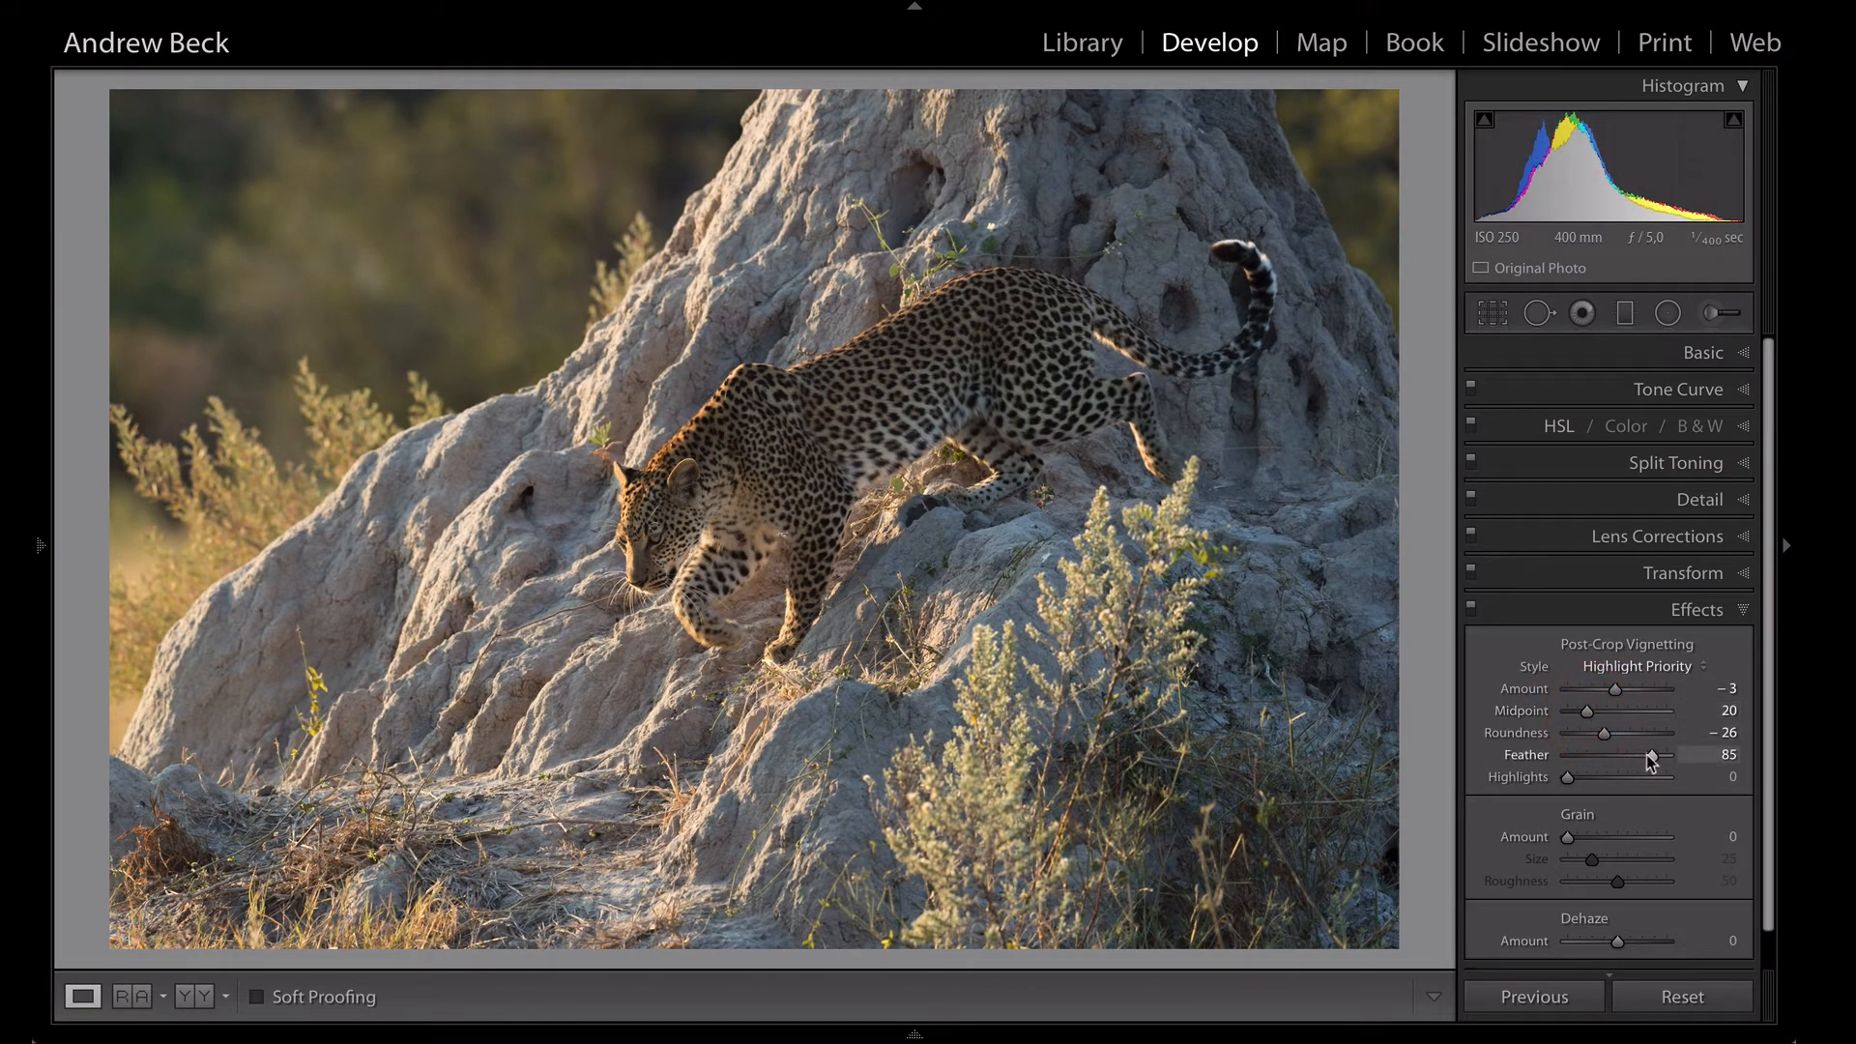
pyautogui.moveTo(1652, 760); pyautogui.dragTo(1640, 761)
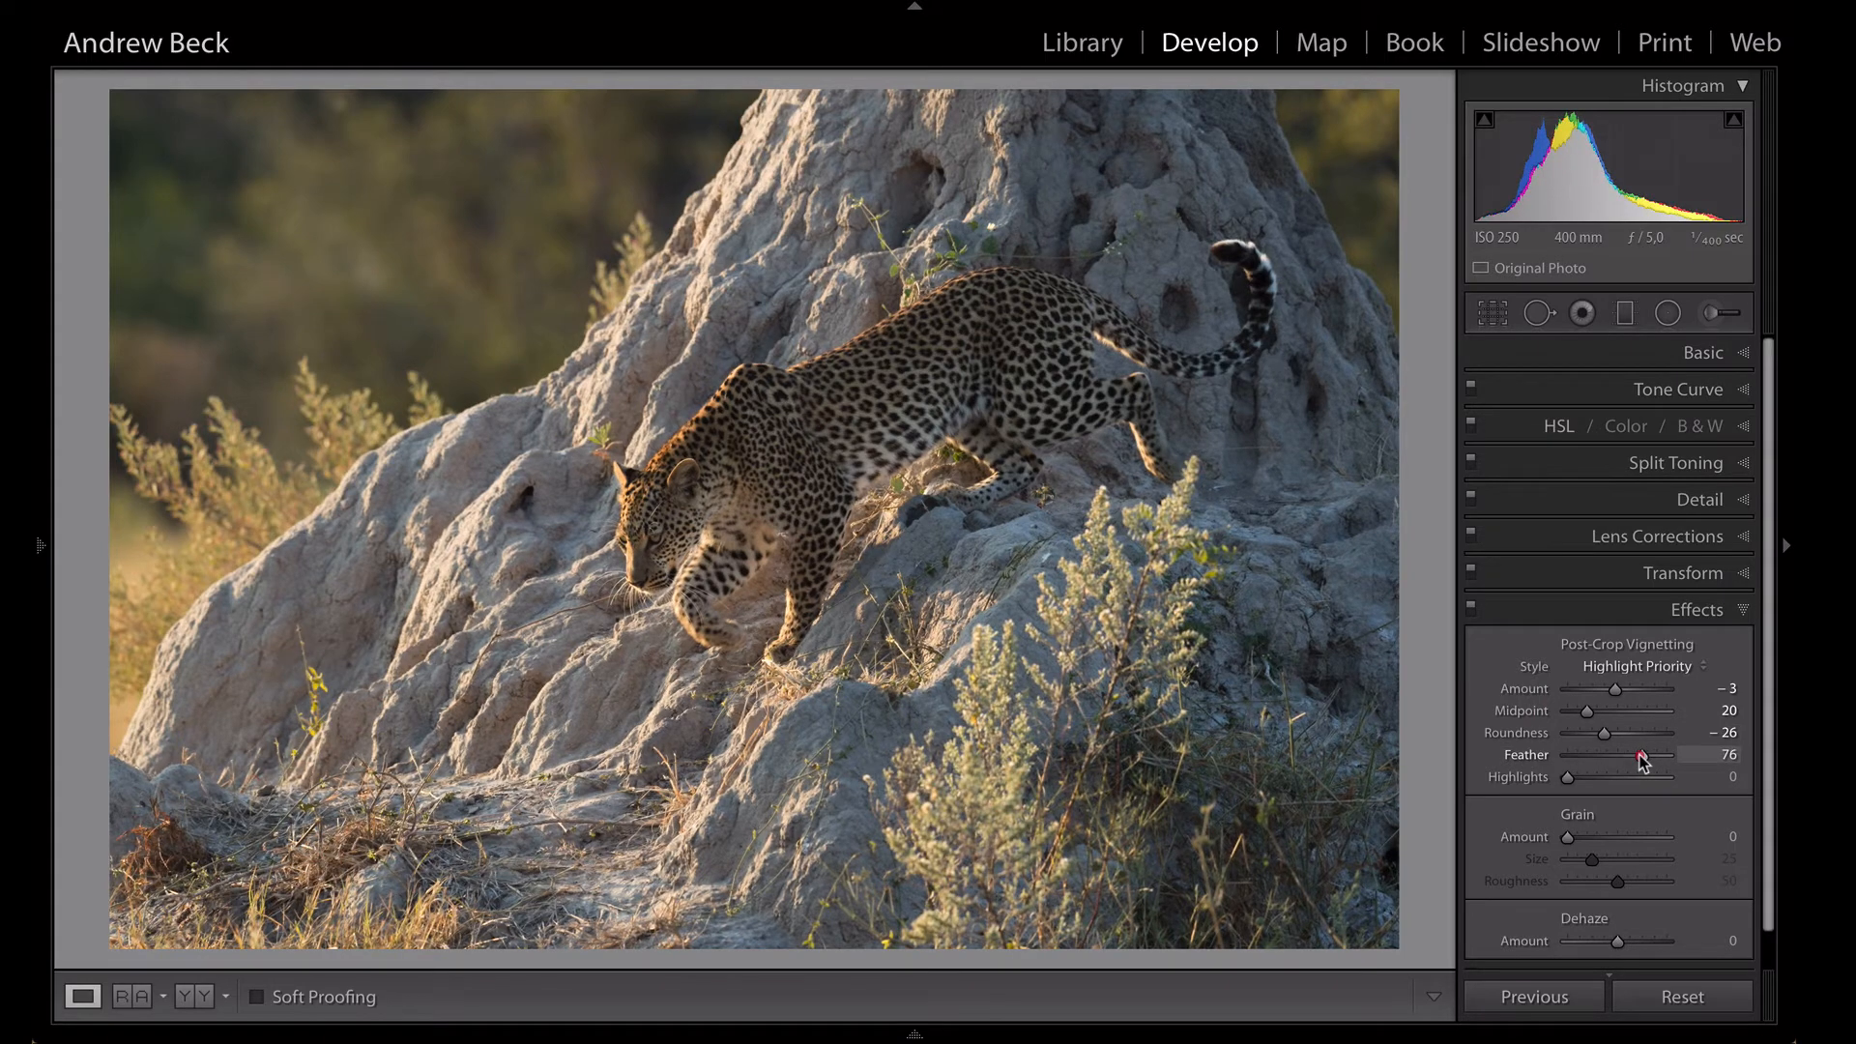
# - Compare the photo with the Effects adjustments switched off and on to judge the vignette
pyautogui.click(1471, 609)
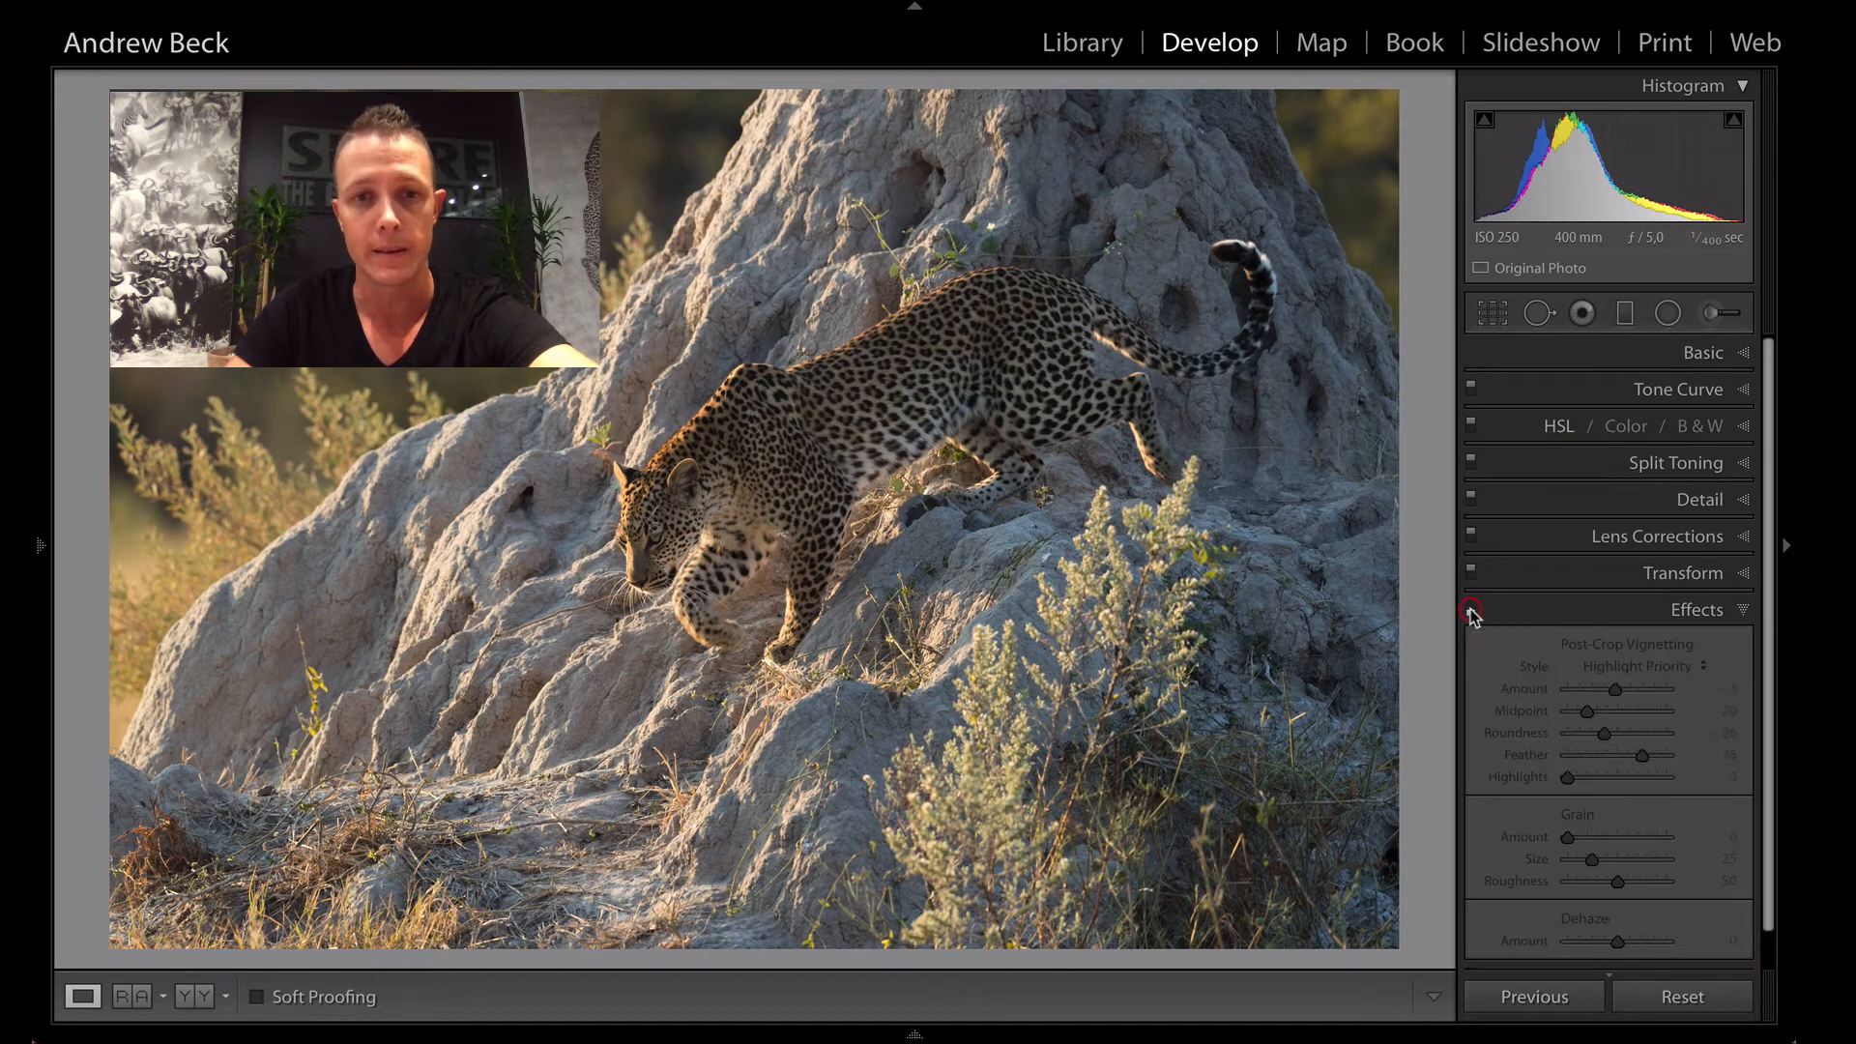
pyautogui.click(1471, 609)
pyautogui.click(1471, 609)
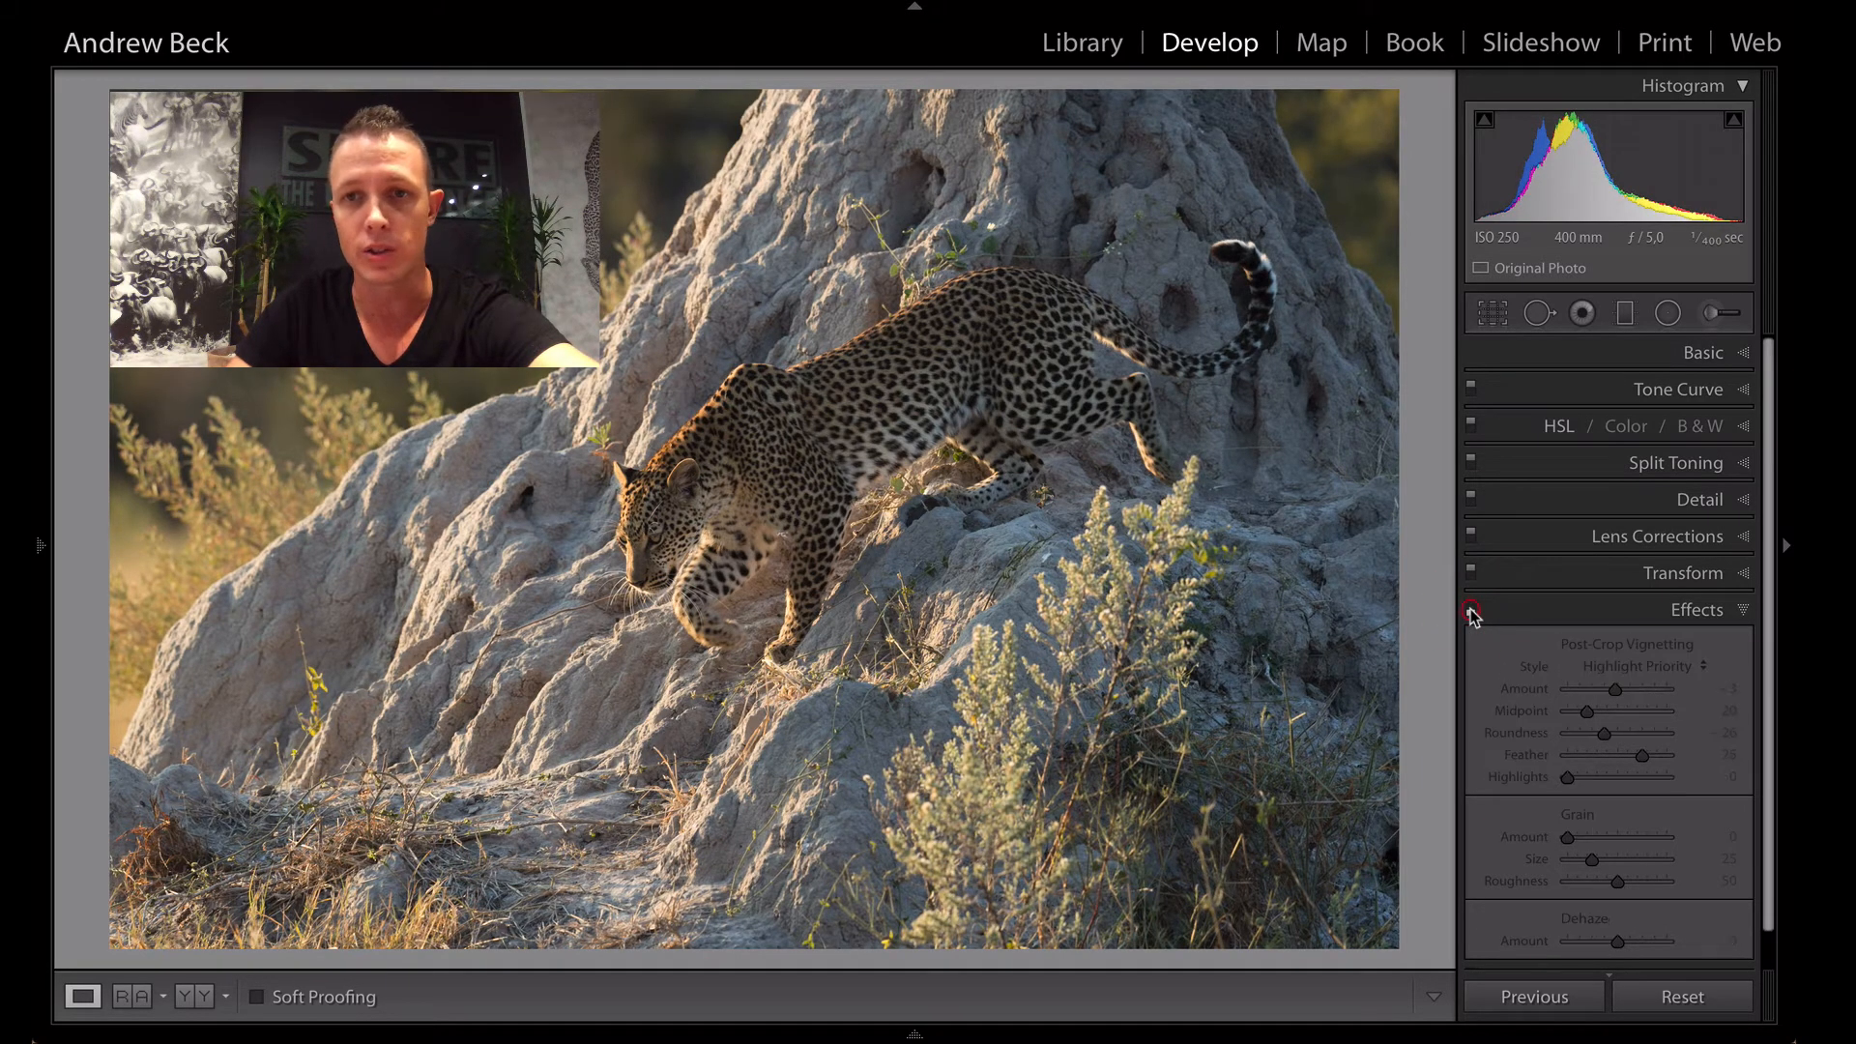
pyautogui.click(1471, 609)
pyautogui.click(1471, 609)
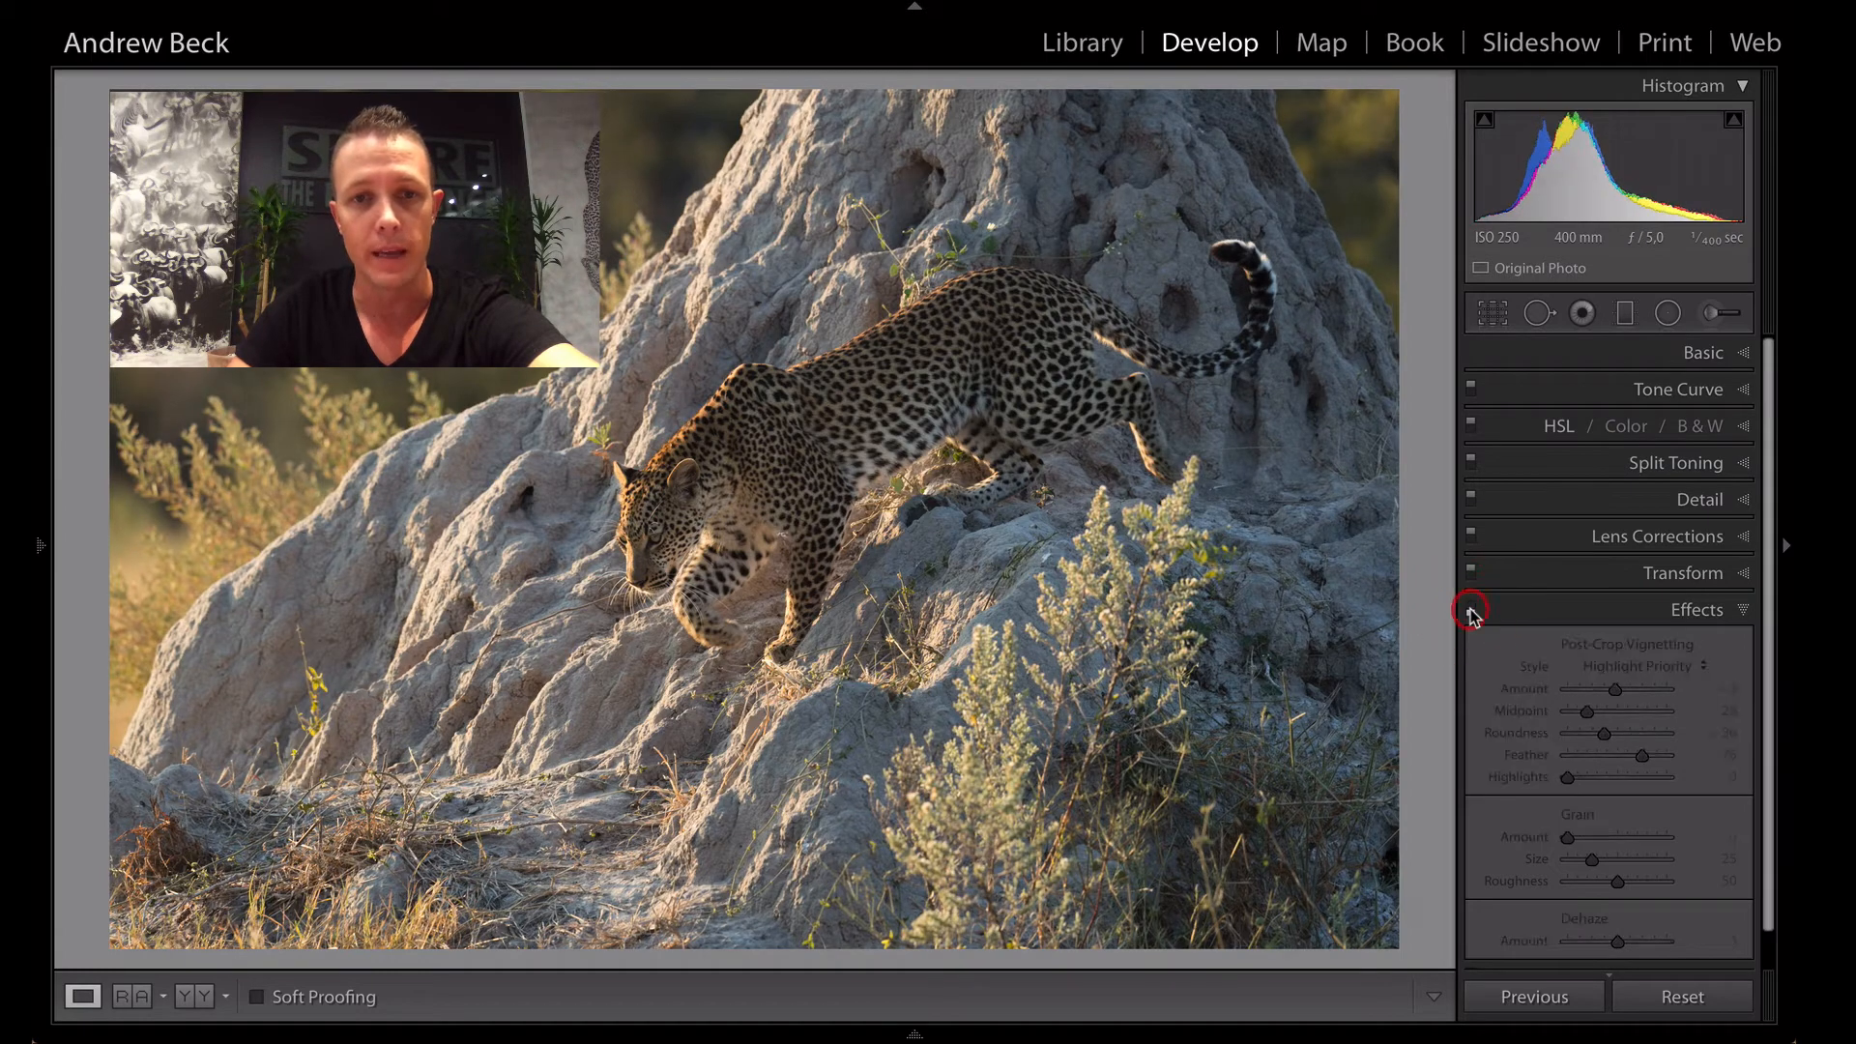
pyautogui.click(1471, 609)
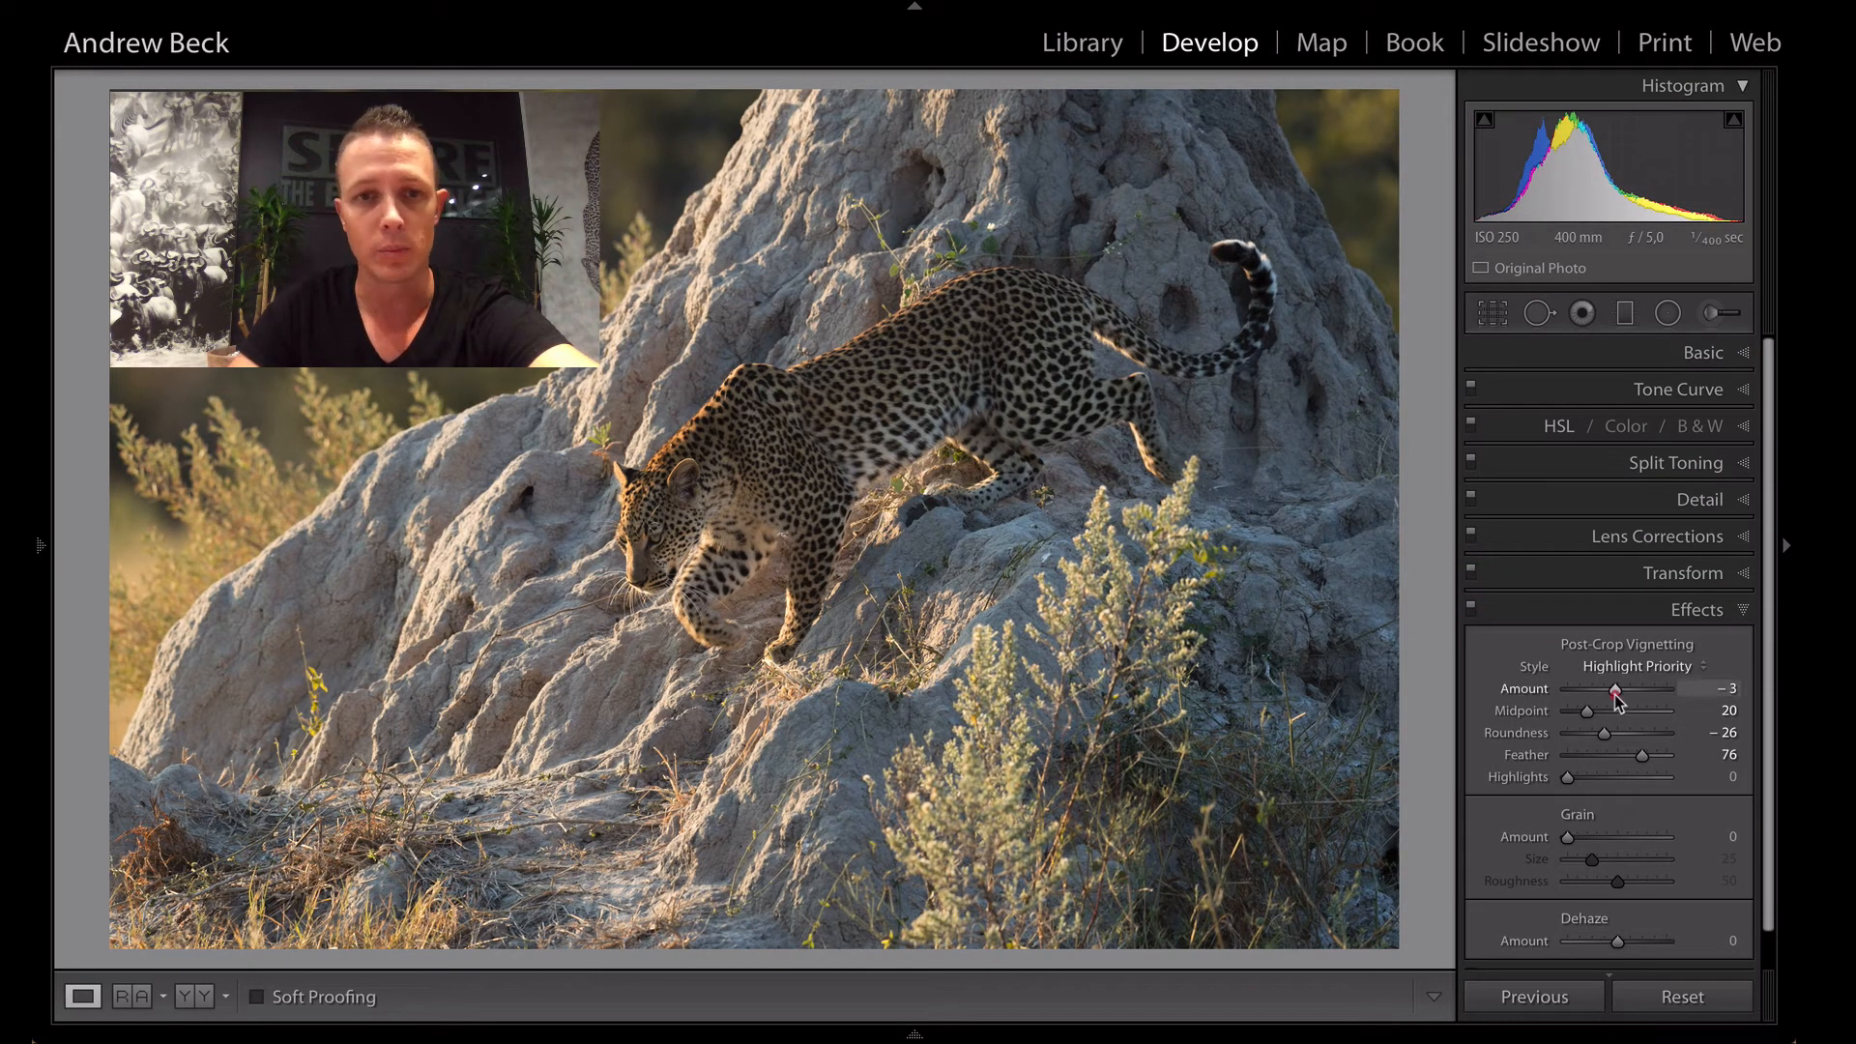
# - Set the post-crop vignette Amount to -2 and check the photo with the effects off and on
pyautogui.moveTo(1614, 693); pyautogui.dragTo(1616, 694)
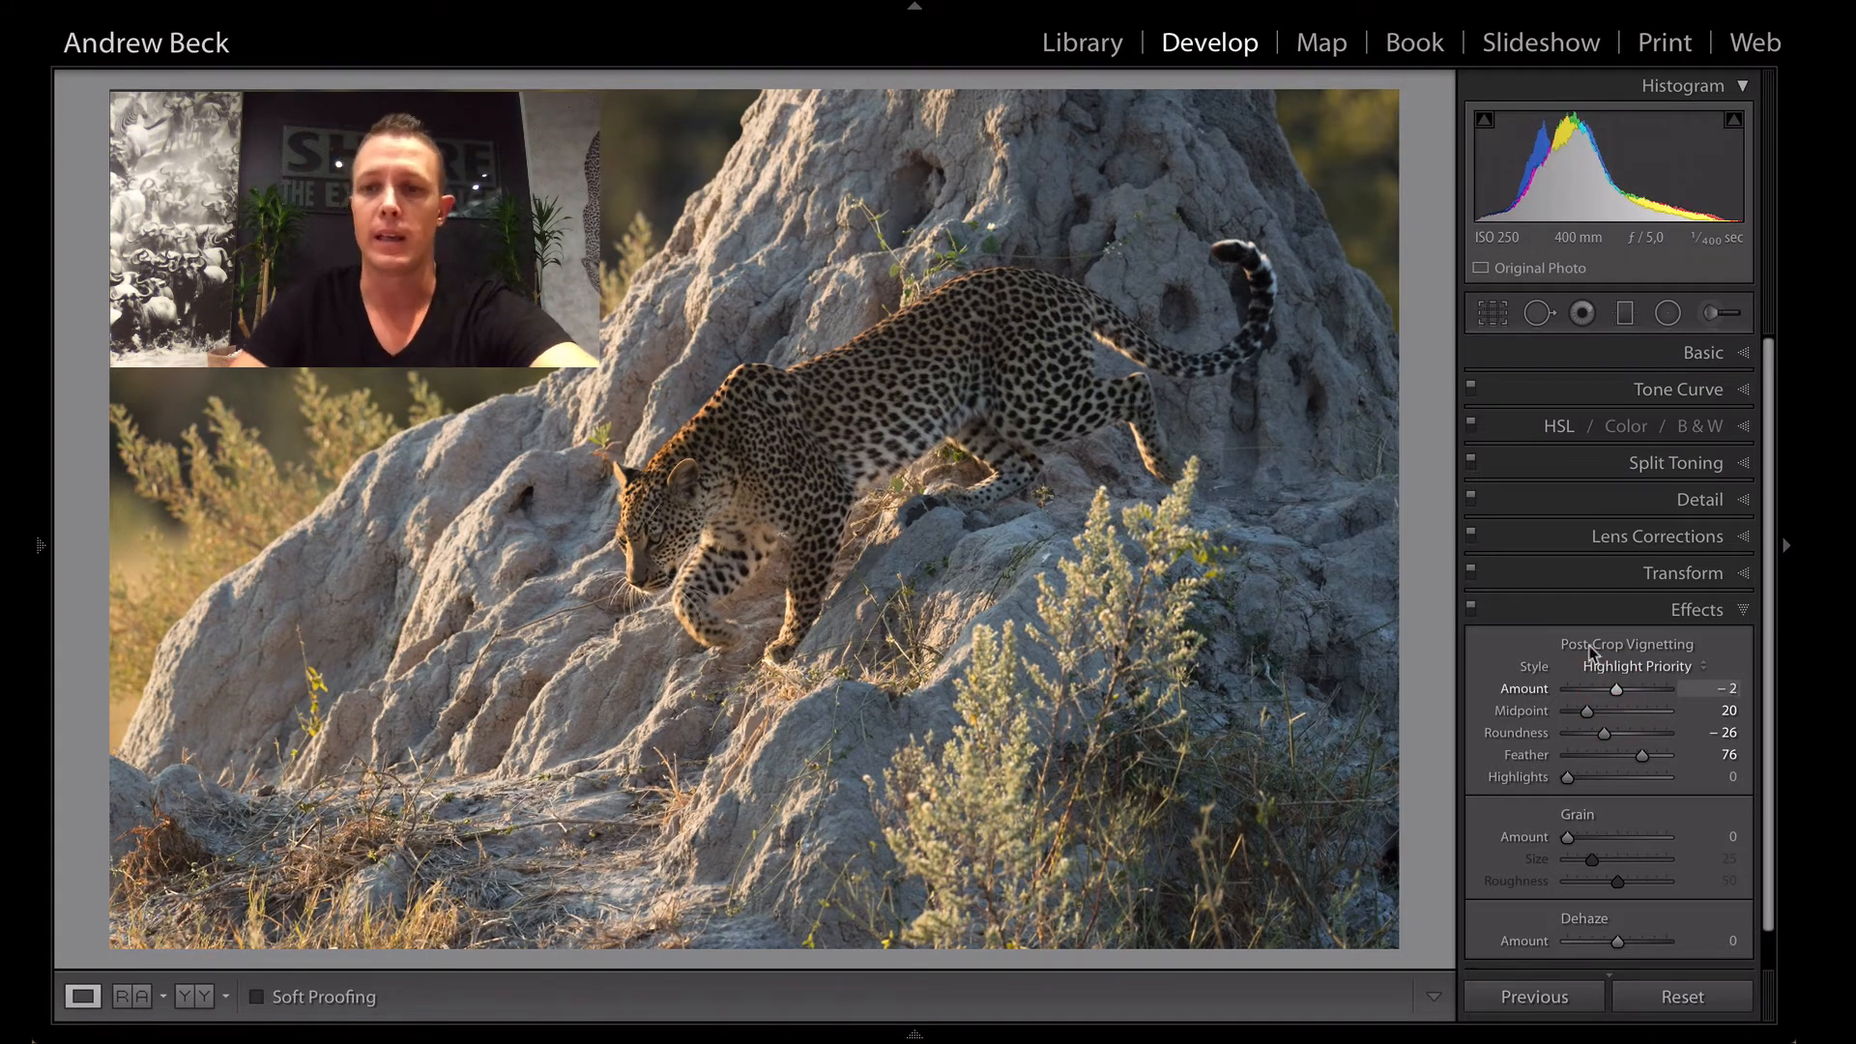
pyautogui.click(1471, 610)
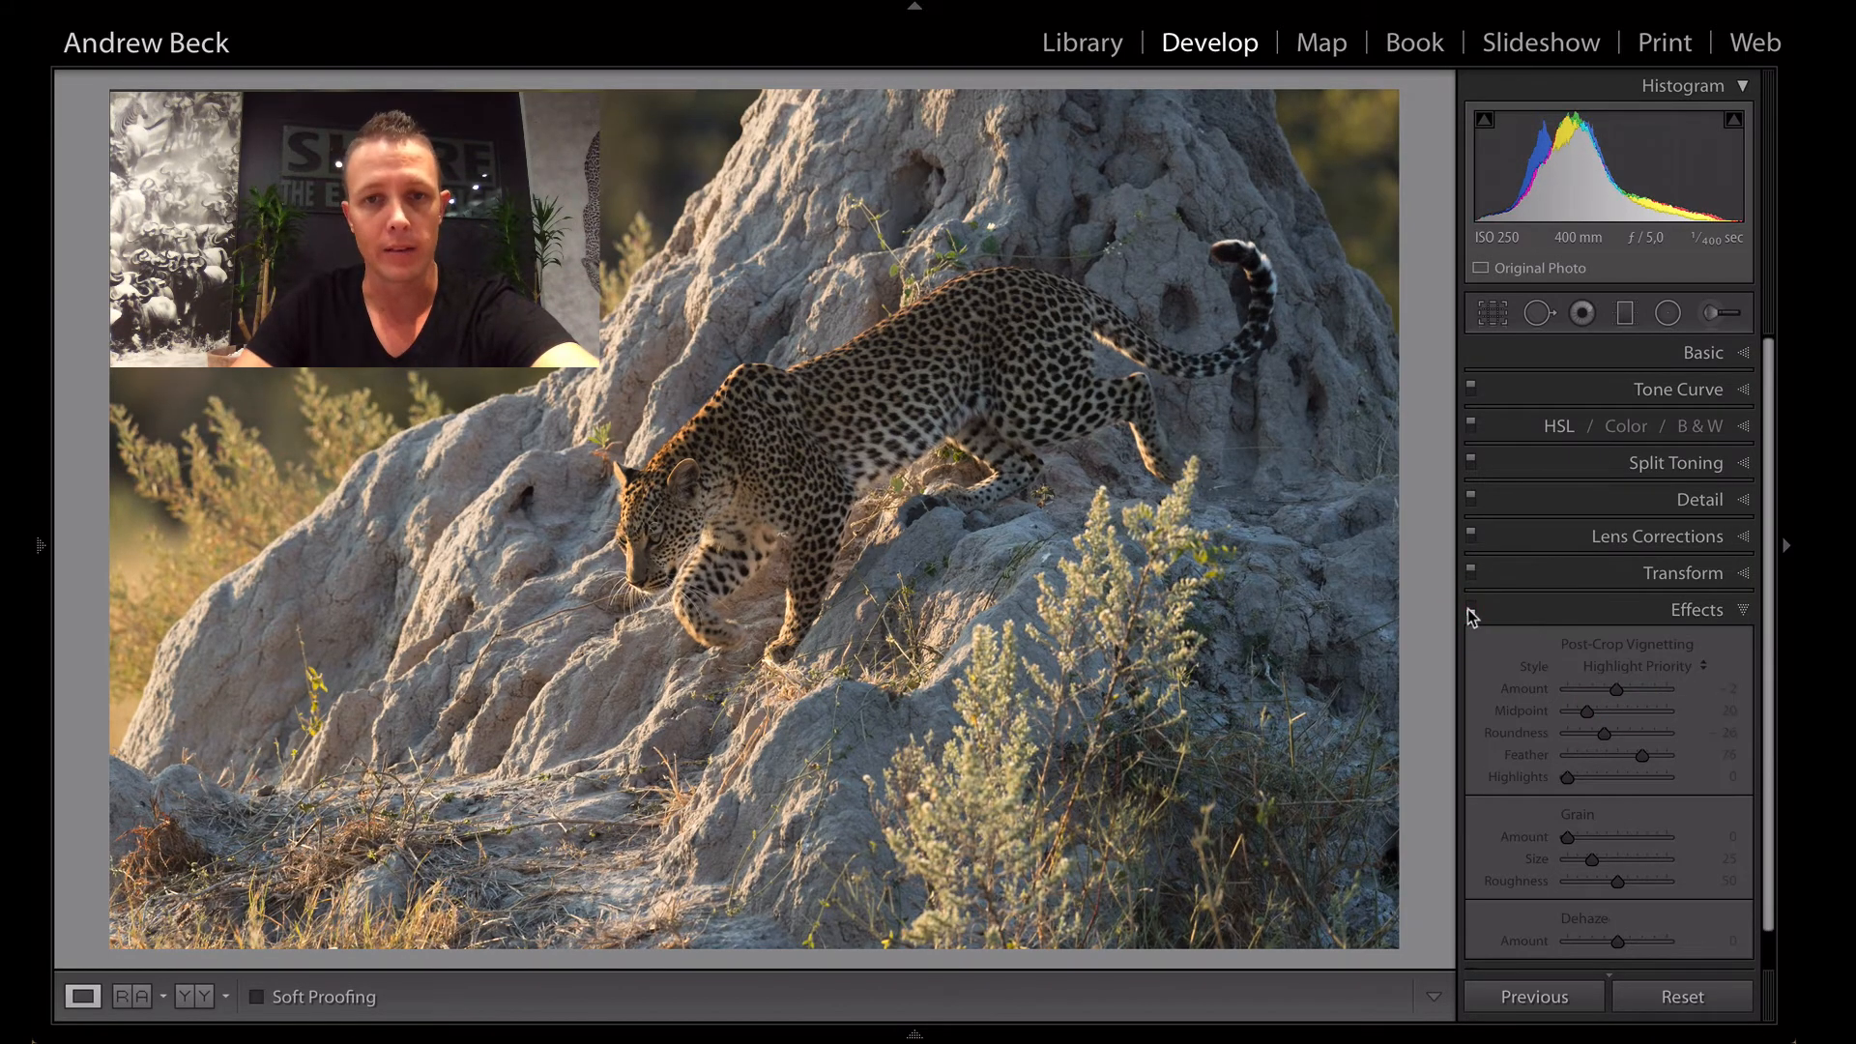
pyautogui.click(1470, 609)
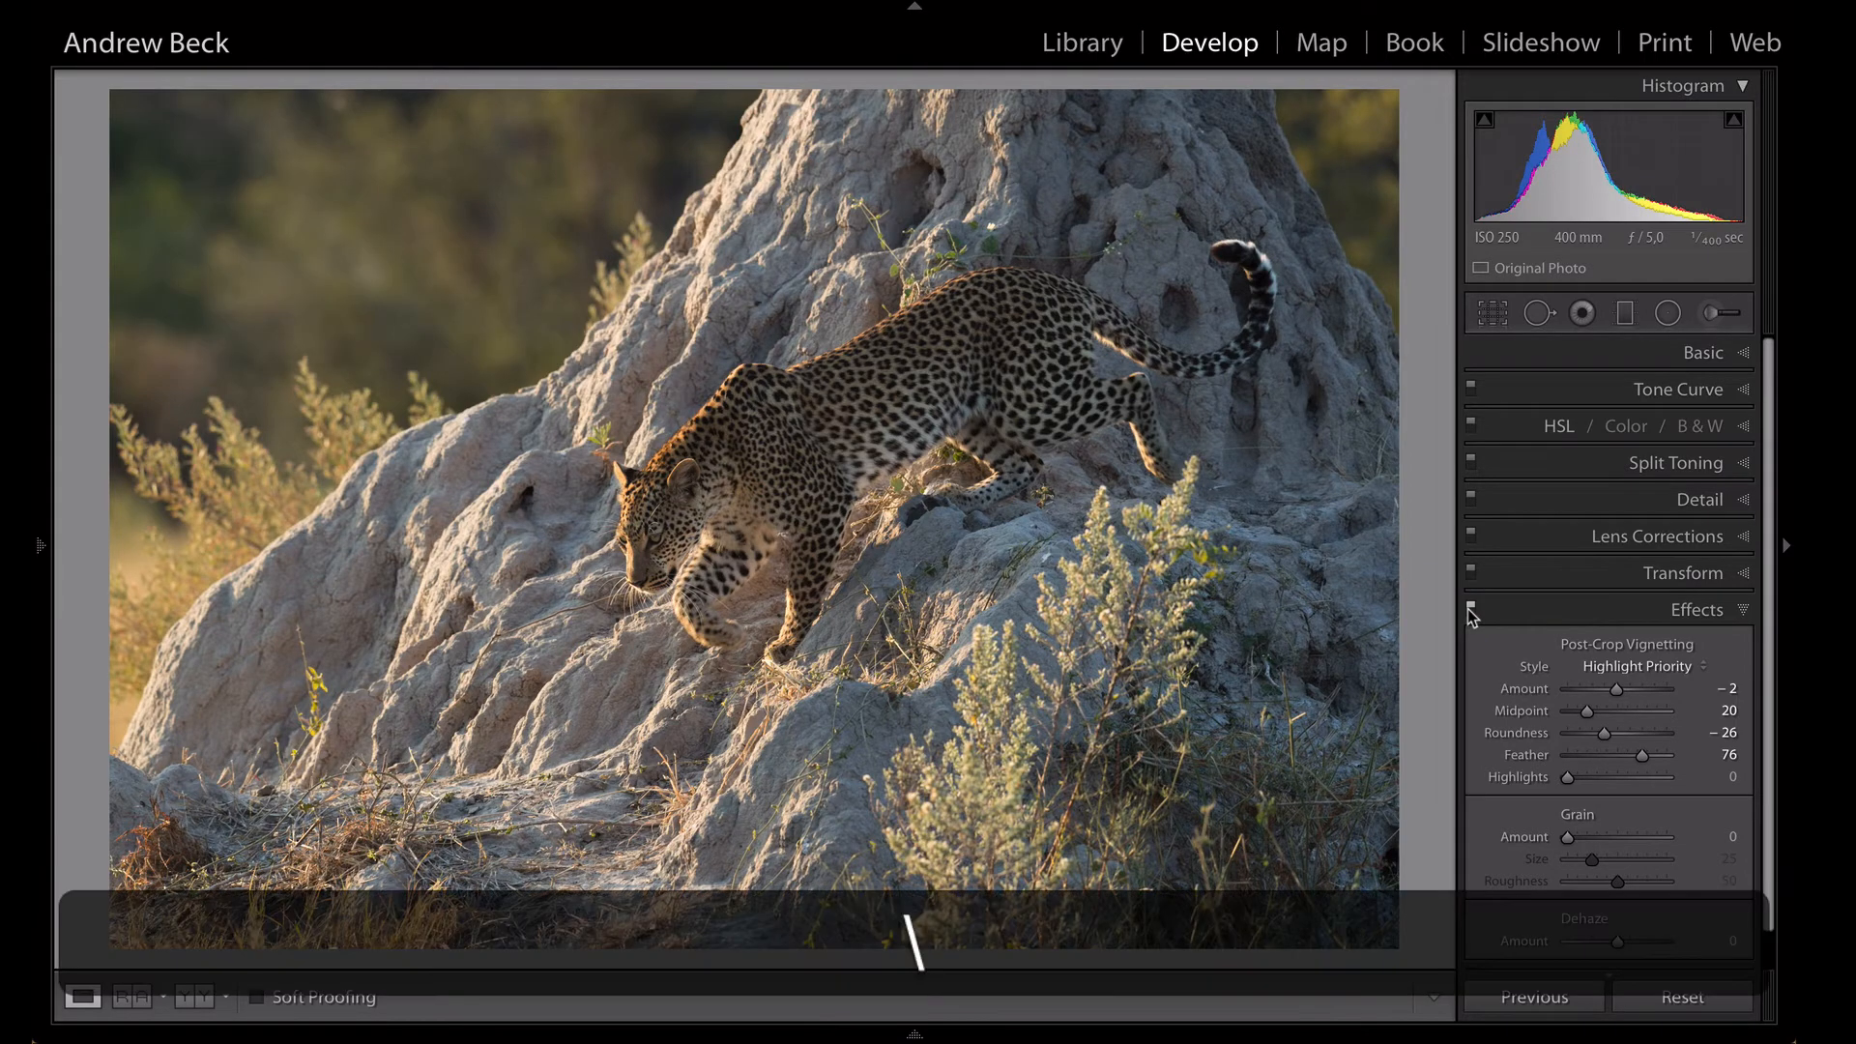
# - Compare the edited leopard photo with its before version several times, ending on the edited version
pyautogui.press('\\')
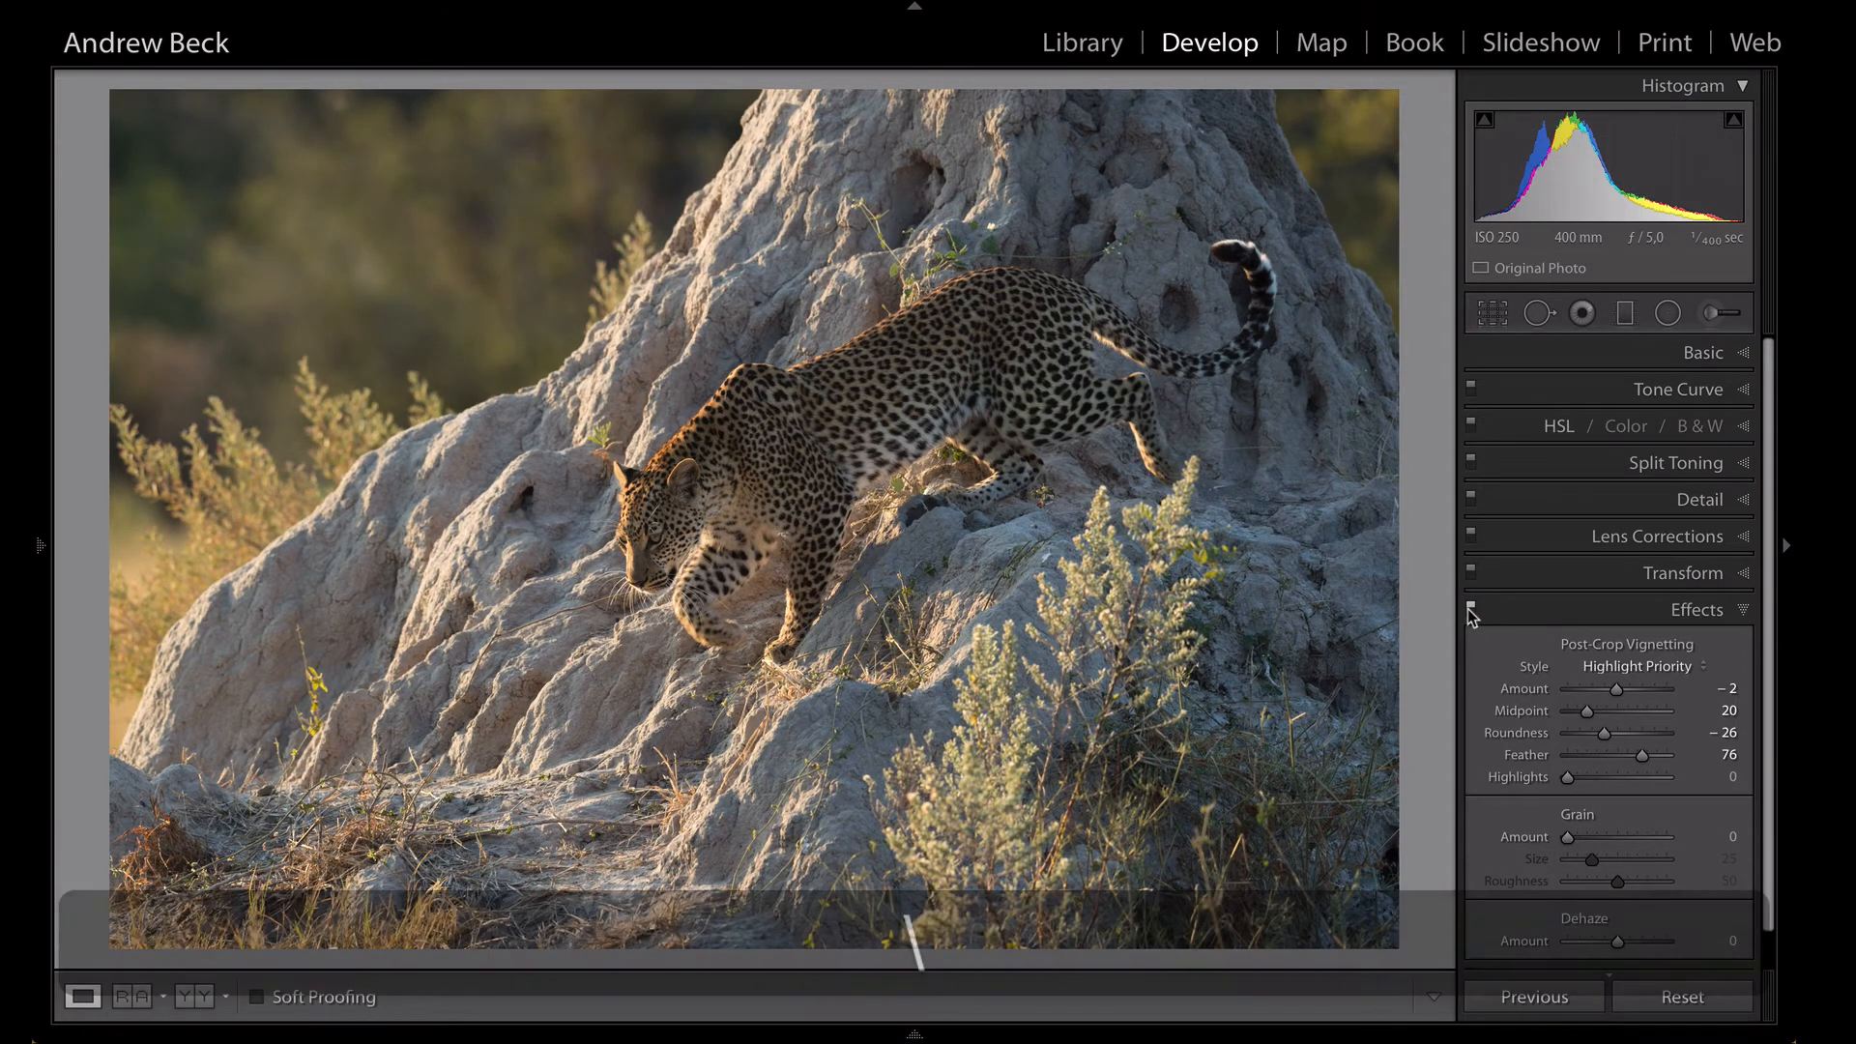
pyautogui.press('\\')
pyautogui.press('\\')
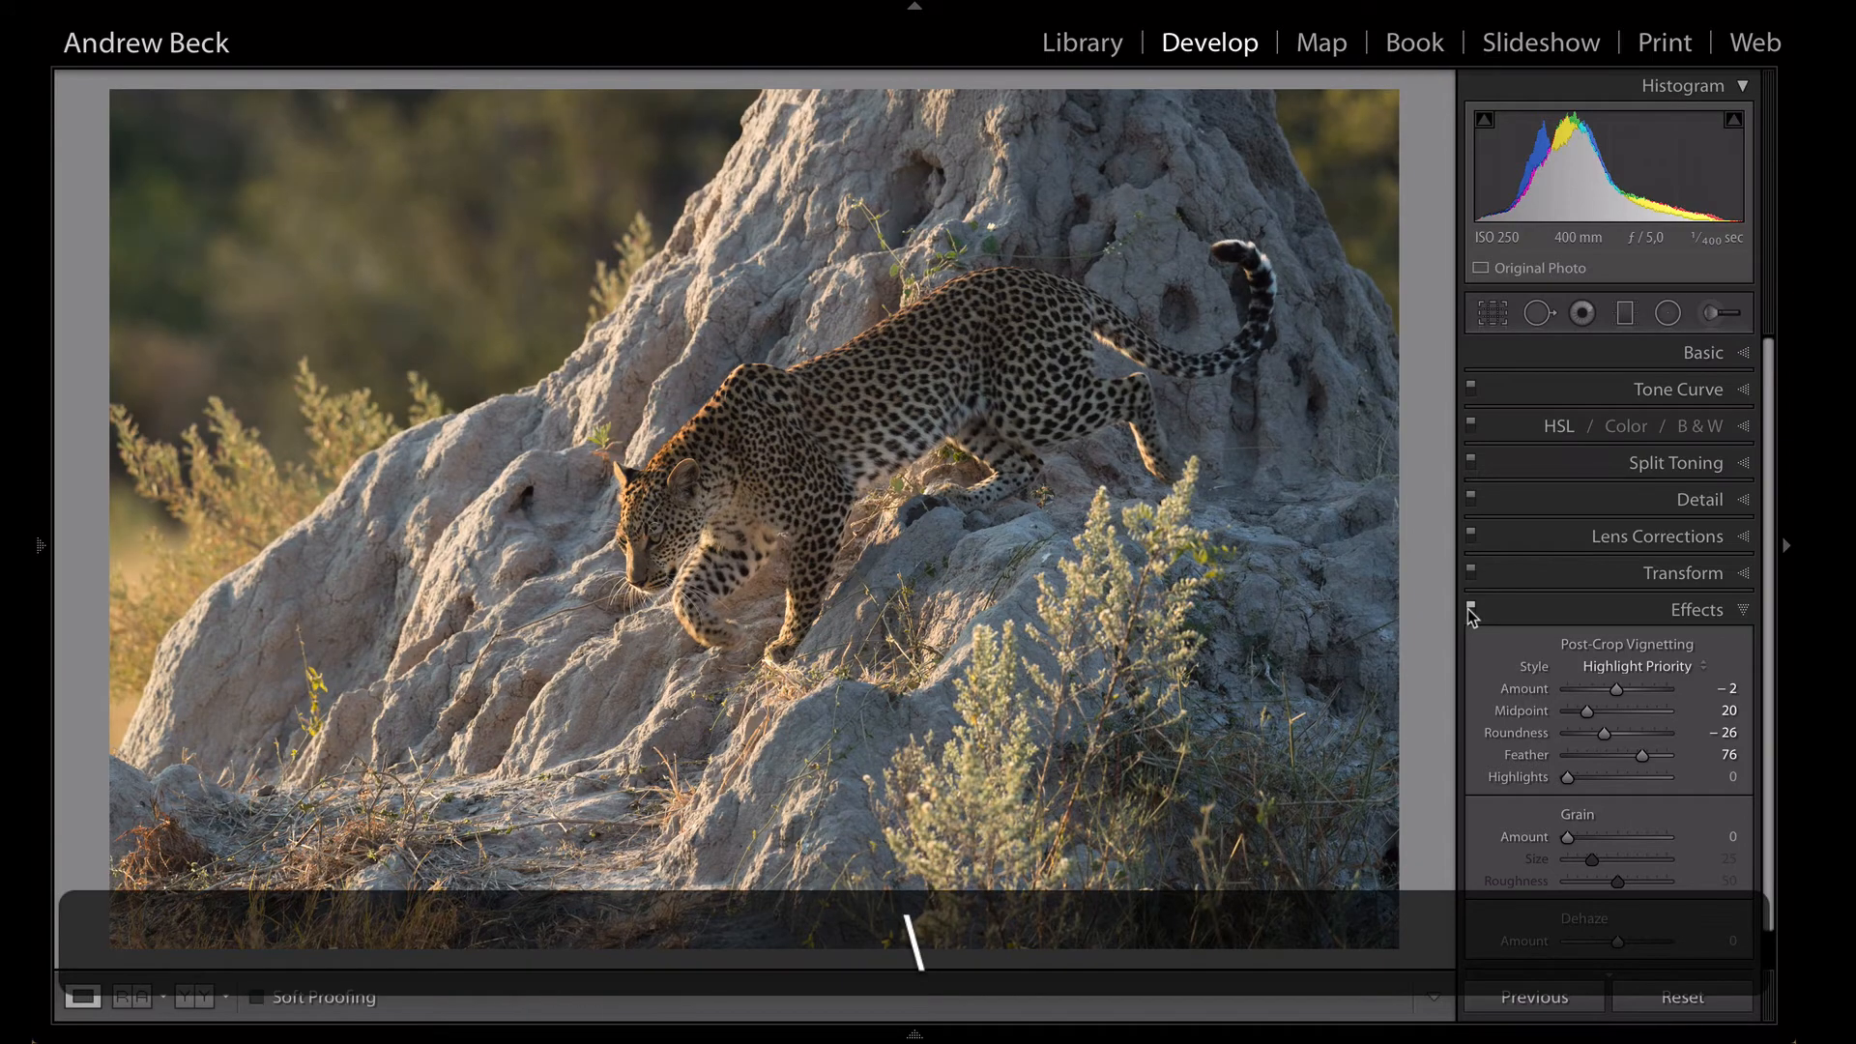
pyautogui.press('\\')
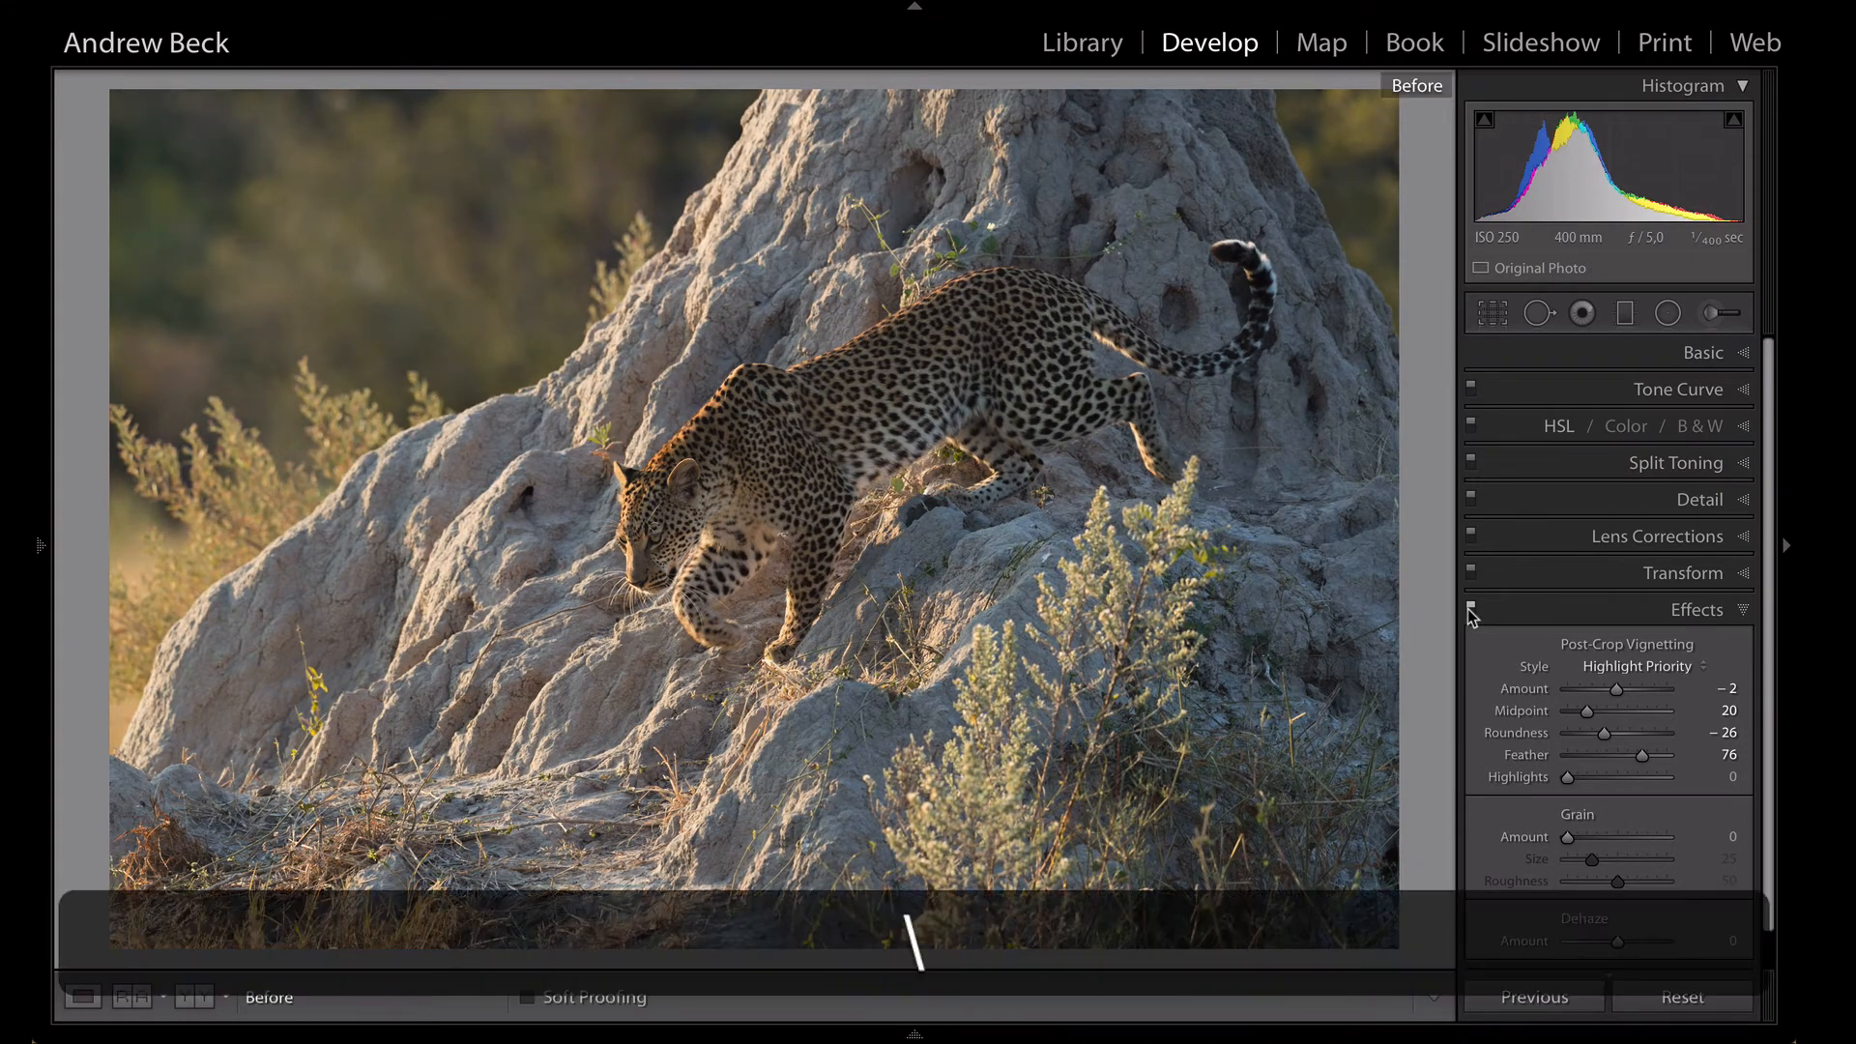
pyautogui.press('\\')
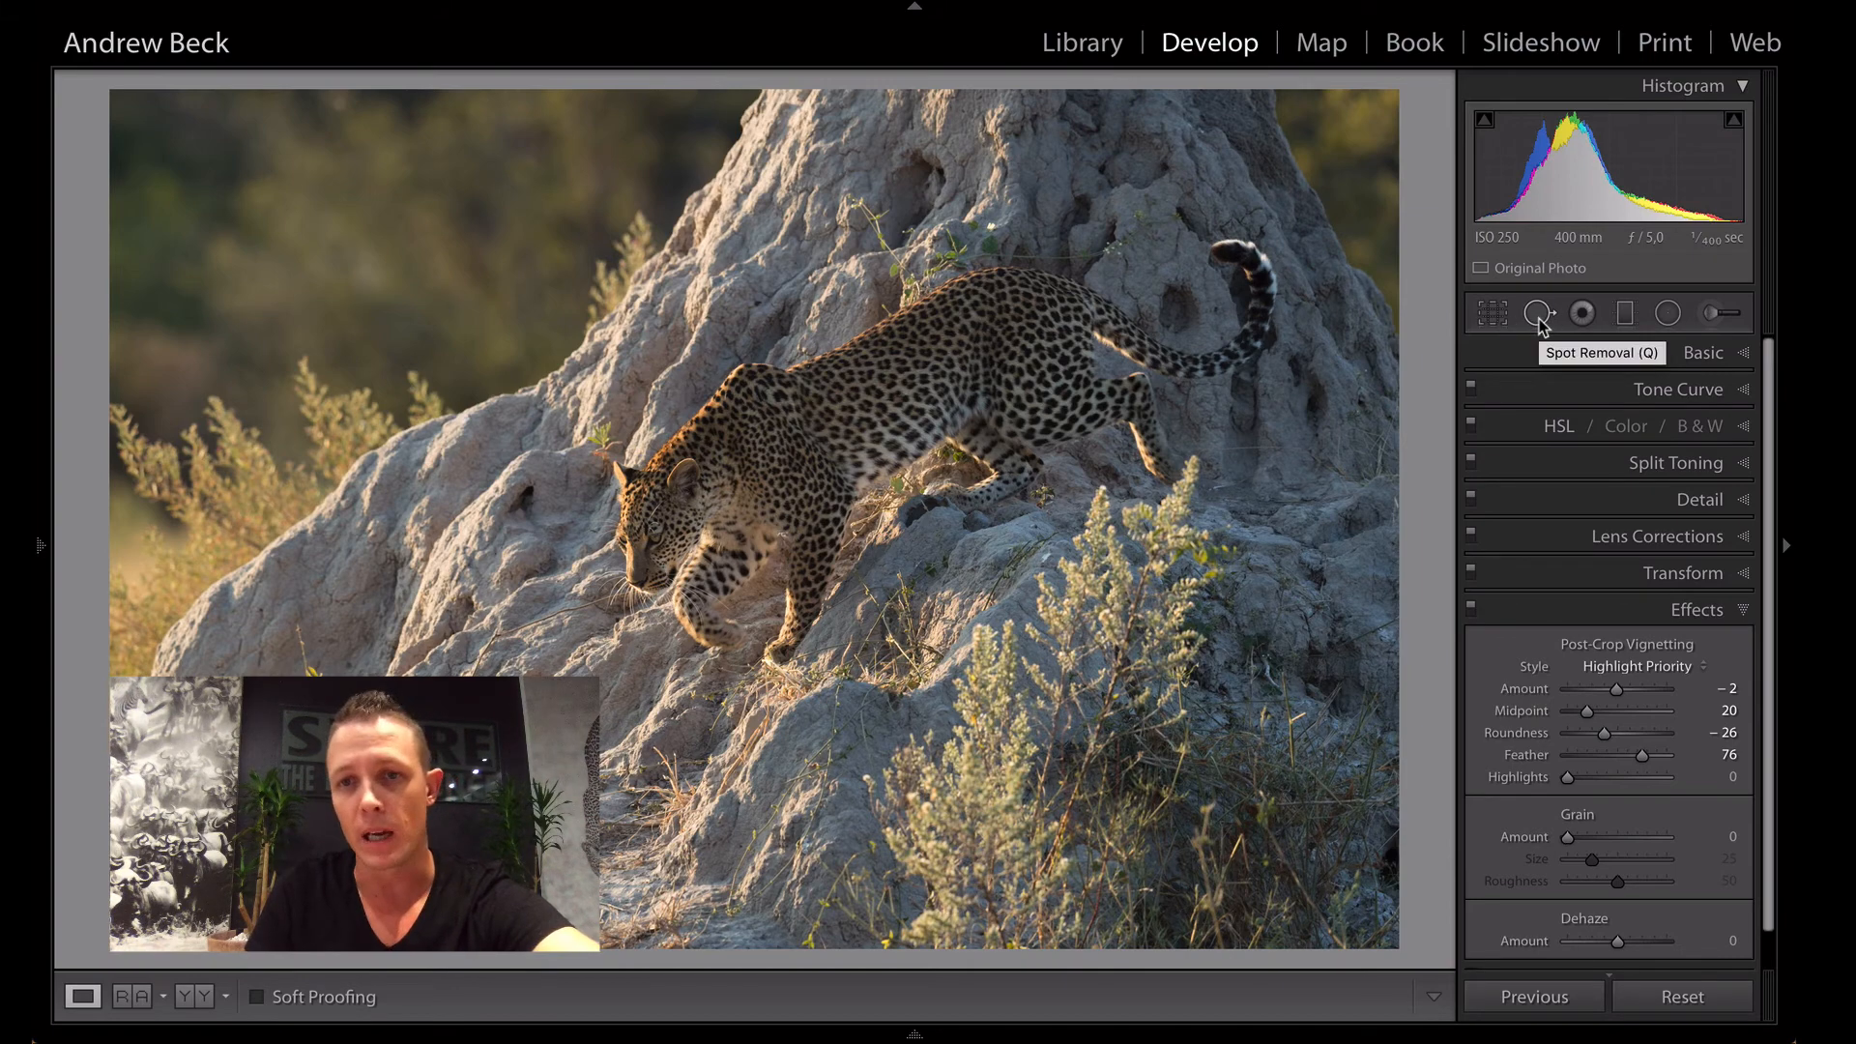
# - Crop the photo slightly tighter at the Original aspect ratio, trimming its left and top edges, and compare it with the before version
pyautogui.click(1489, 315)
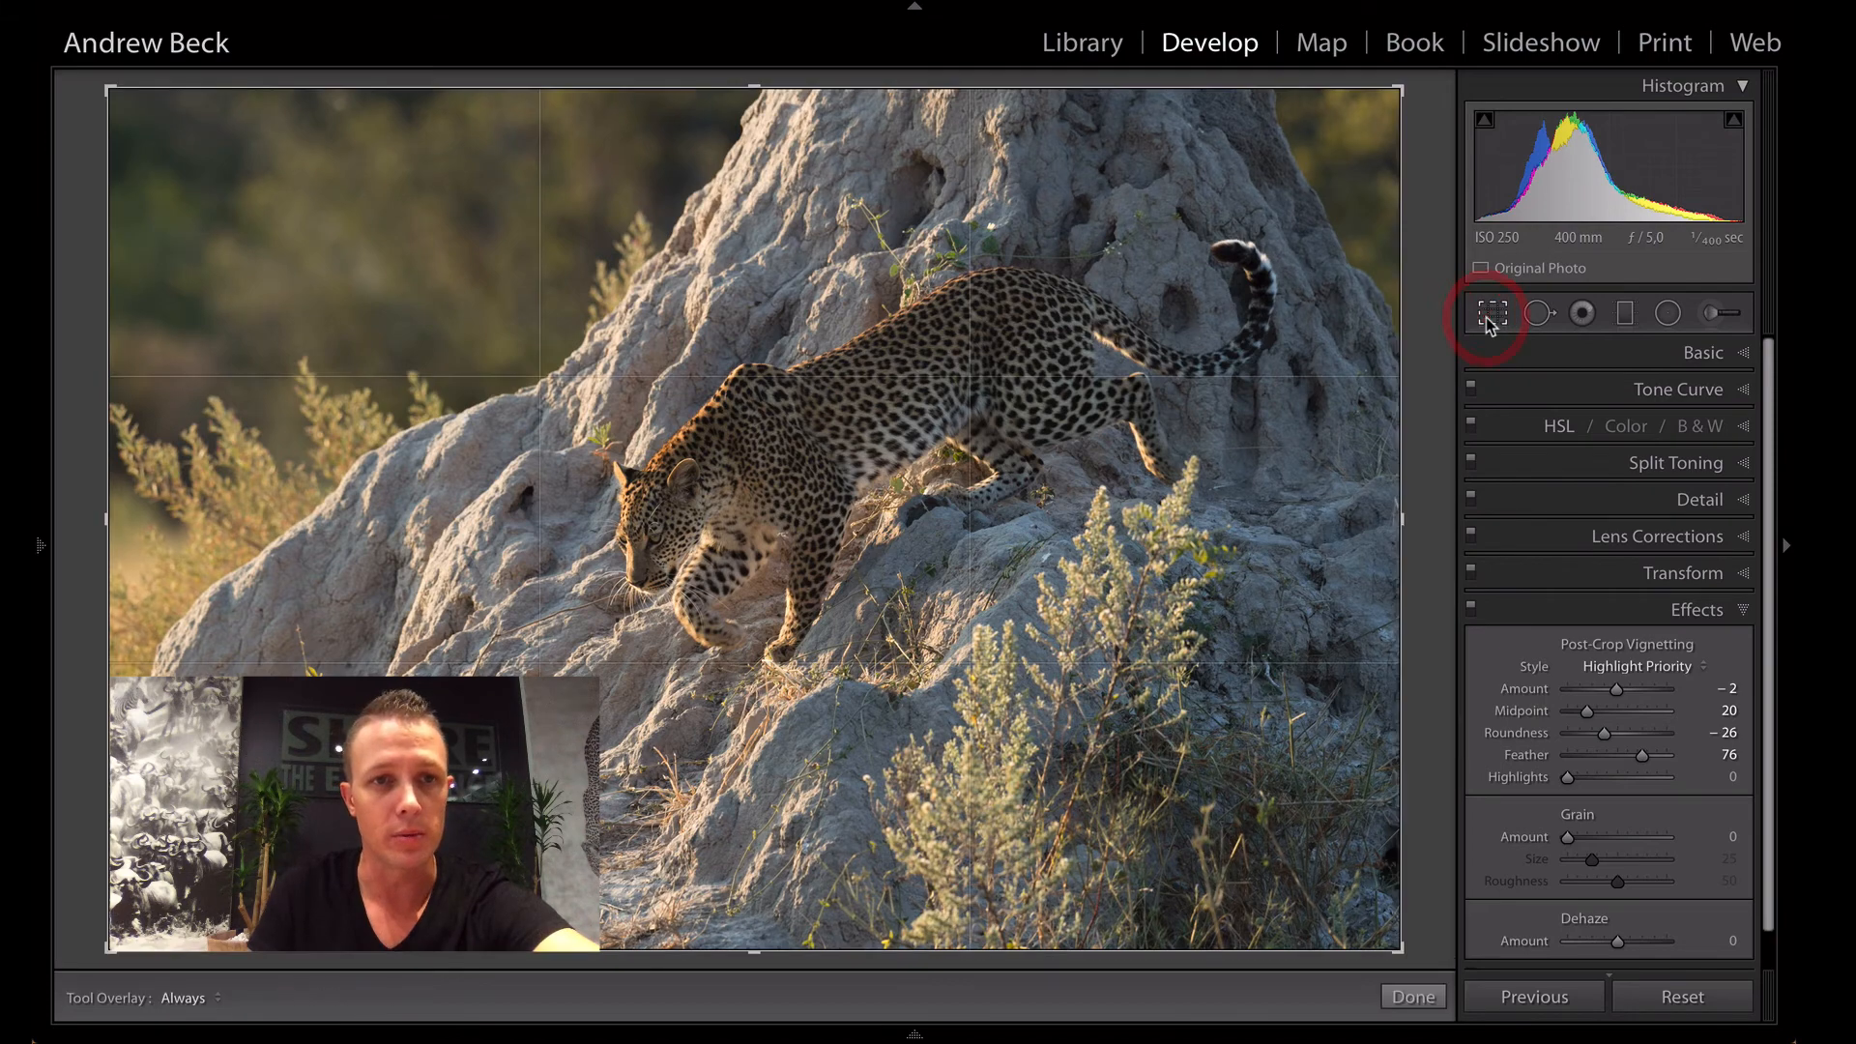
pyautogui.moveTo(1405, 88); pyautogui.dragTo(1383, 99)
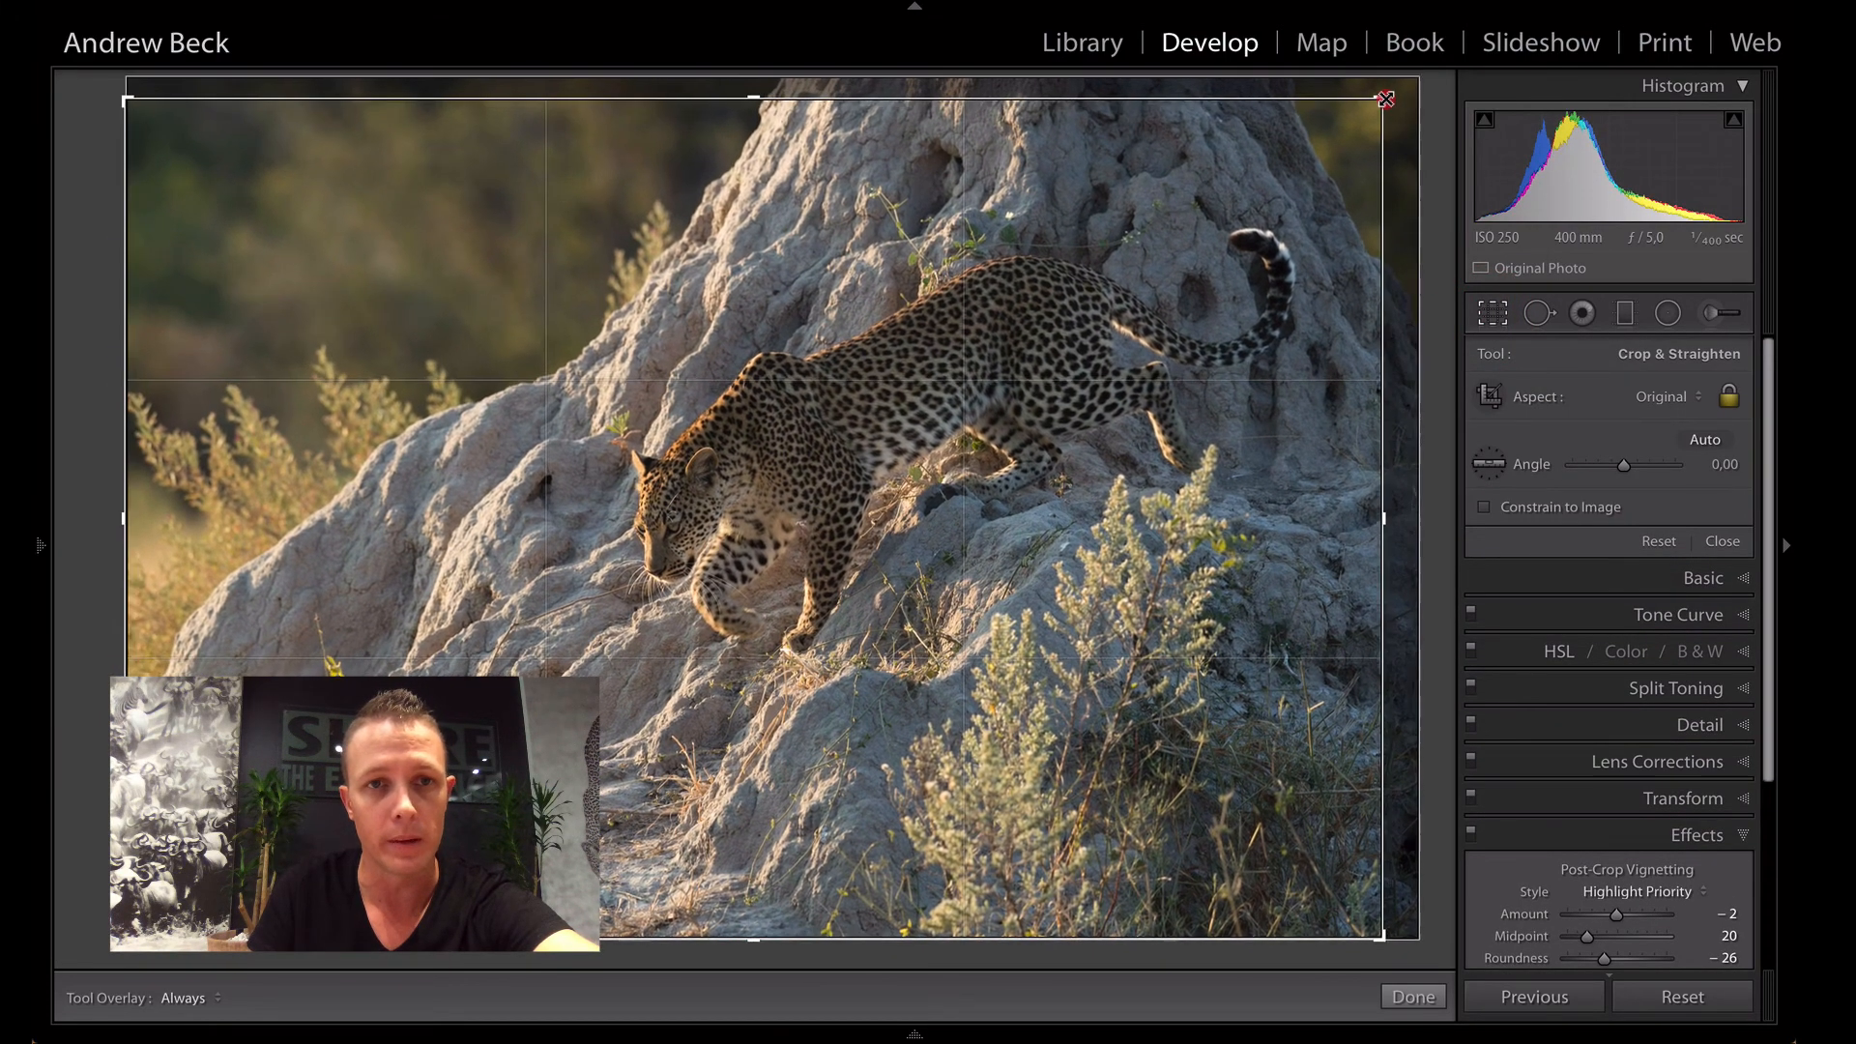
pyautogui.moveTo(901, 426); pyautogui.dragTo(865, 425)
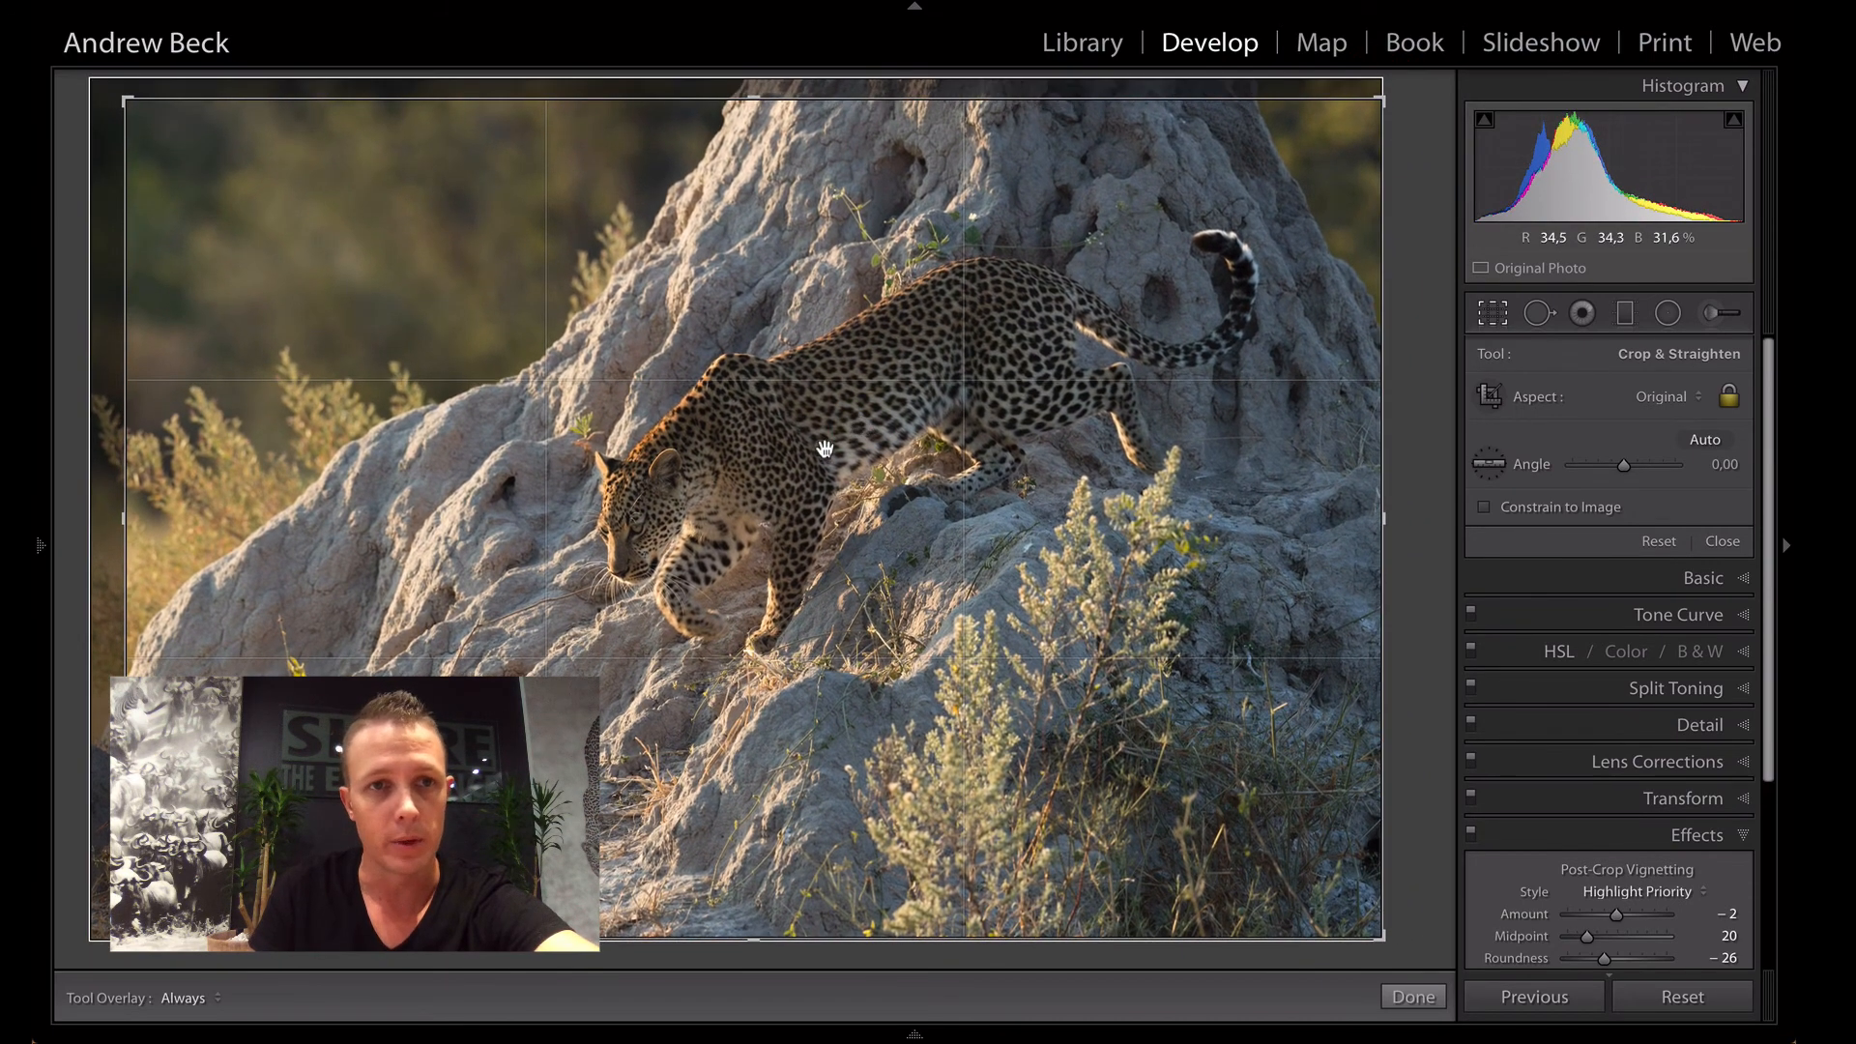
pyautogui.press('Return')
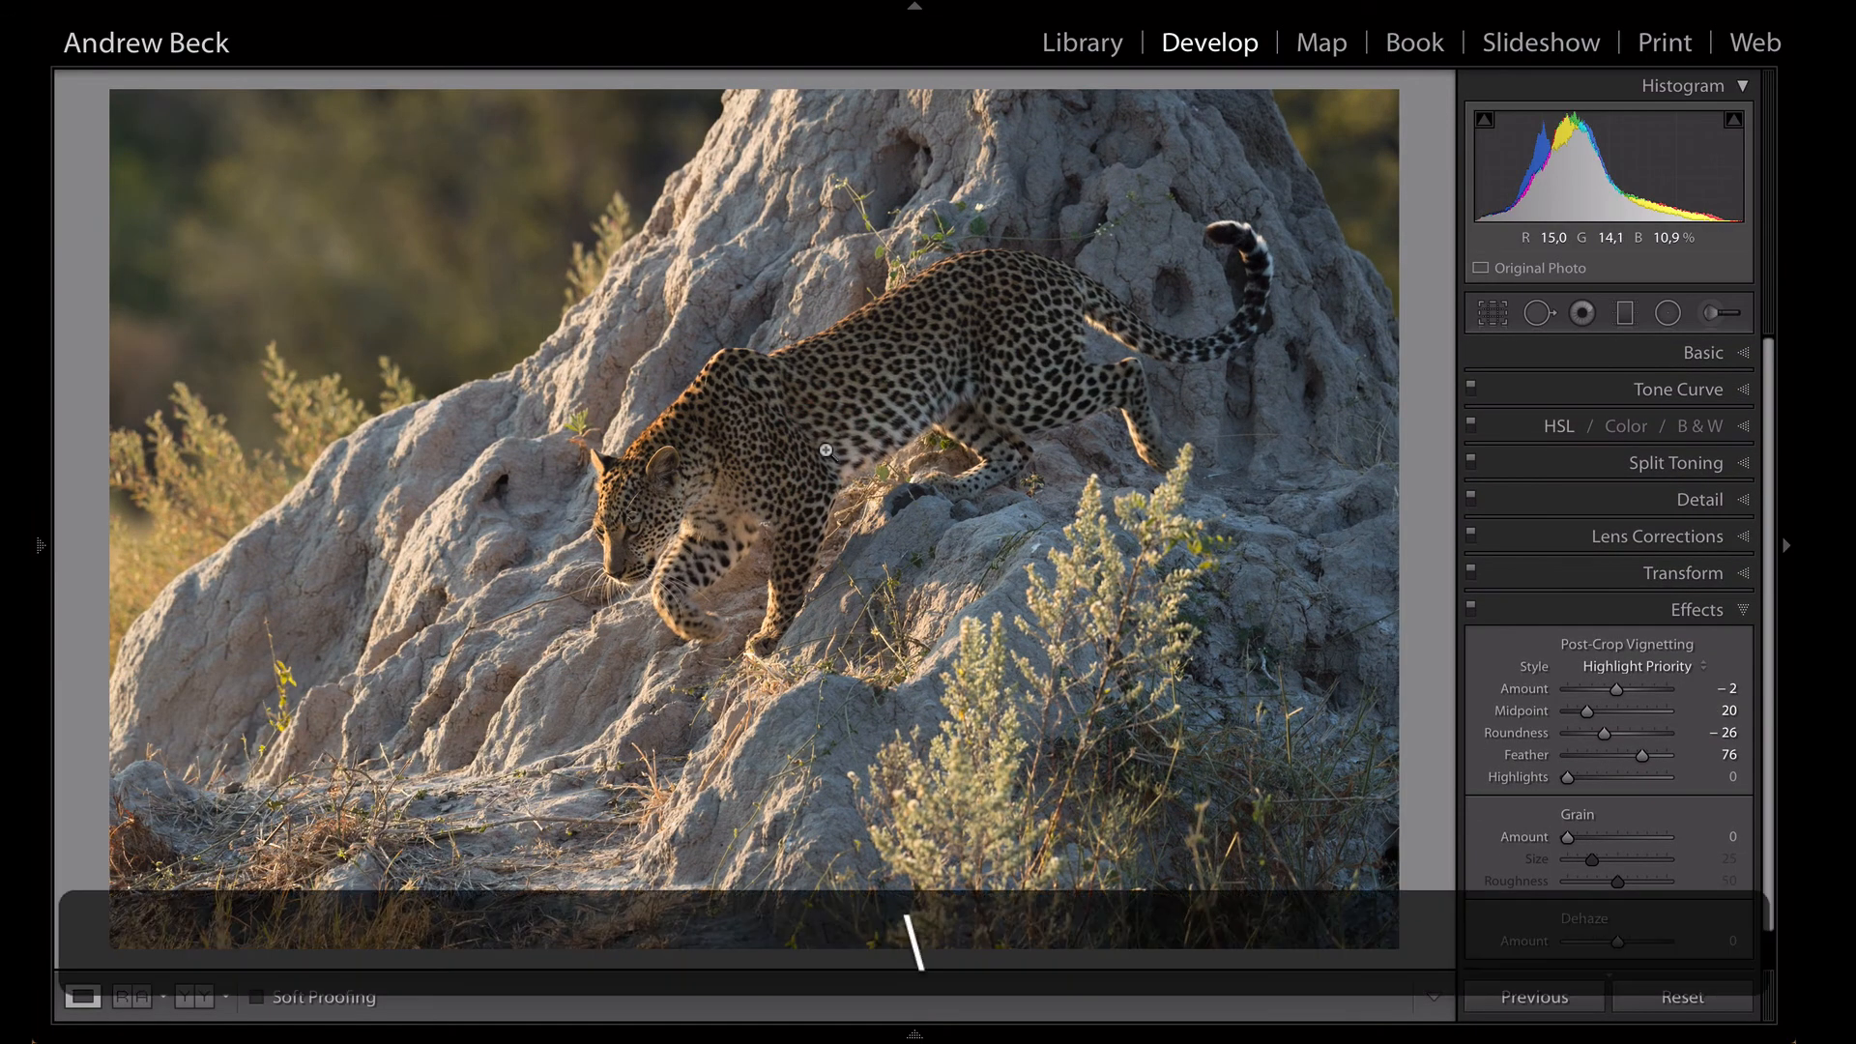
pyautogui.press('\\')
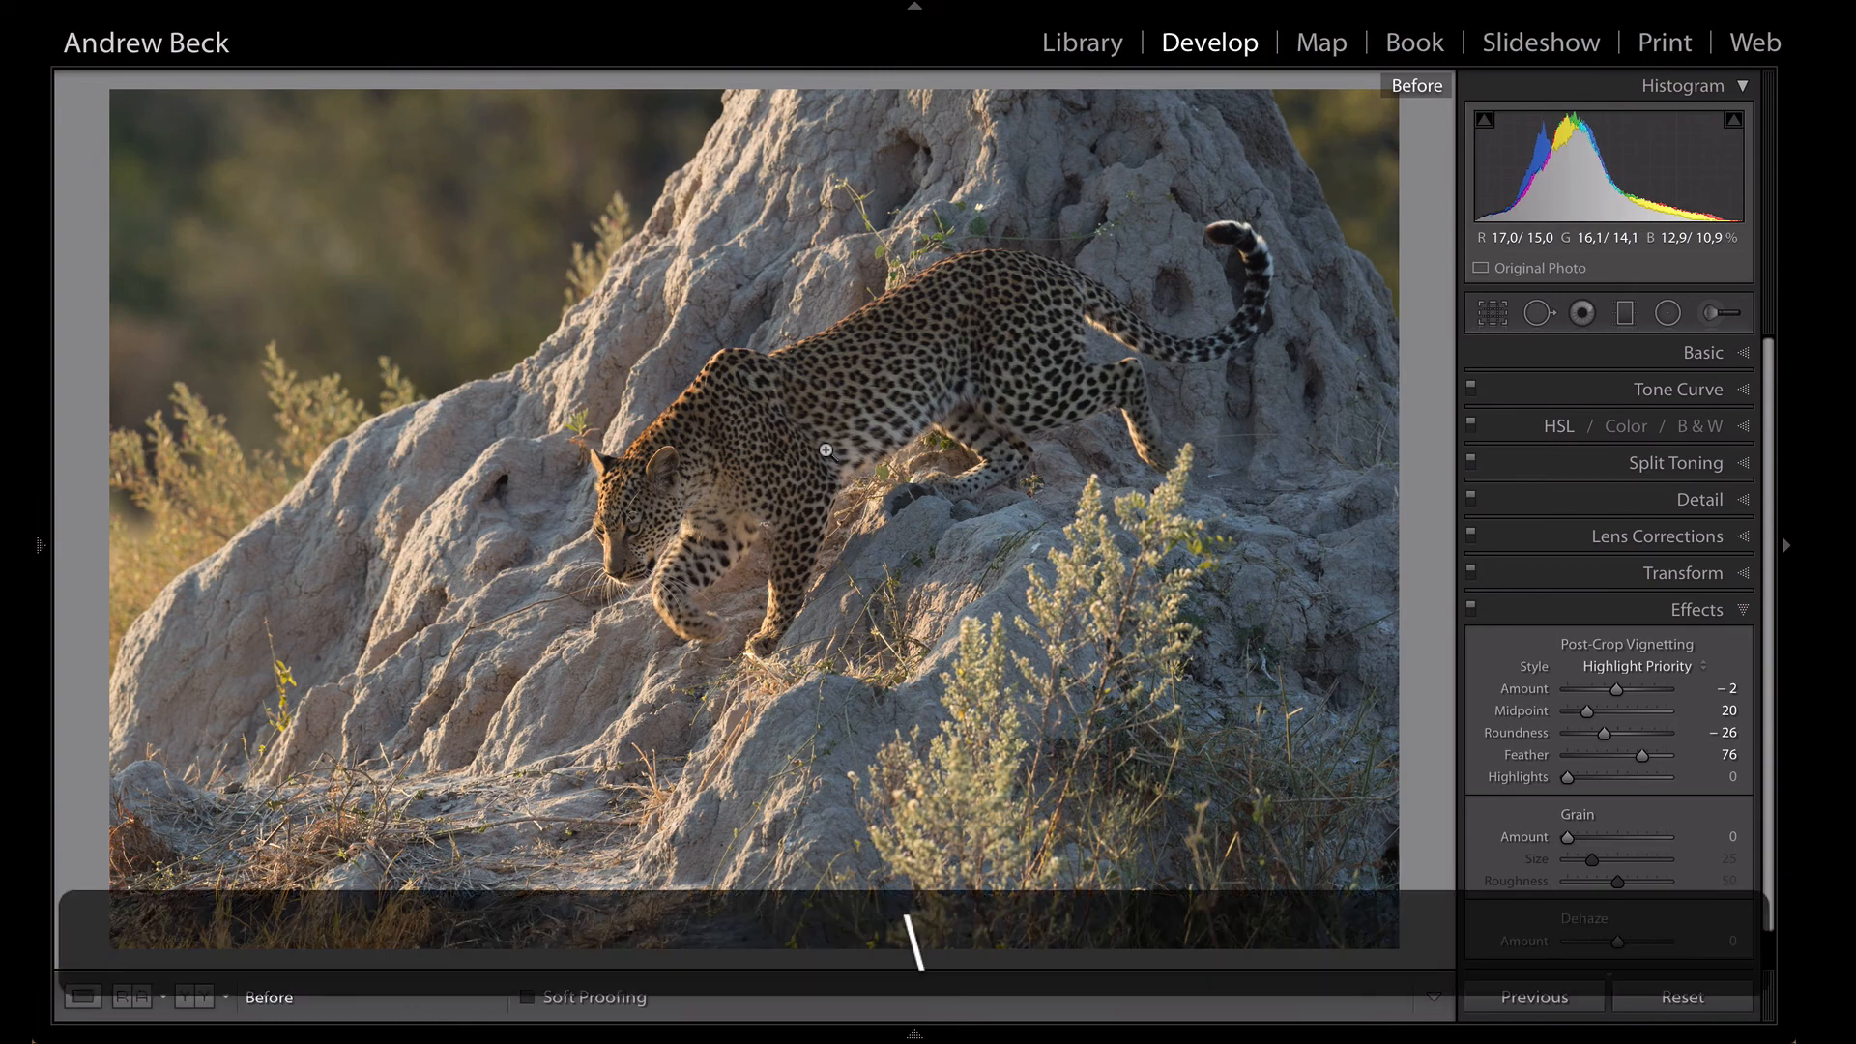
pyautogui.press('\\')
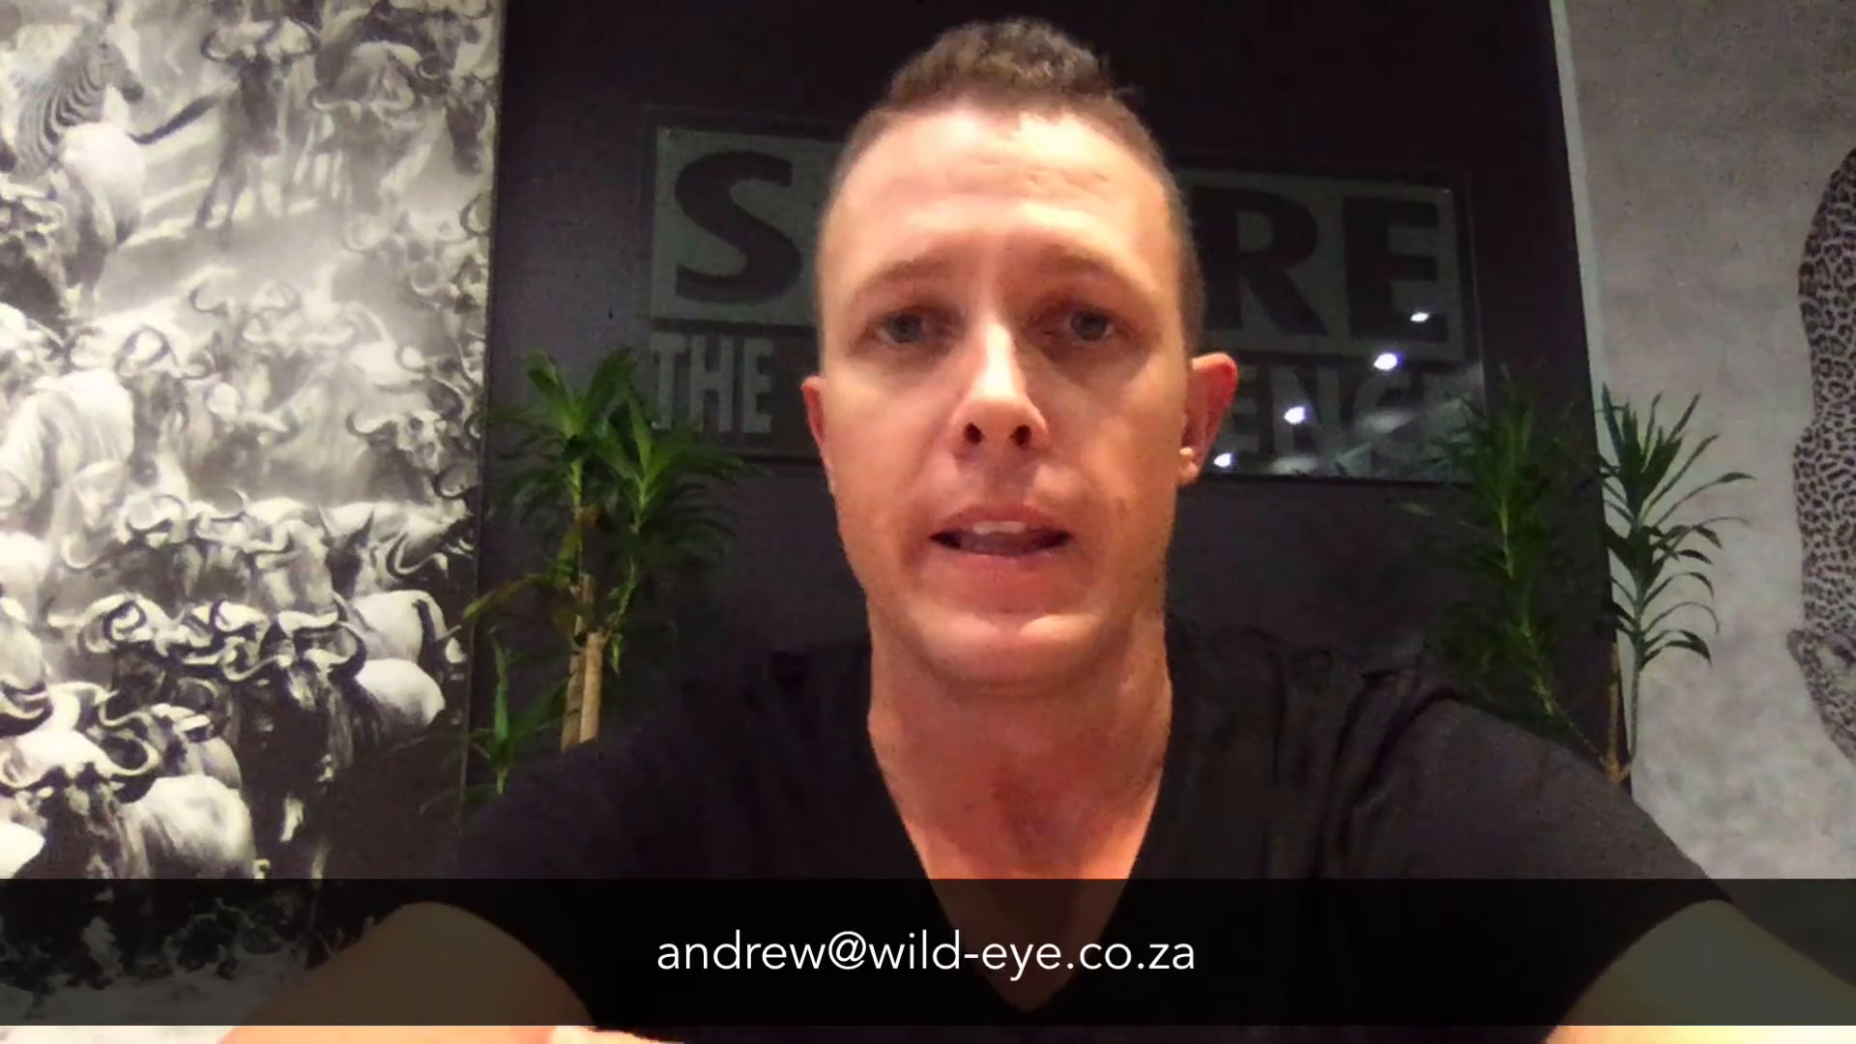